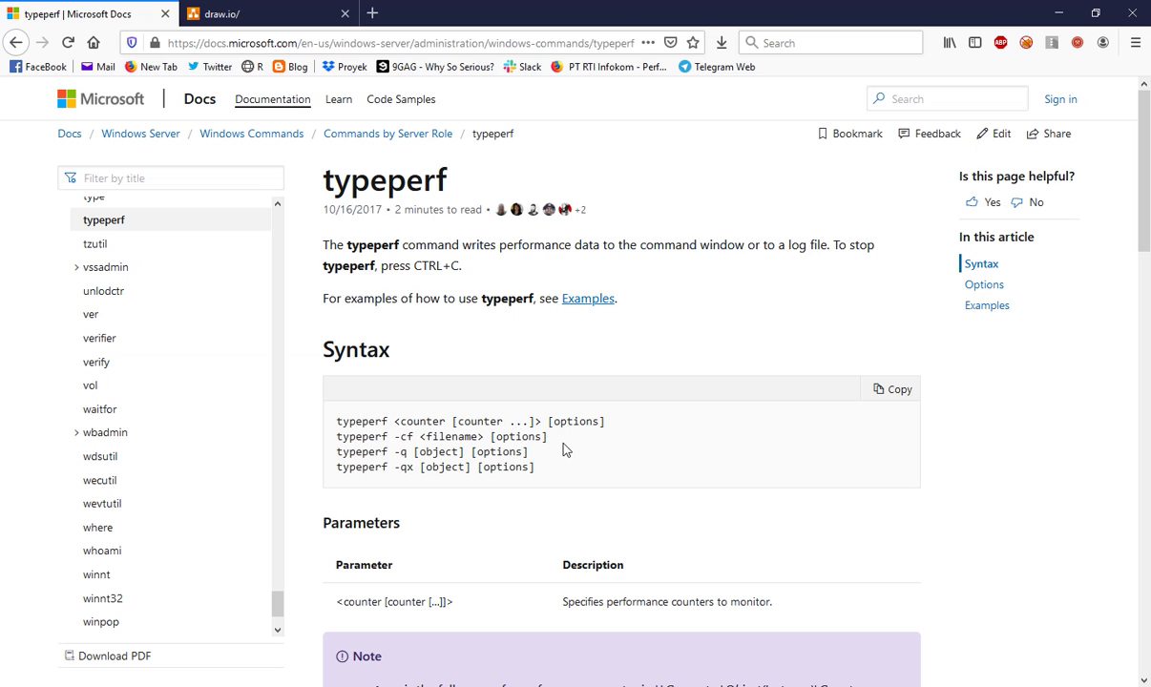
# Step: Read the first typeperf syntax line and the Options table, then return to monitoring.conf
pyautogui.tripleClick(534, 421)
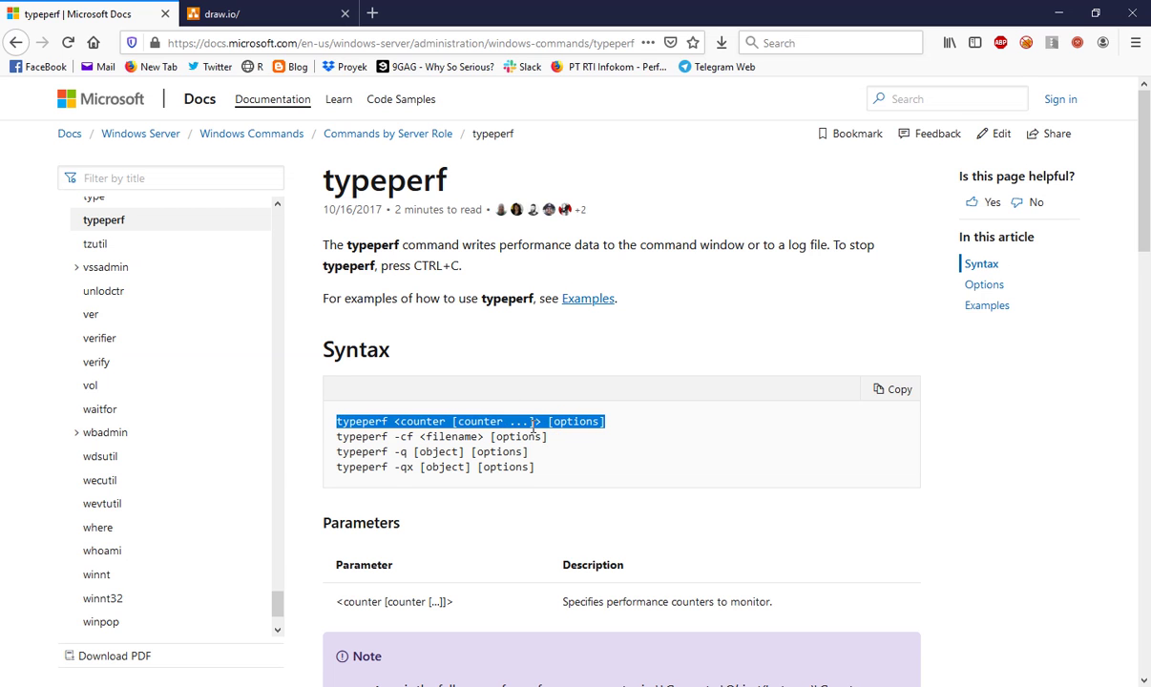
pyautogui.scroll(-3, 535, 428)
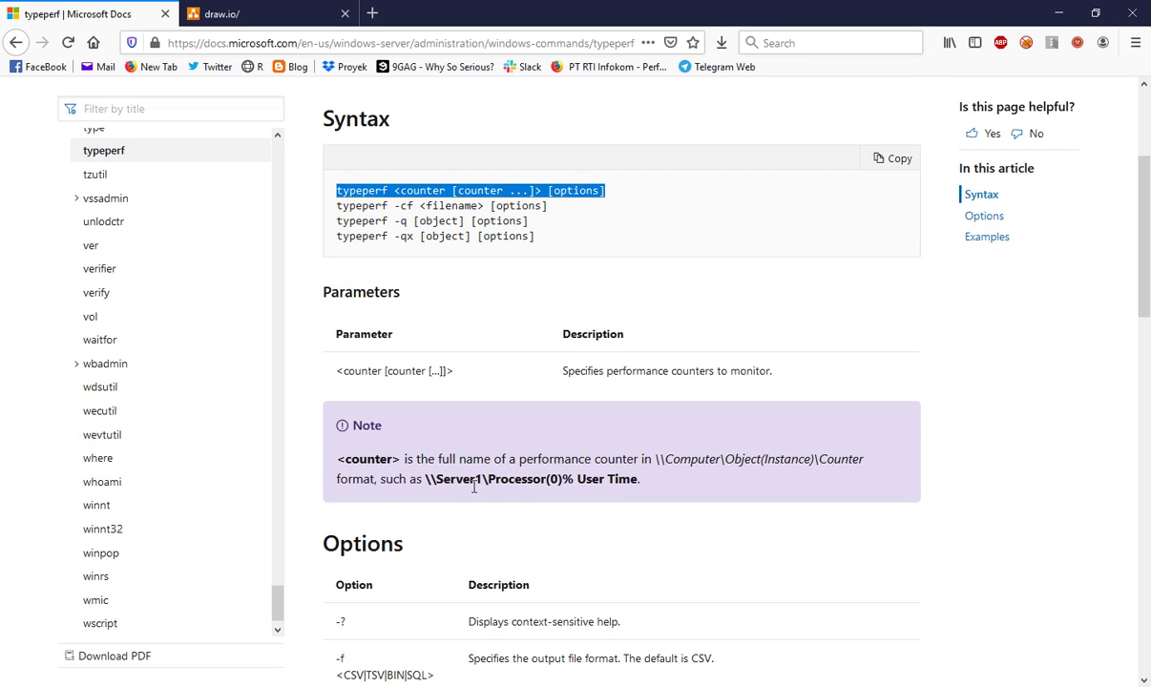
pyautogui.scroll(-3, 539, 473)
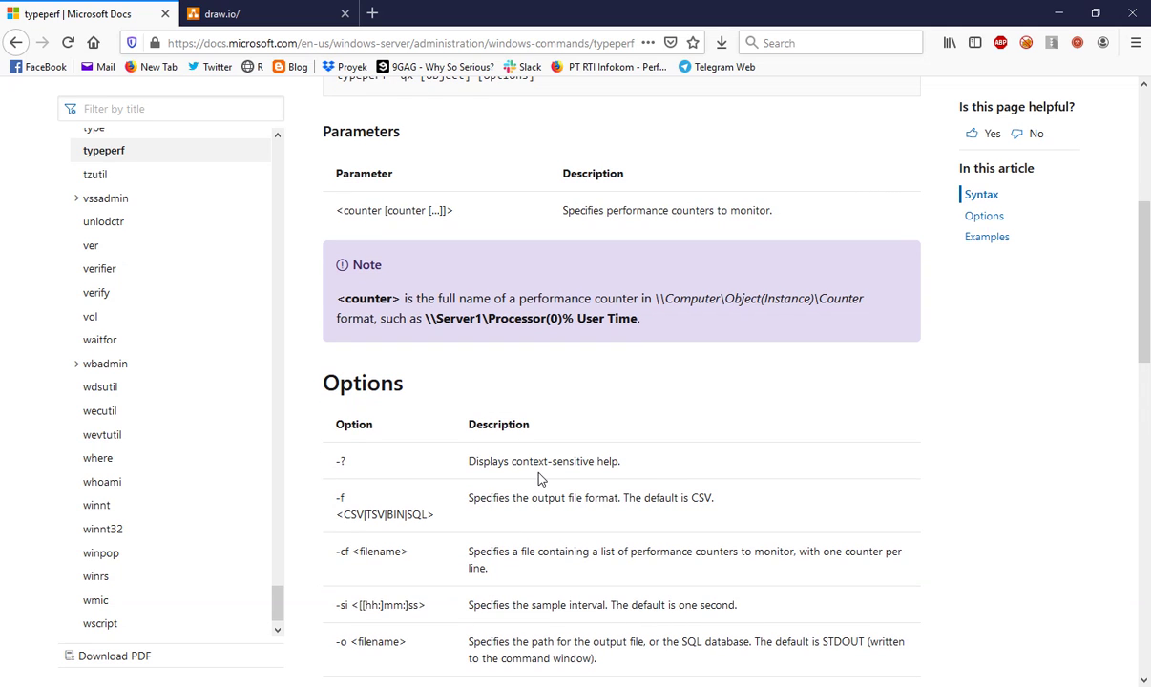
pyautogui.hotkey('alt', 'Tab')
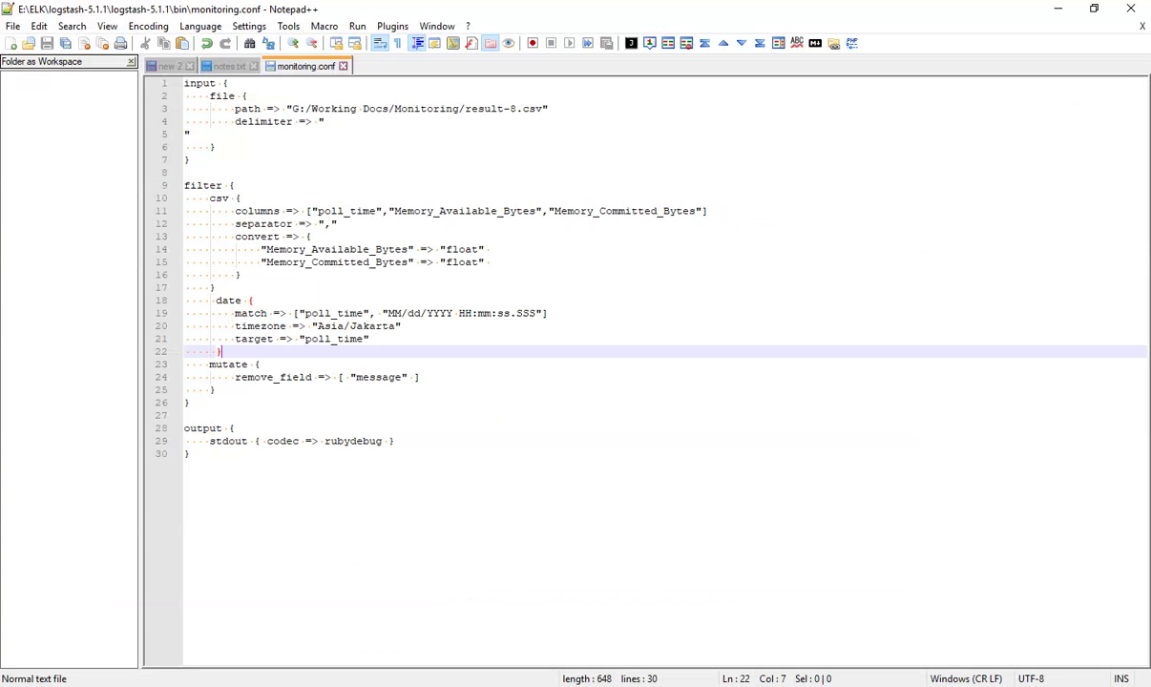
pyautogui.click(160, 67)
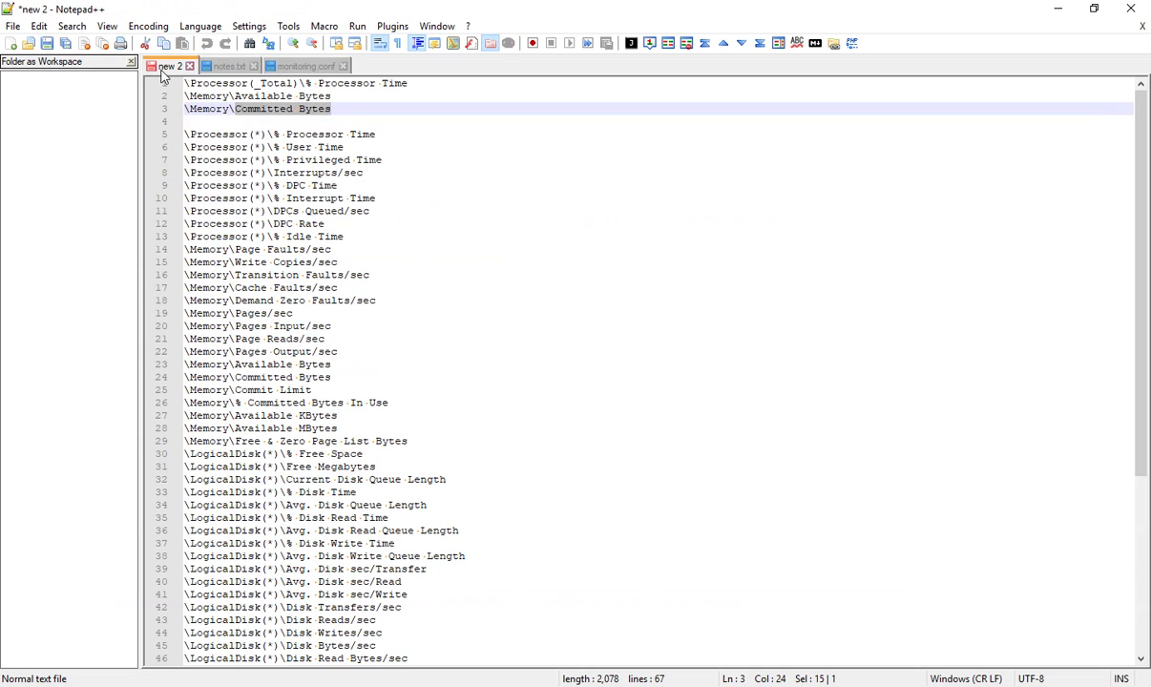
pyautogui.click(292, 223)
pyautogui.scroll(-3, 380, 301)
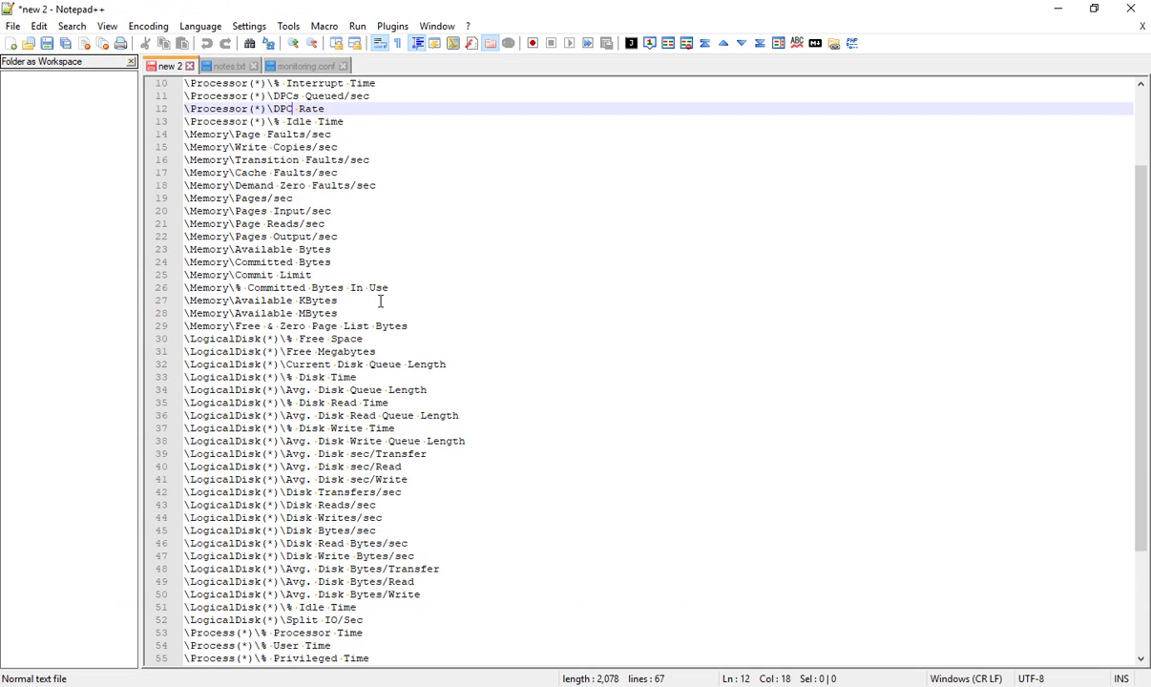
pyautogui.scroll(3, 380, 302)
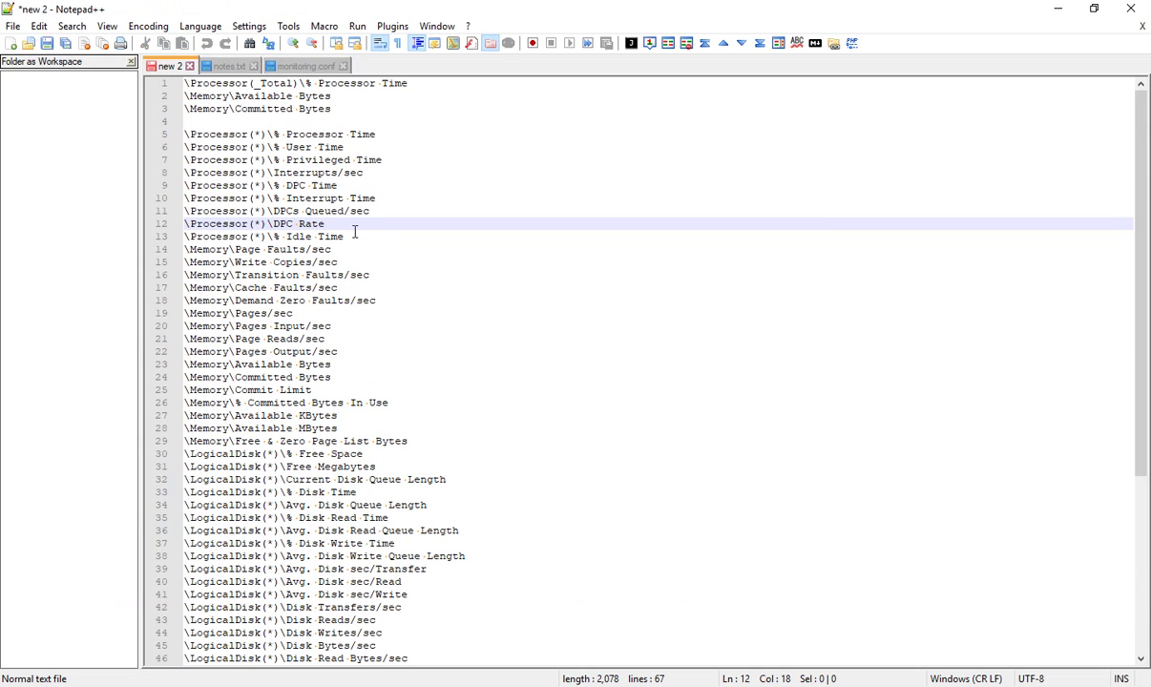
pyautogui.moveTo(347, 231); pyautogui.dragTo(250, 155)
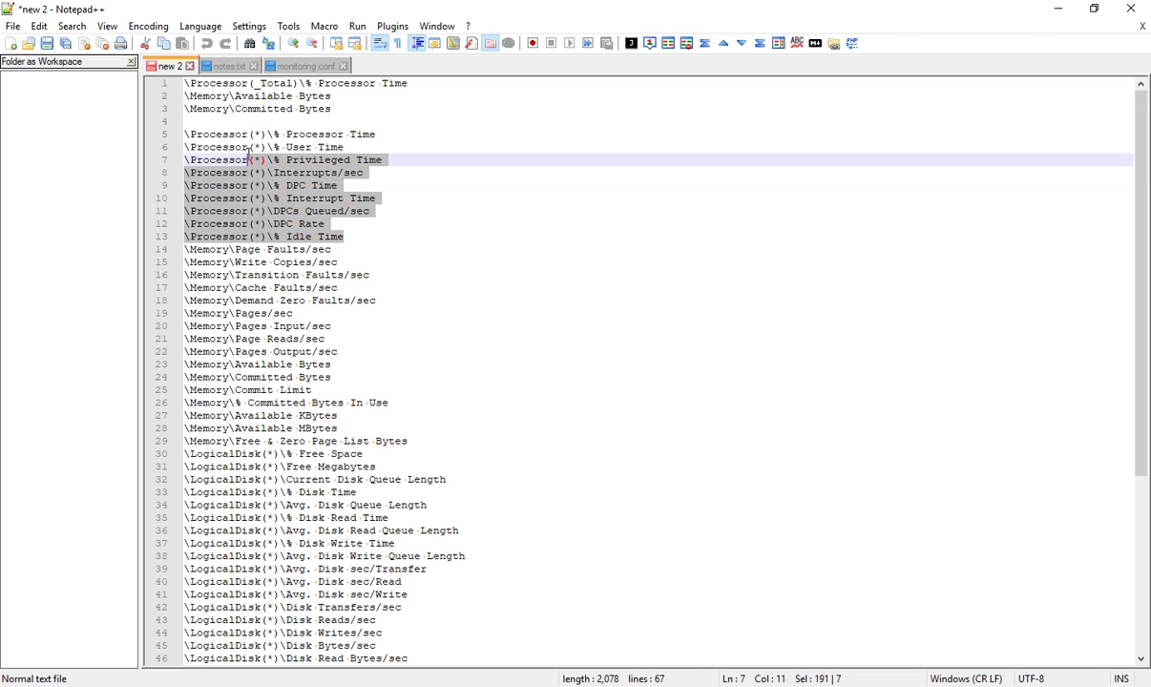
pyautogui.tripleClick(272, 136)
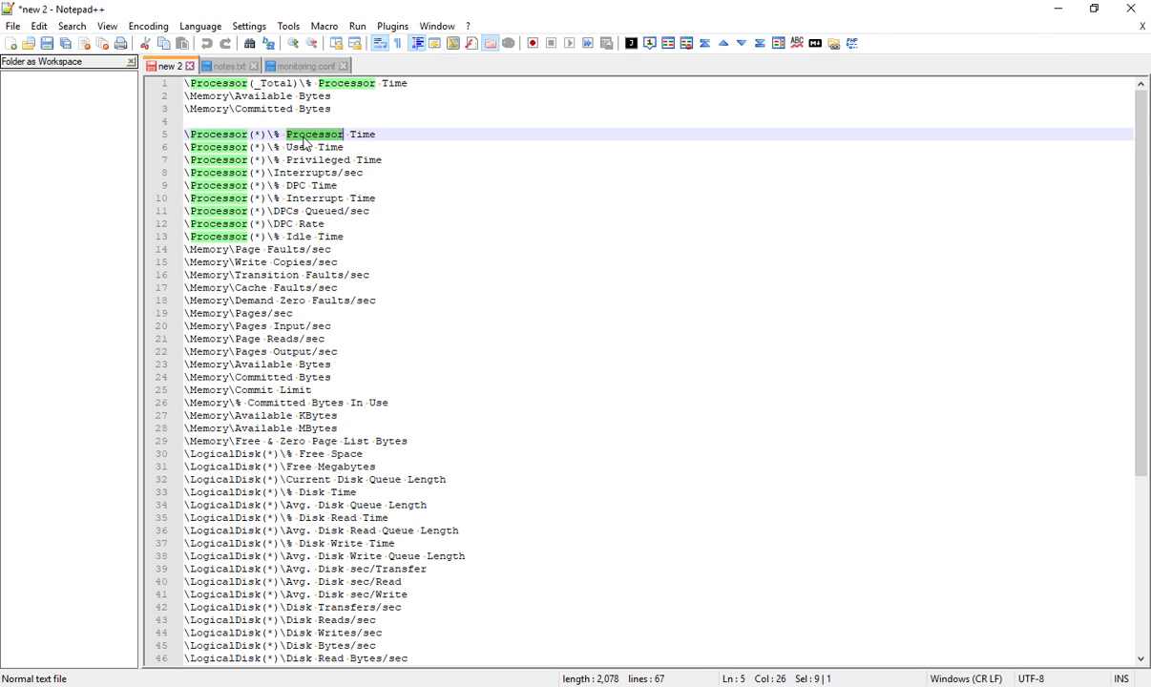
pyautogui.click(262, 138)
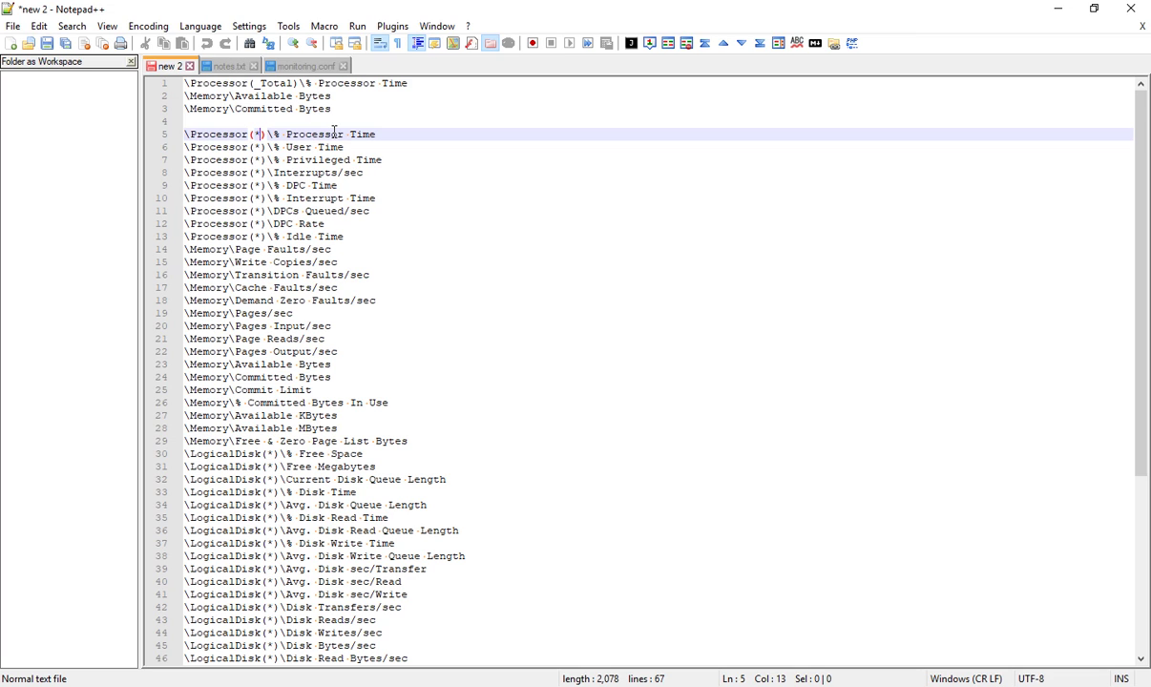
pyautogui.moveTo(267, 275); pyautogui.dragTo(274, 377)
pyautogui.doubleClick(283, 301)
pyautogui.scroll(-6, 282, 303)
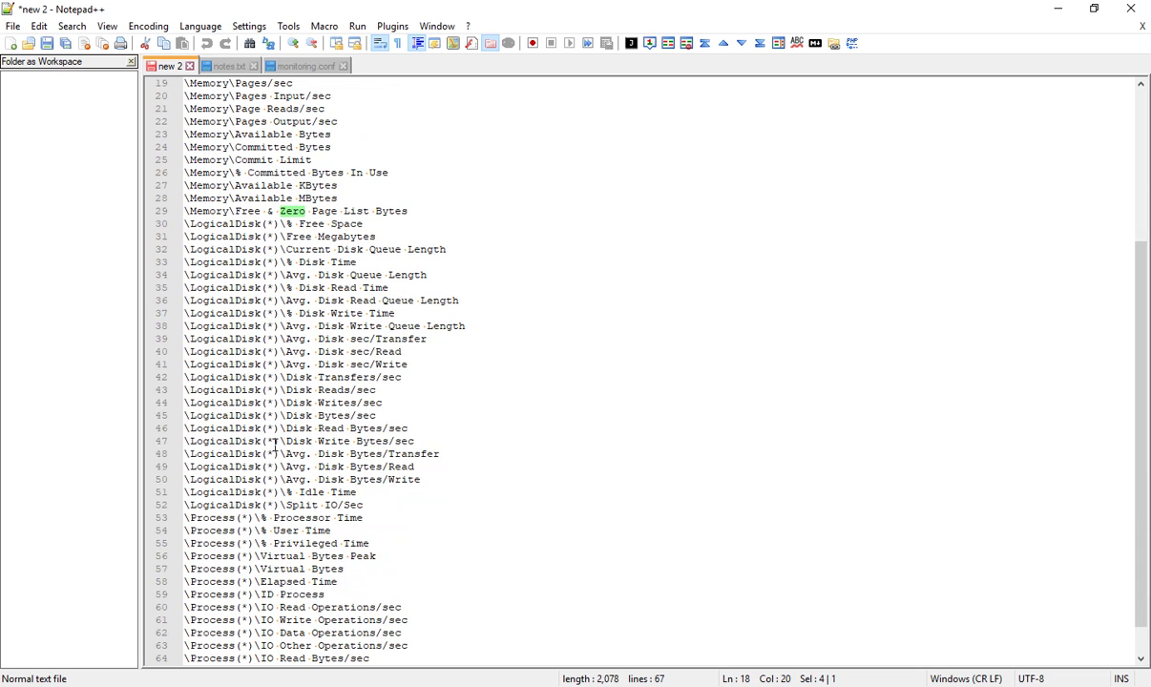
pyautogui.doubleClick(275, 441)
pyautogui.scroll(-1, 275, 445)
pyautogui.doubleClick(268, 505)
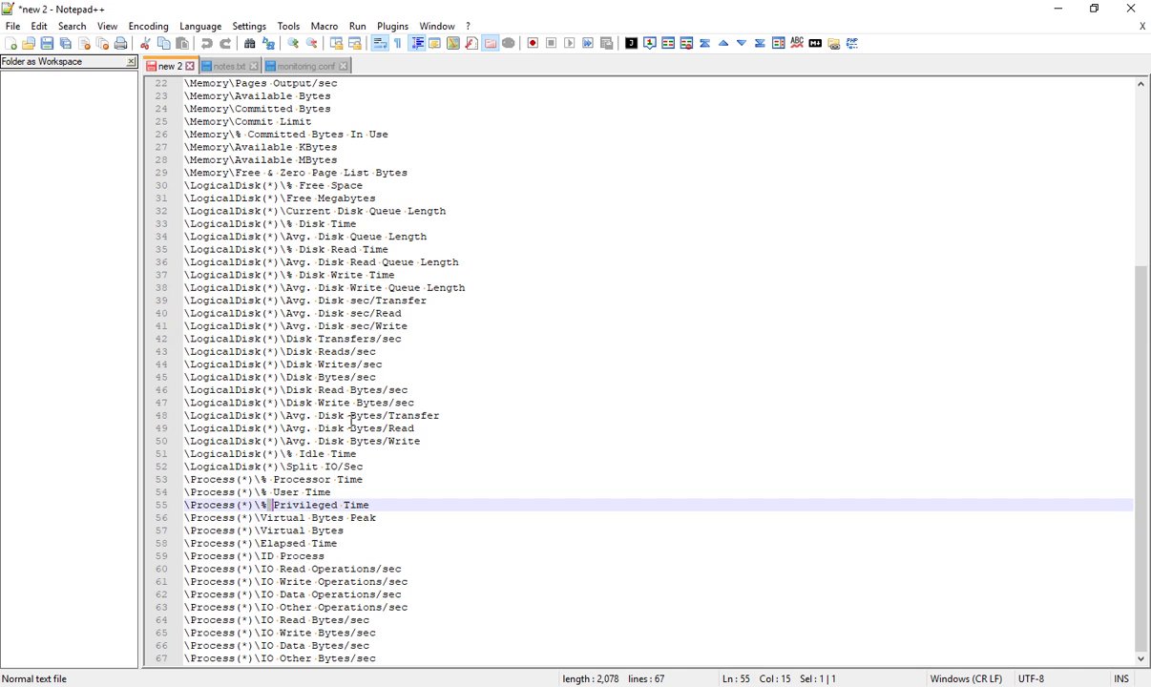
pyautogui.doubleClick(319, 467)
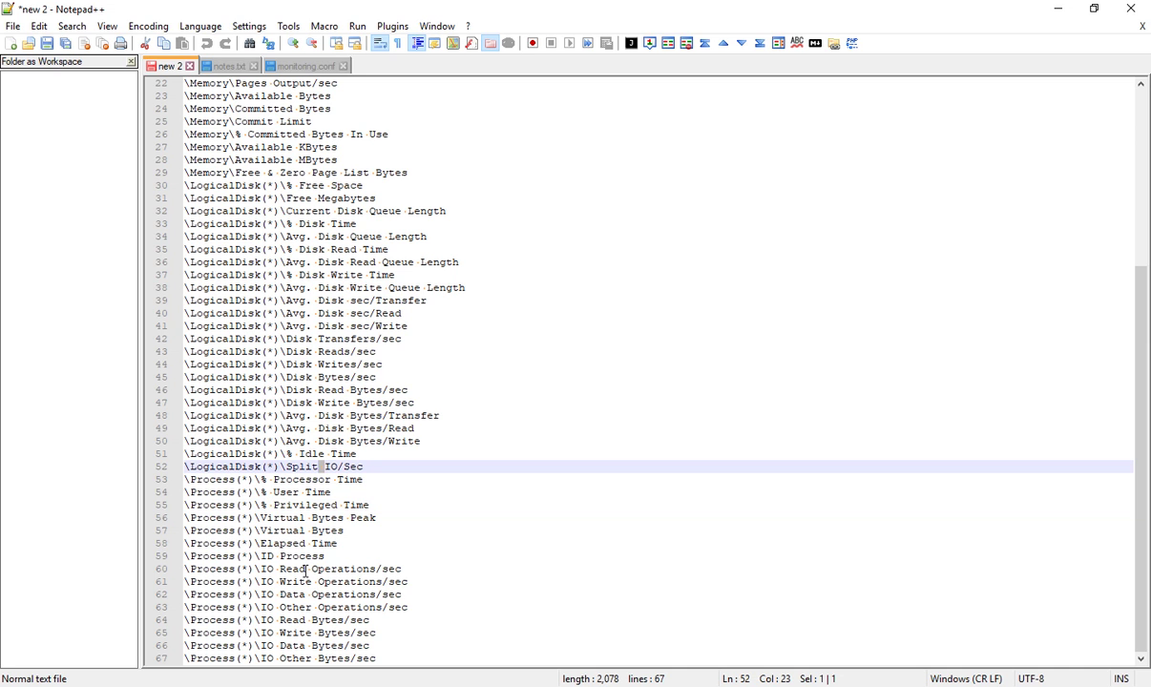
pyautogui.scroll(7, 312, 556)
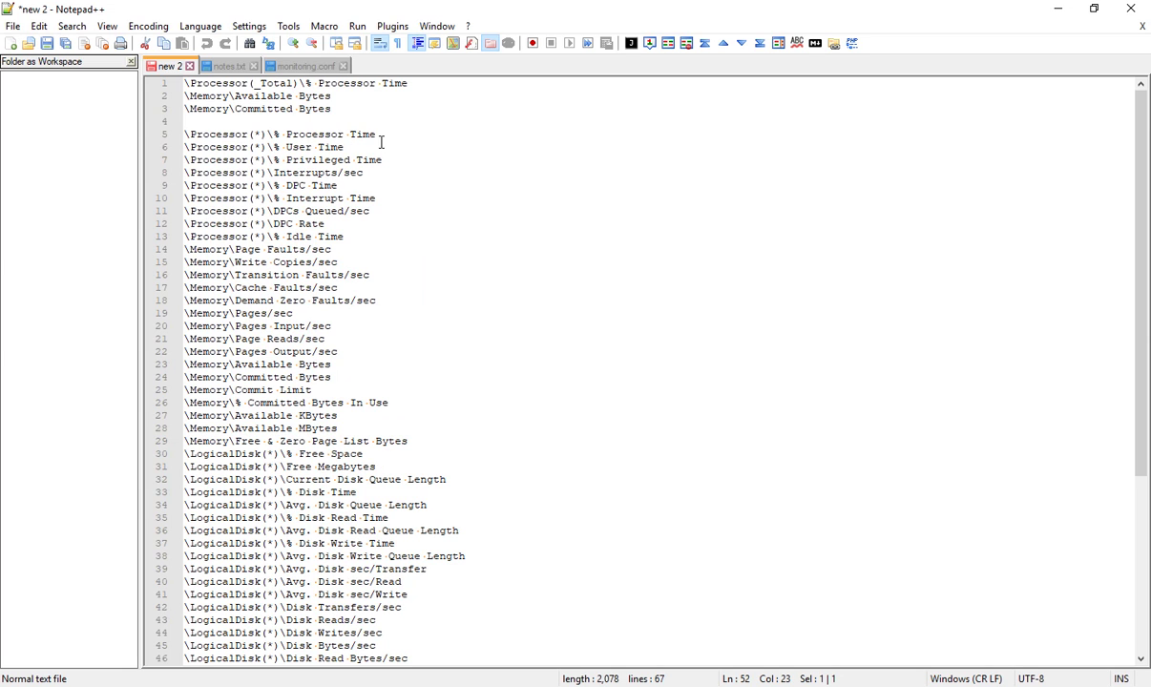
pyautogui.click(302, 64)
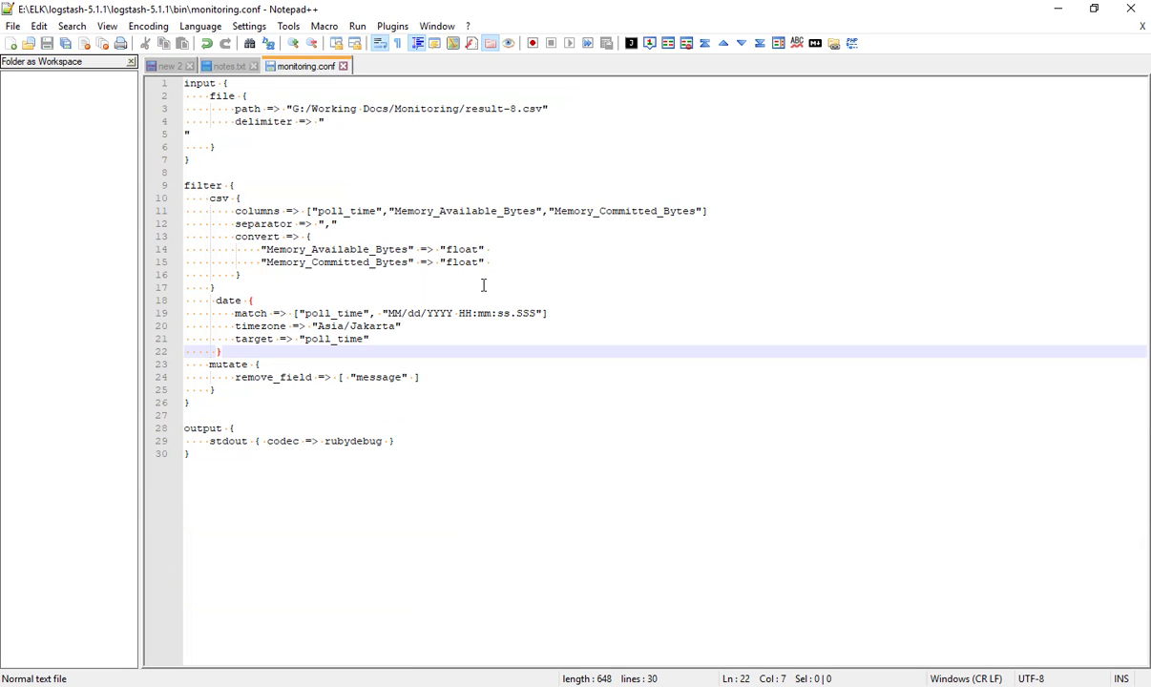
# Step: Inspect the filter's Memory_Available_Bytes column name and its float conversion type
pyautogui.click(484, 289)
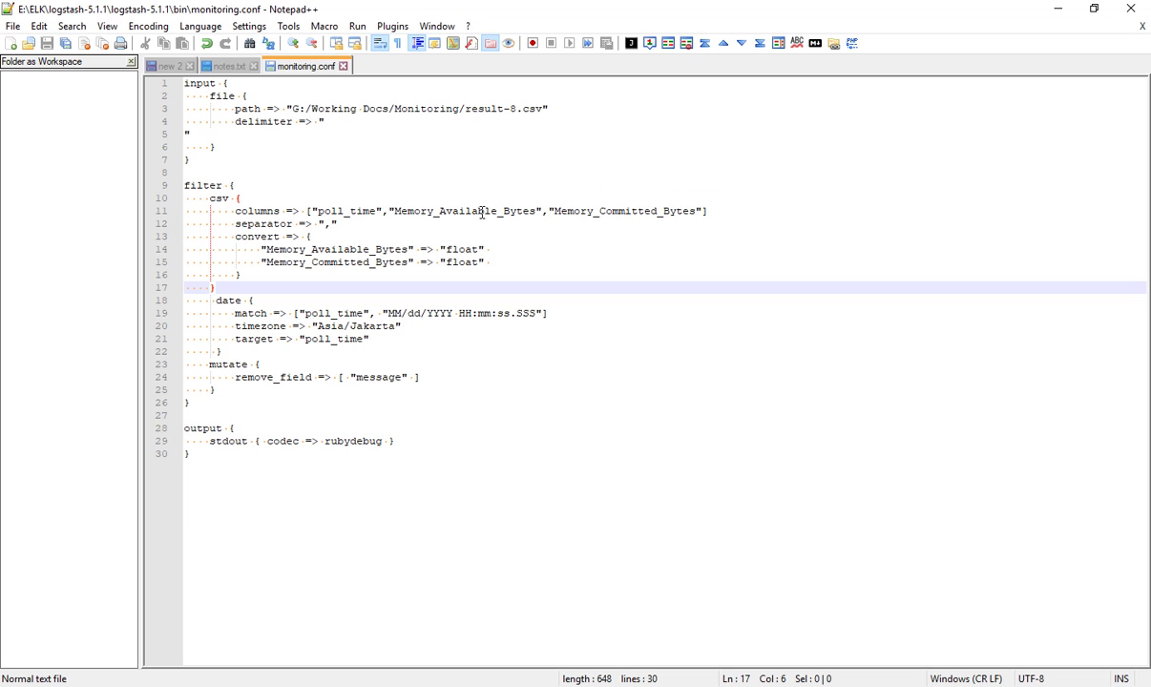
pyautogui.click(439, 211)
pyautogui.doubleClick(439, 211)
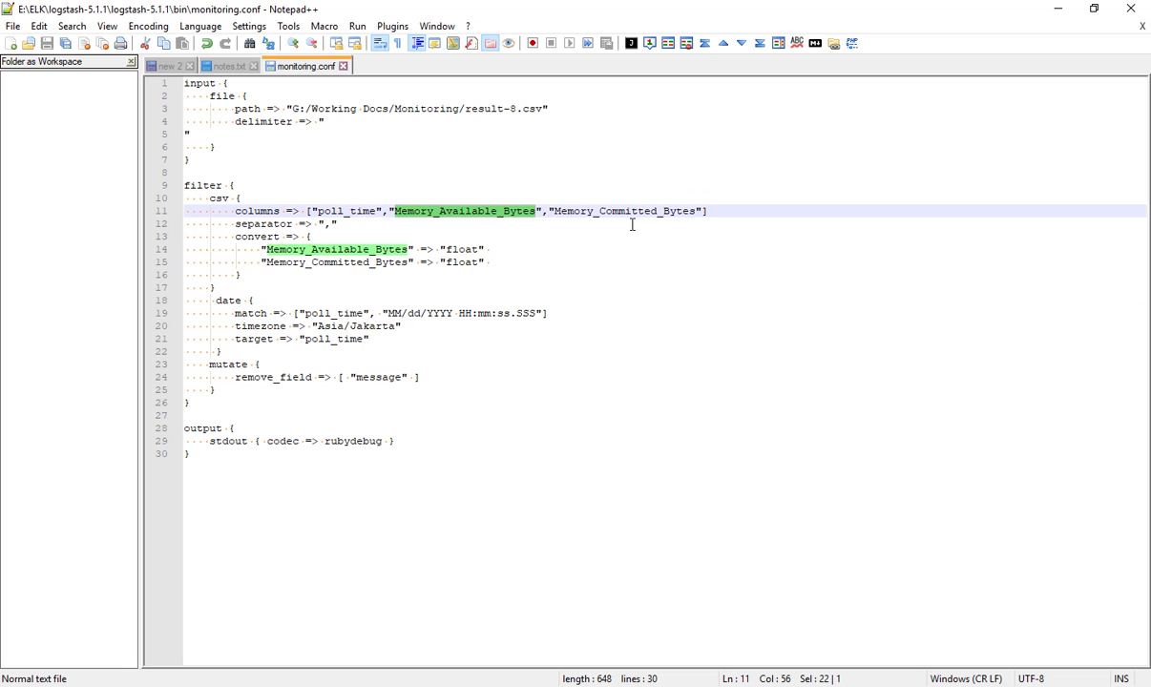
pyautogui.click(499, 229)
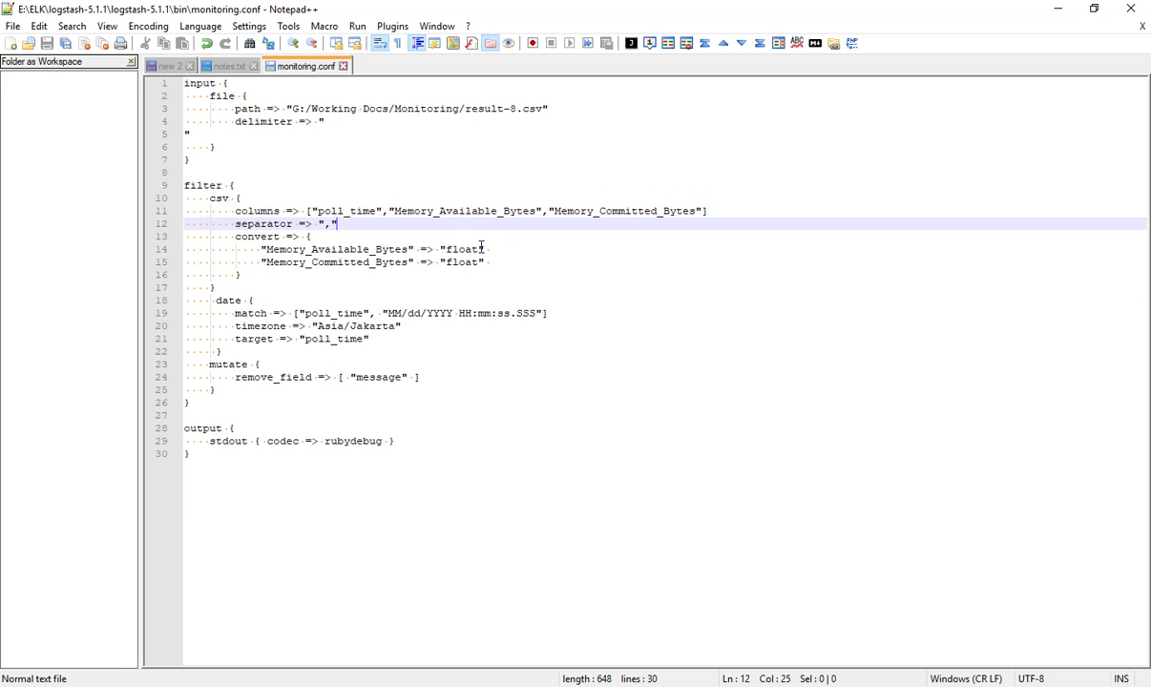
pyautogui.doubleClick(461, 249)
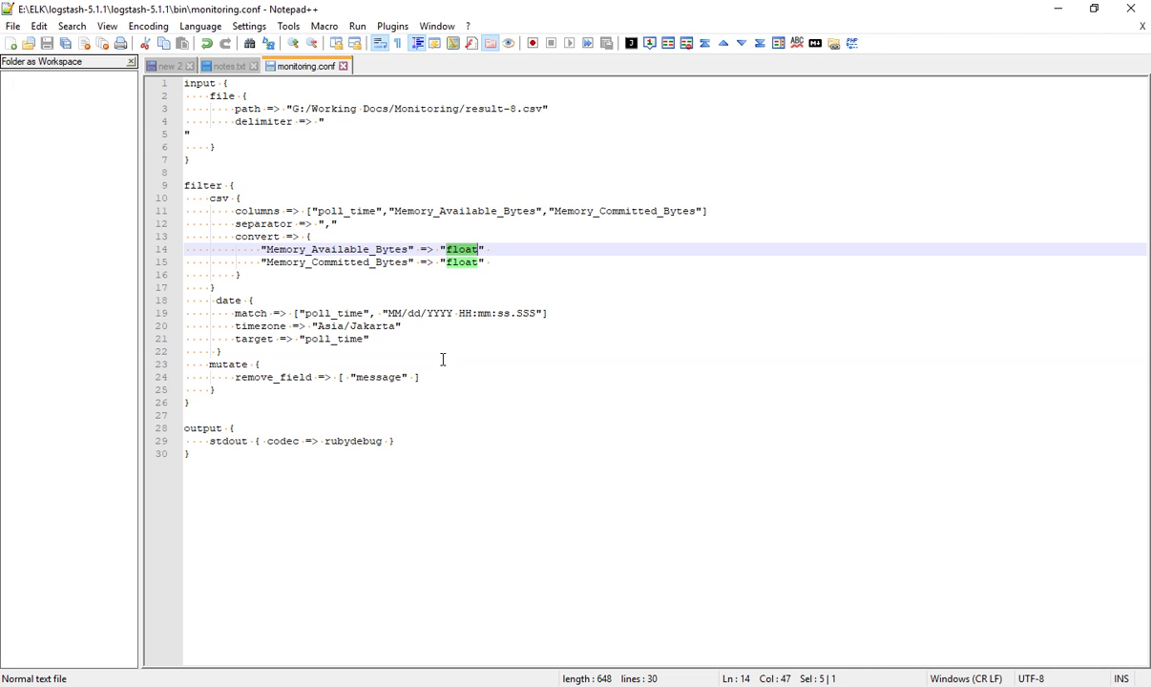
pyautogui.click(274, 157)
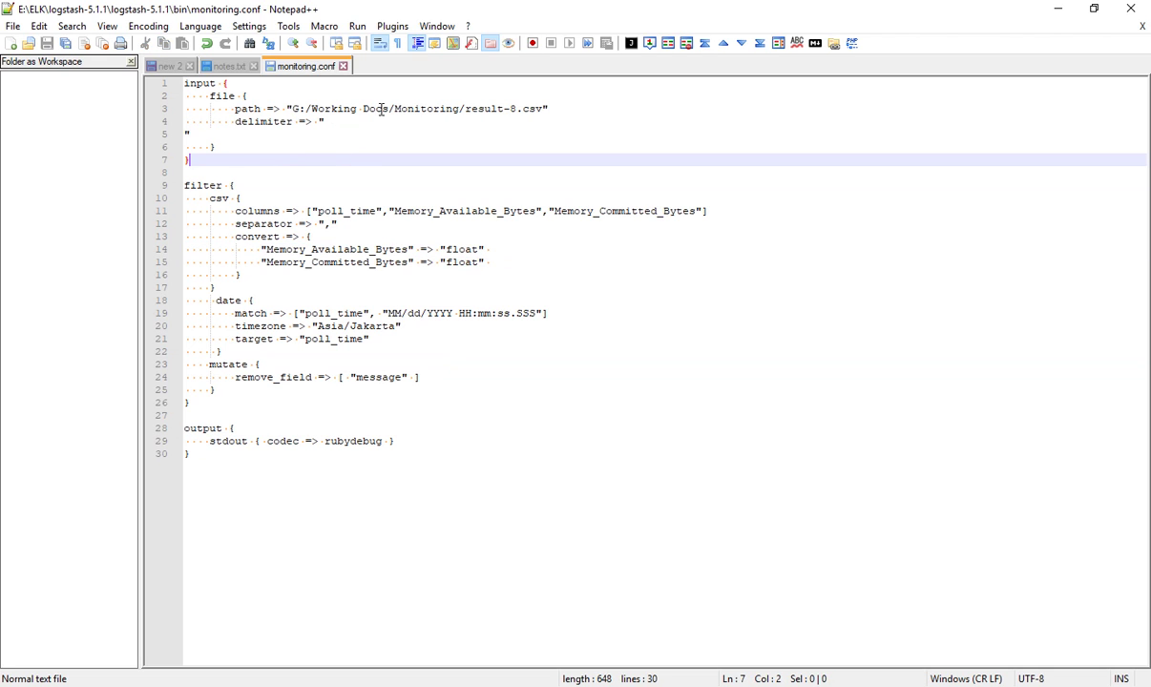
# Step: Change the input path from result-8.csv to result-*.csv and save monitoring.conf
pyautogui.click(518, 110)
pyautogui.press('BackSpace')
pyautogui.write('*')
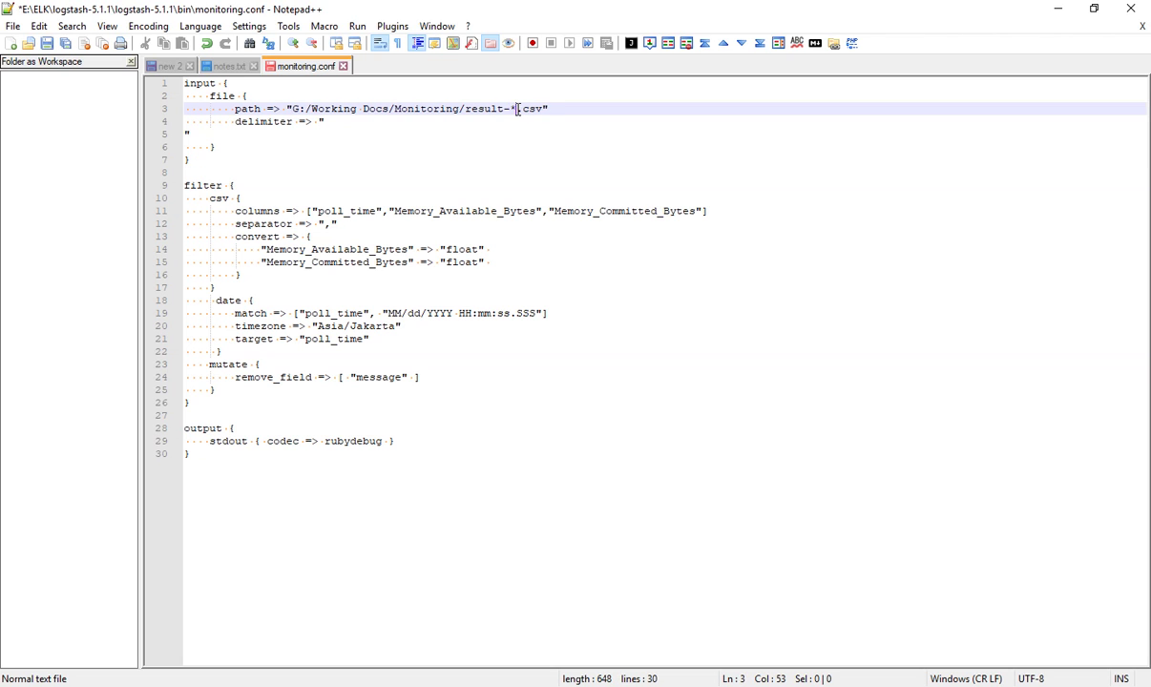
pyautogui.hotkey('ctrl', 's')
pyautogui.moveTo(295, 109); pyautogui.dragTo(522, 110)
pyautogui.click(475, 110)
pyautogui.click(522, 110)
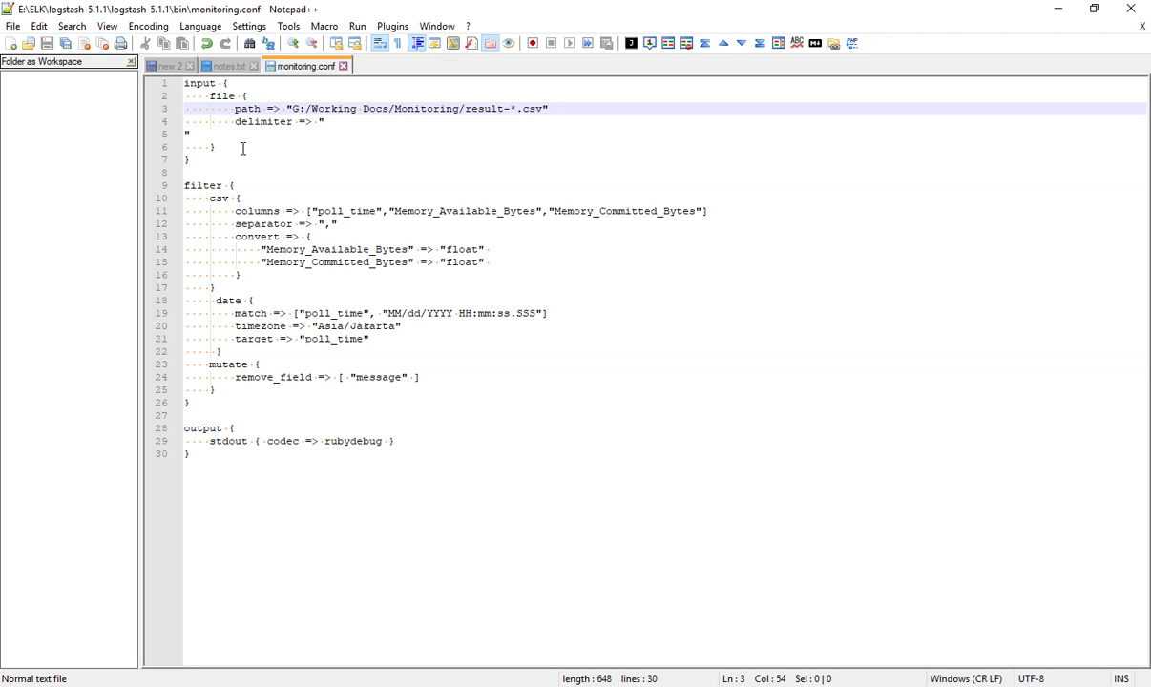
pyautogui.moveTo(205, 172); pyautogui.dragTo(312, 299)
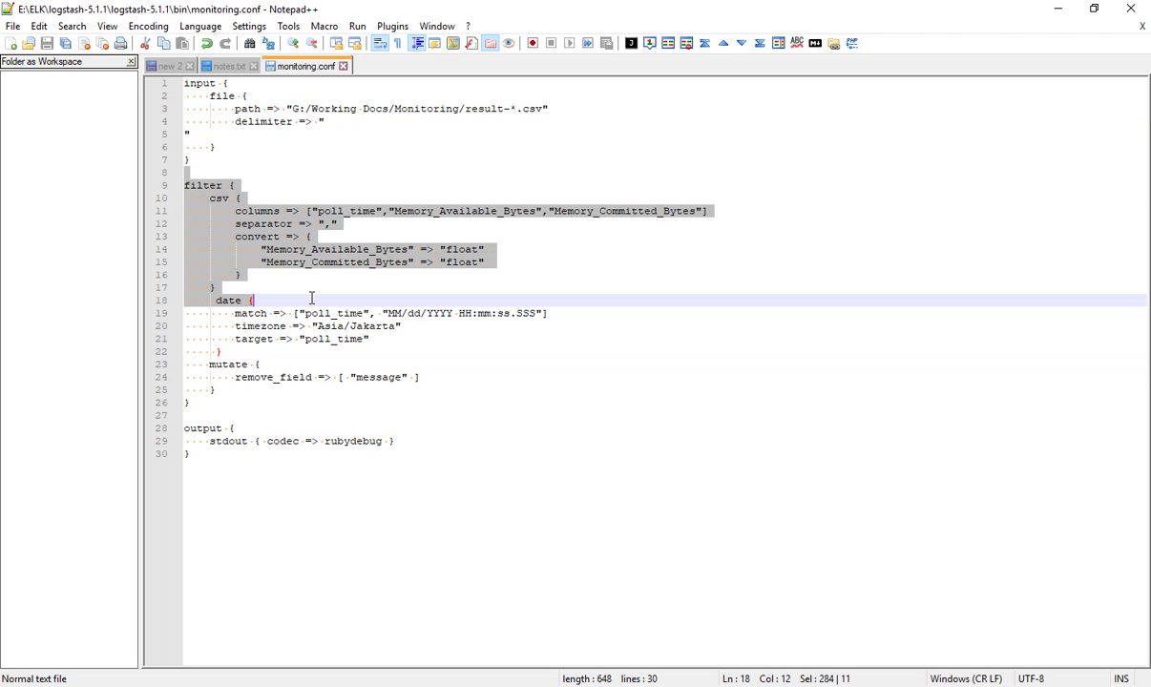
pyautogui.click(270, 209)
pyautogui.tripleClick(271, 209)
pyautogui.click(257, 197)
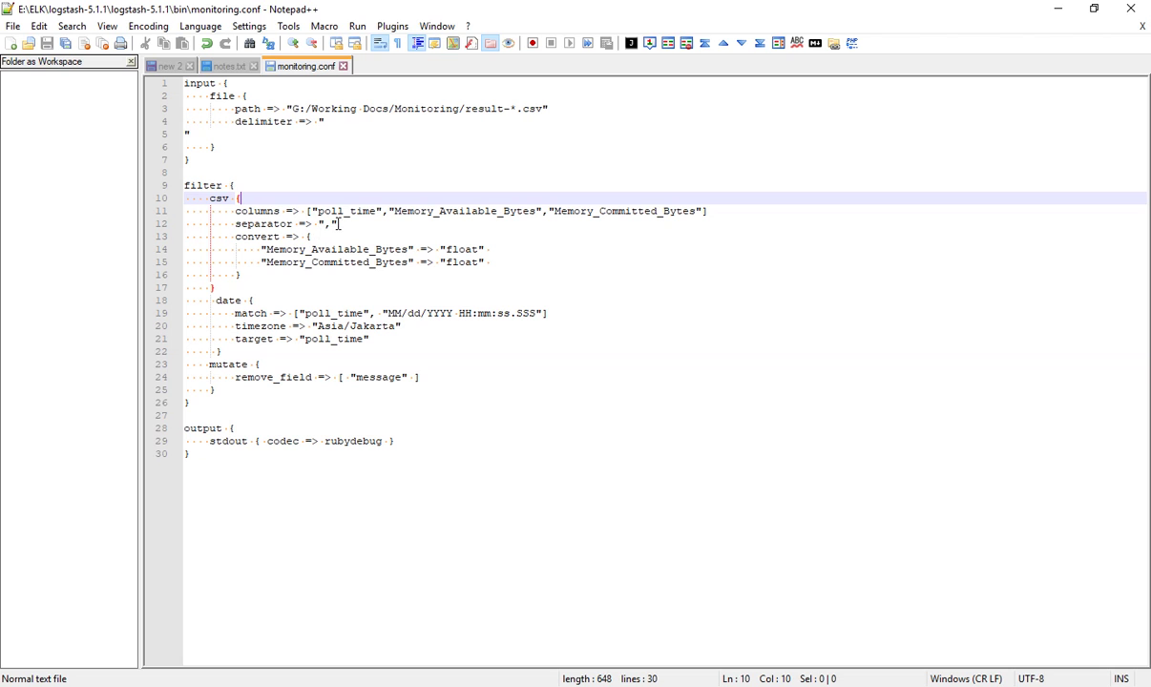
pyautogui.tripleClick(367, 212)
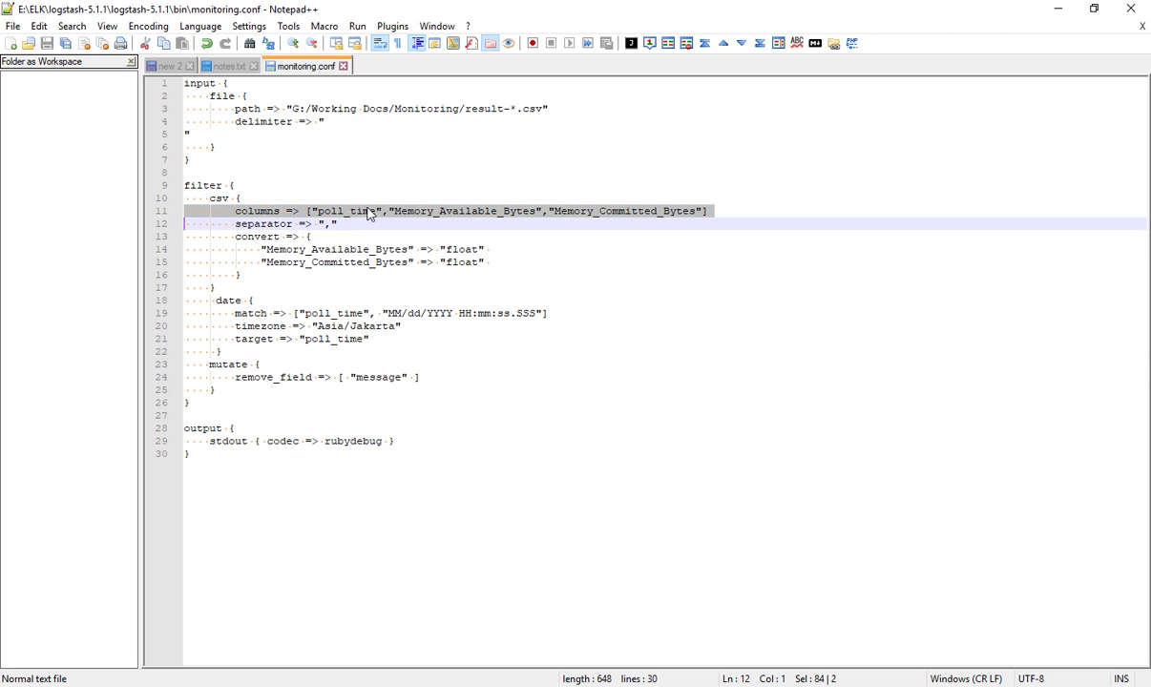
pyautogui.doubleClick(415, 211)
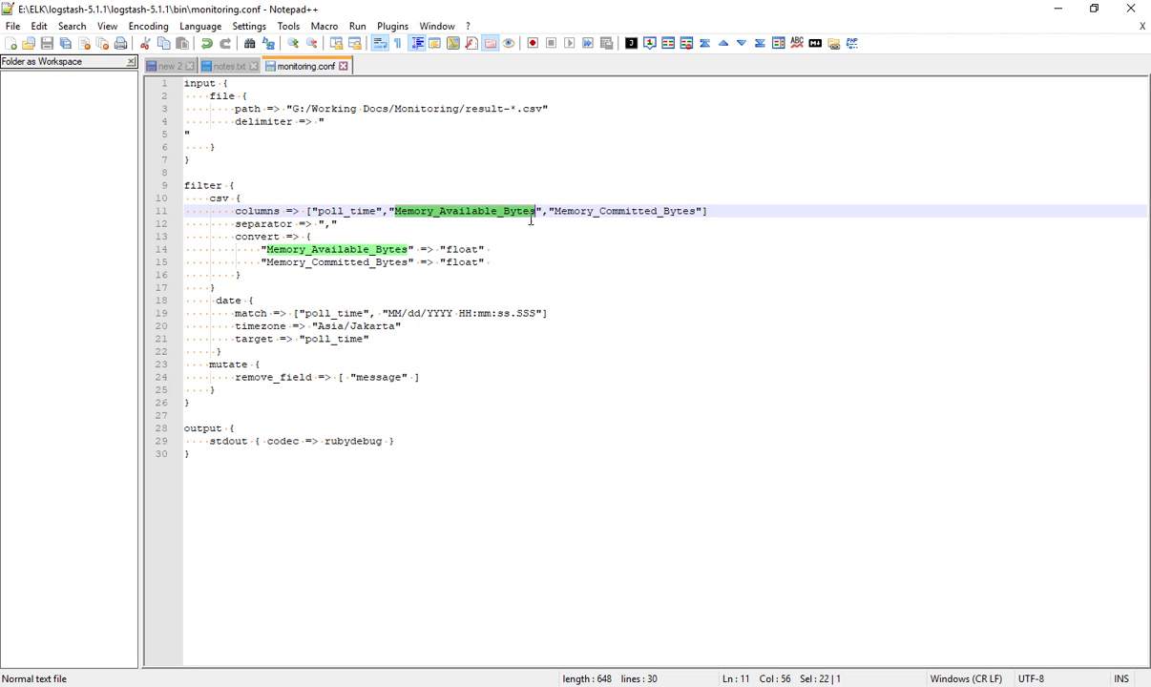
pyautogui.click(575, 197)
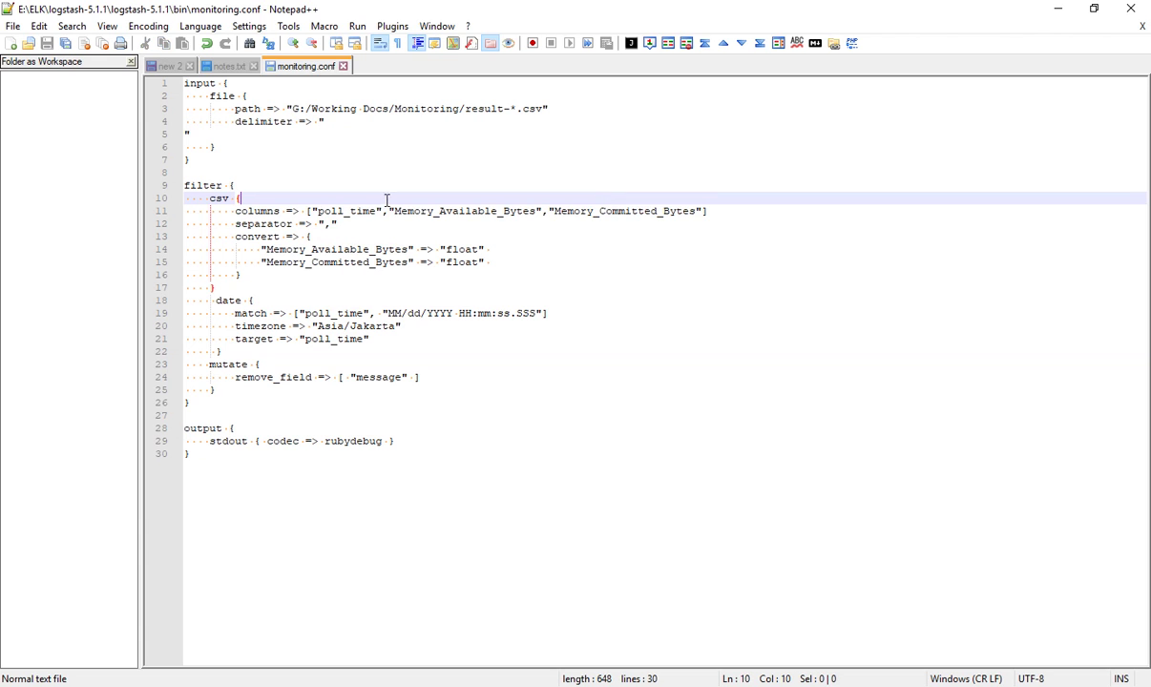
pyautogui.doubleClick(425, 210)
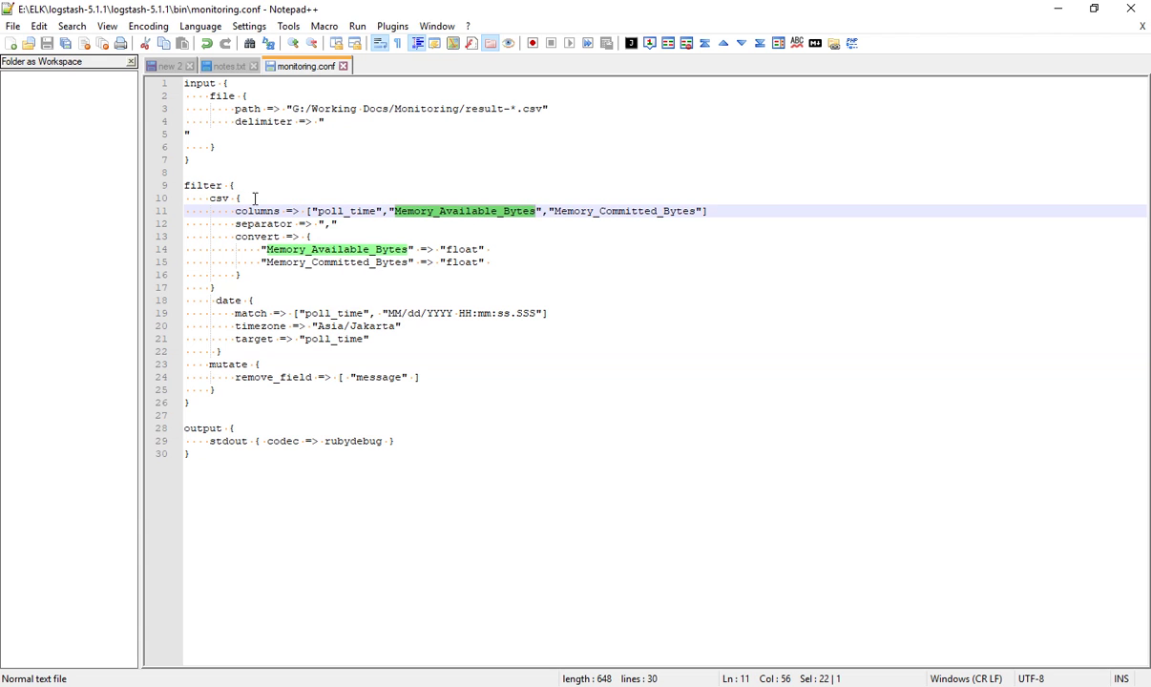
pyautogui.moveTo(255, 199); pyautogui.dragTo(438, 261)
pyautogui.click(362, 250)
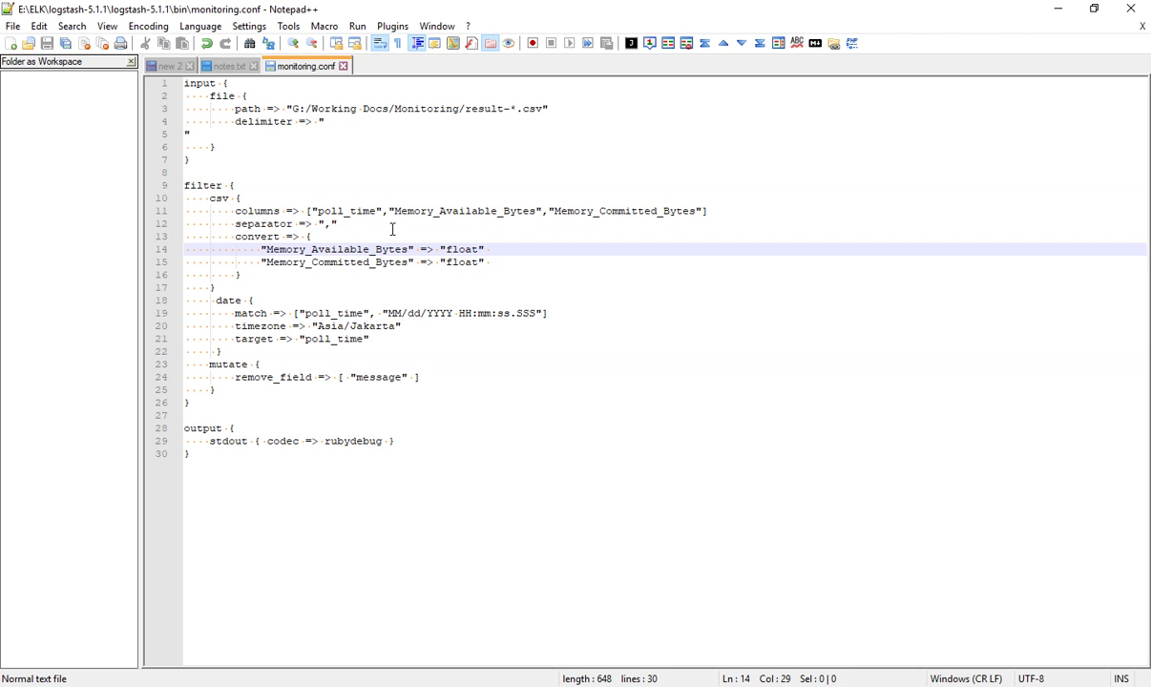
pyautogui.doubleClick(451, 248)
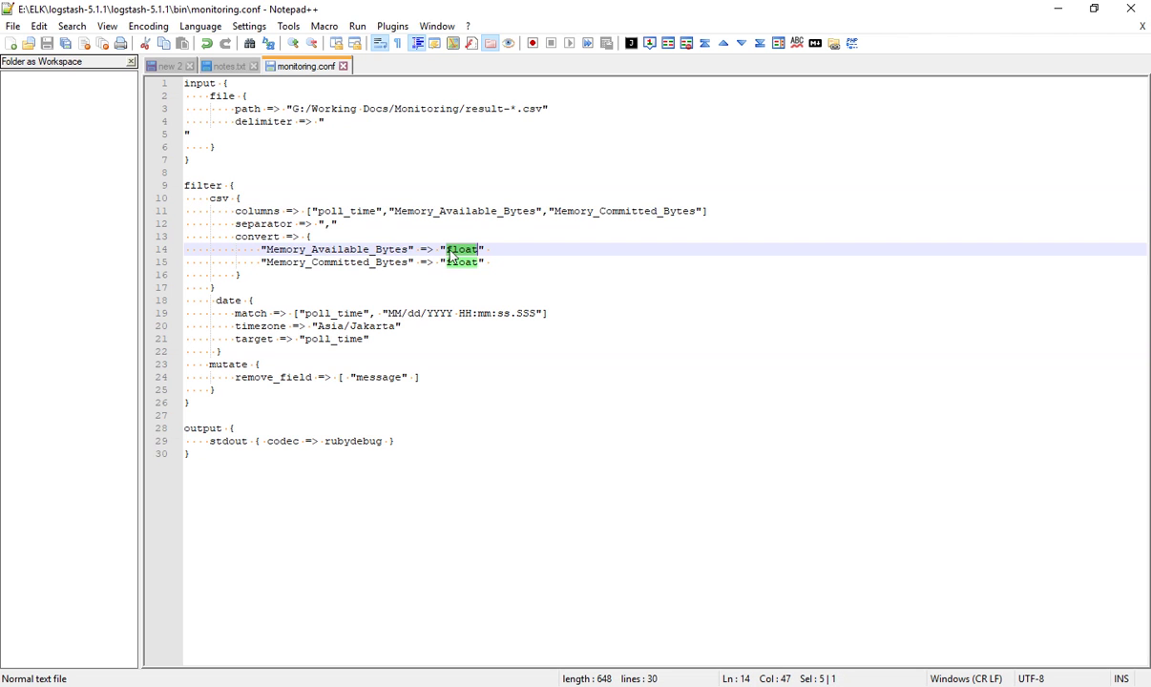
pyautogui.doubleClick(453, 262)
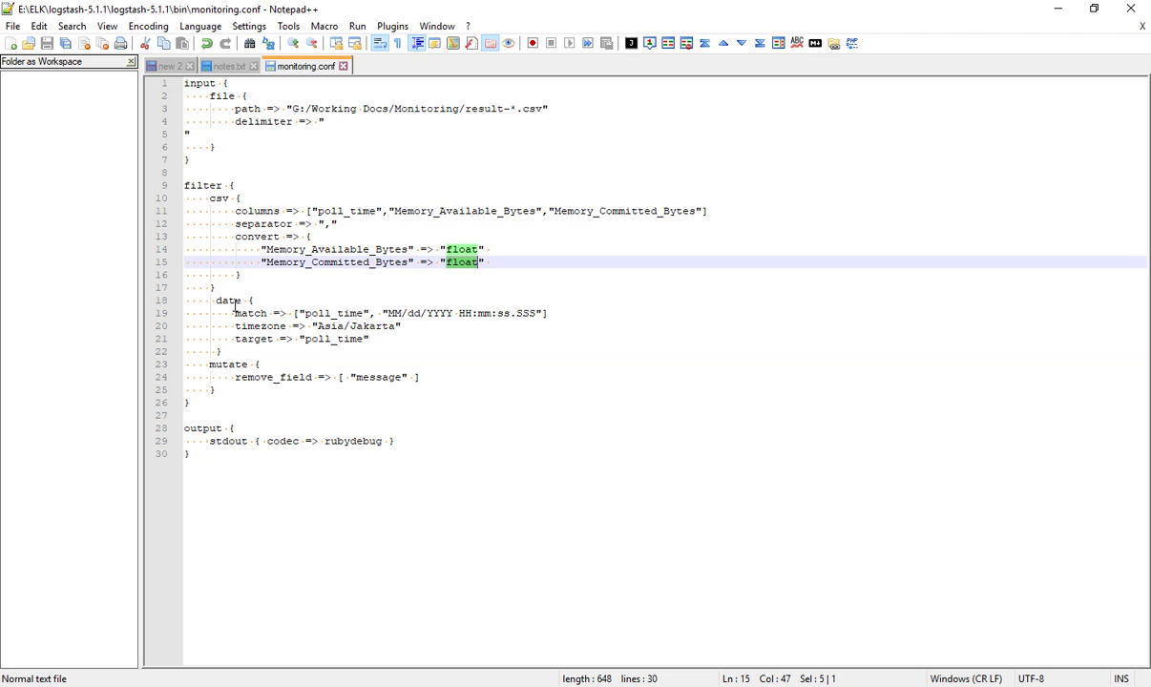
pyautogui.doubleClick(321, 313)
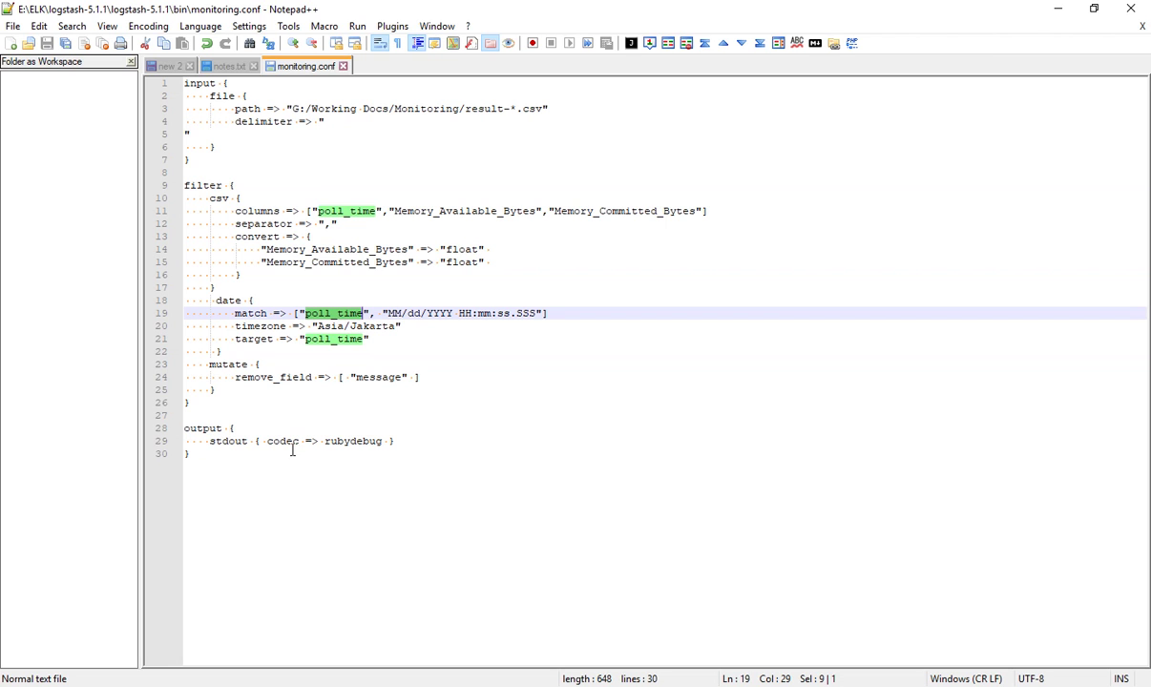
pyautogui.moveTo(238, 452); pyautogui.dragTo(174, 409)
pyautogui.press('Down')
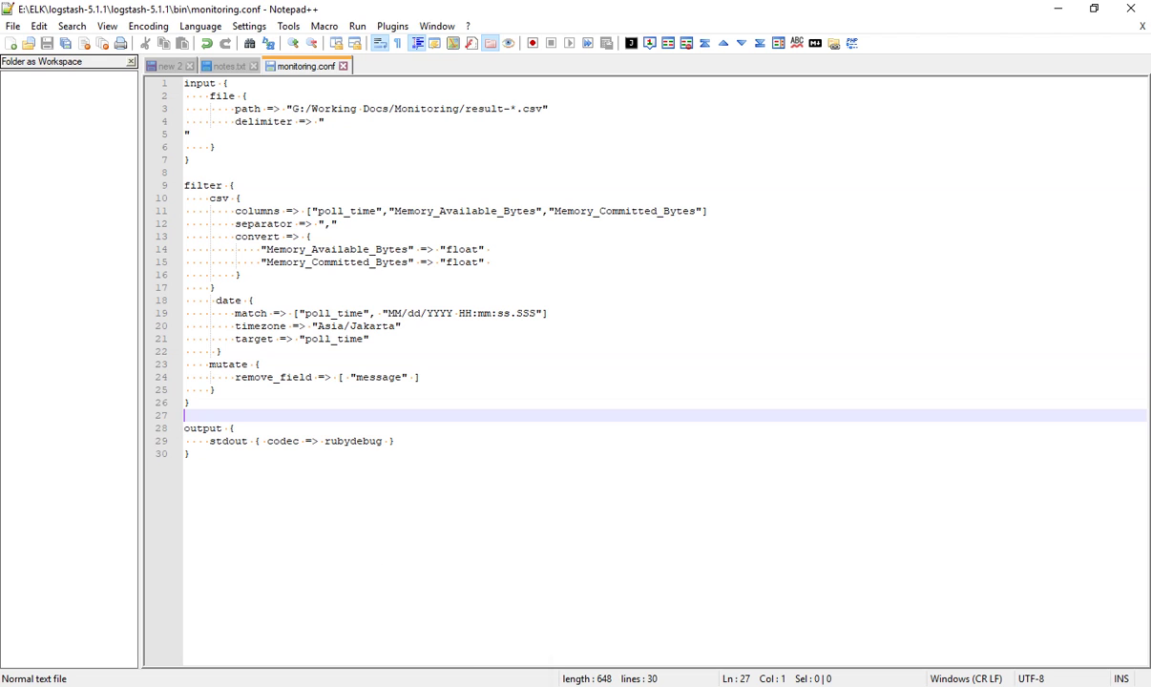
pyautogui.moveTo(451, 685)
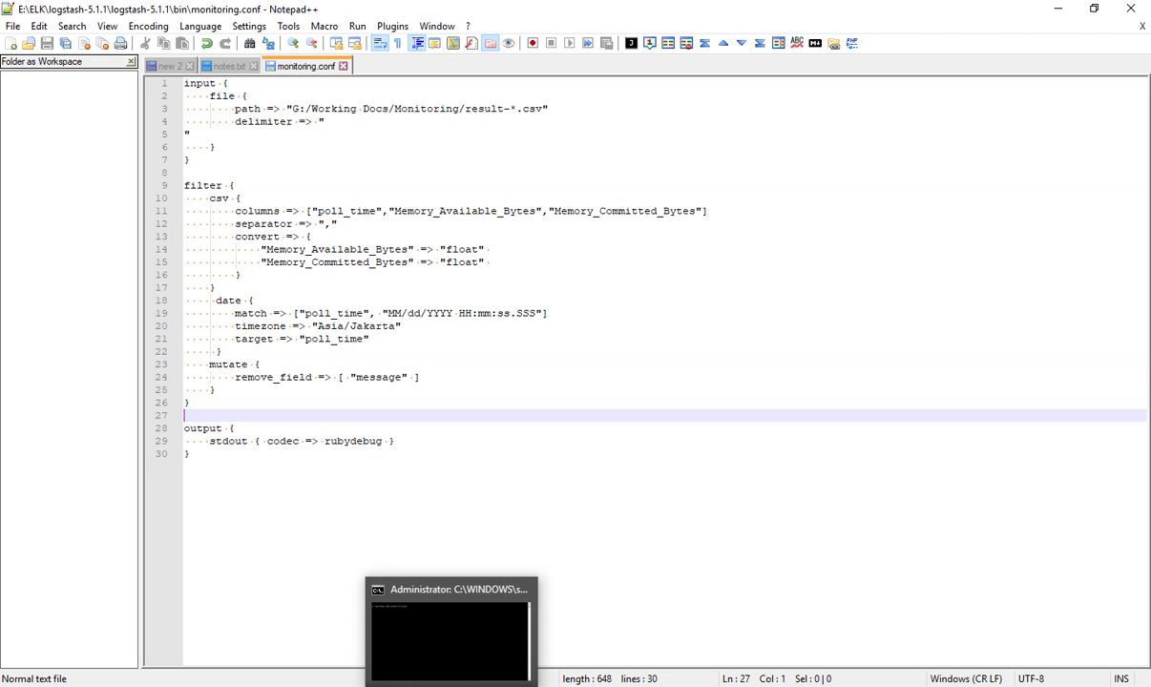
# Step: Launch Git Bash Here from the Open dialog's bin folder listing, then cancel the dialog
pyautogui.click(482, 659)
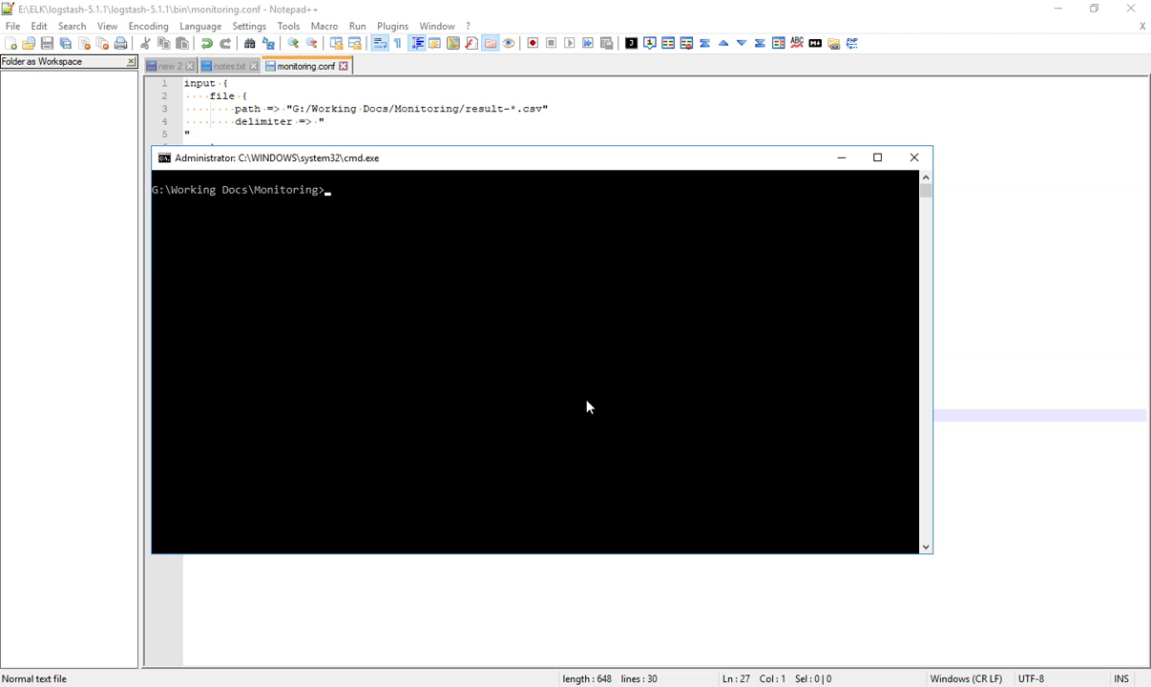
pyautogui.click(444, 114)
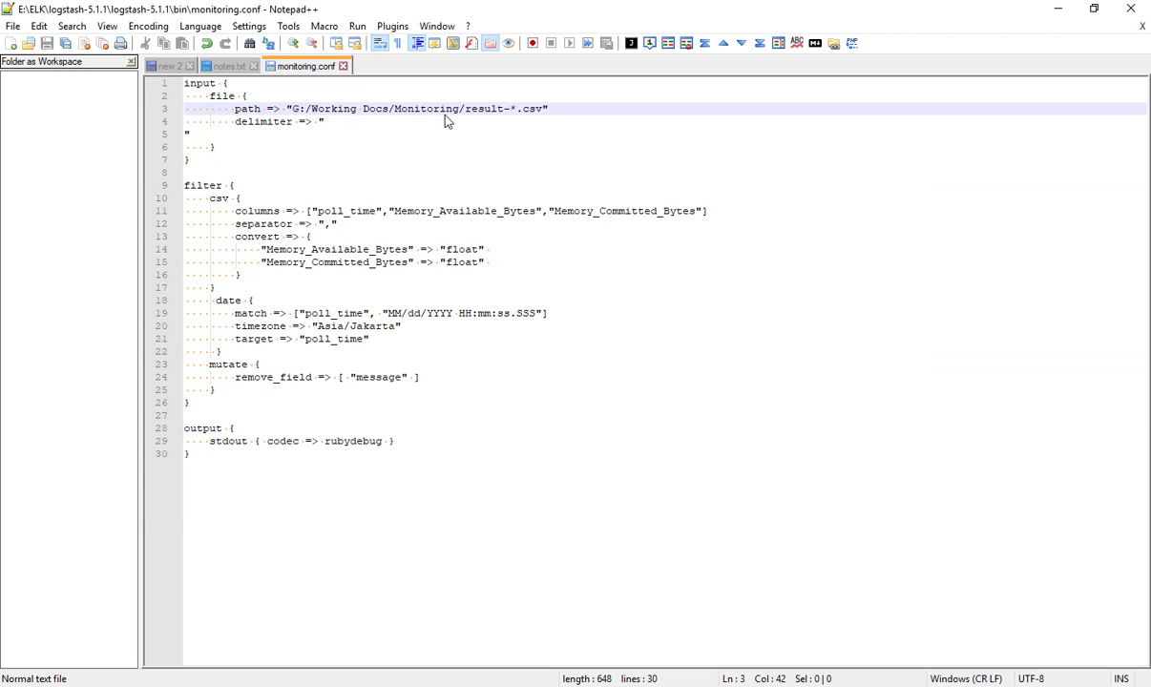
pyautogui.hotkey('ctrl', 'o')
pyautogui.rightClick(619, 338)
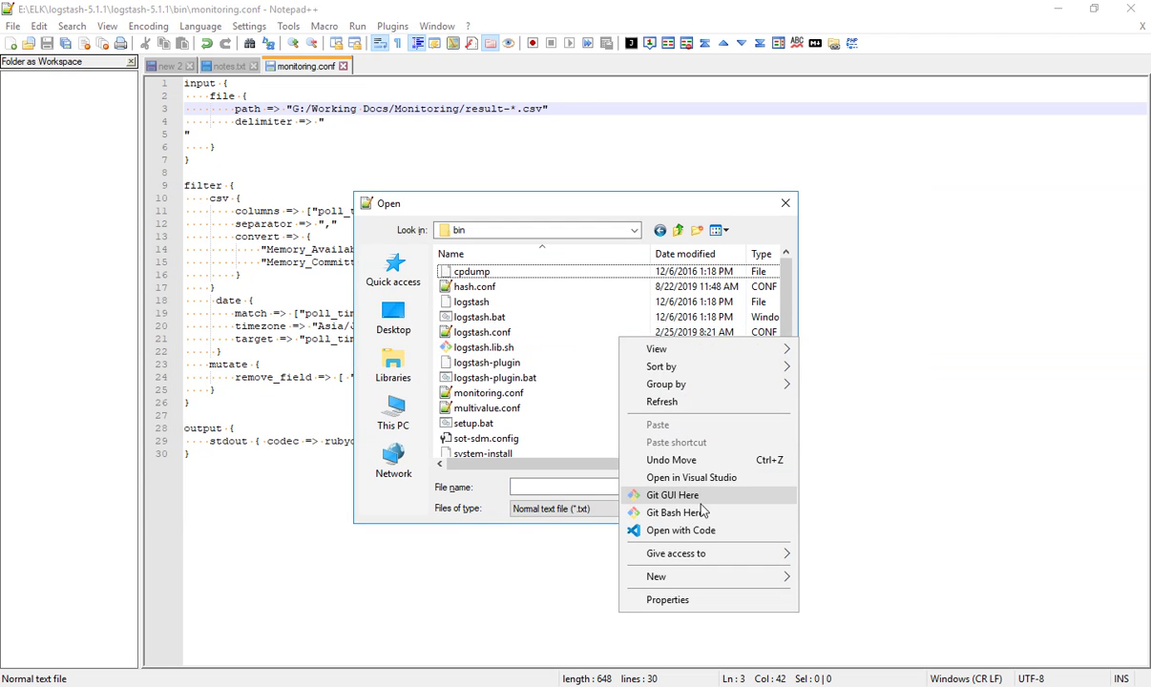
pyautogui.click(620, 557)
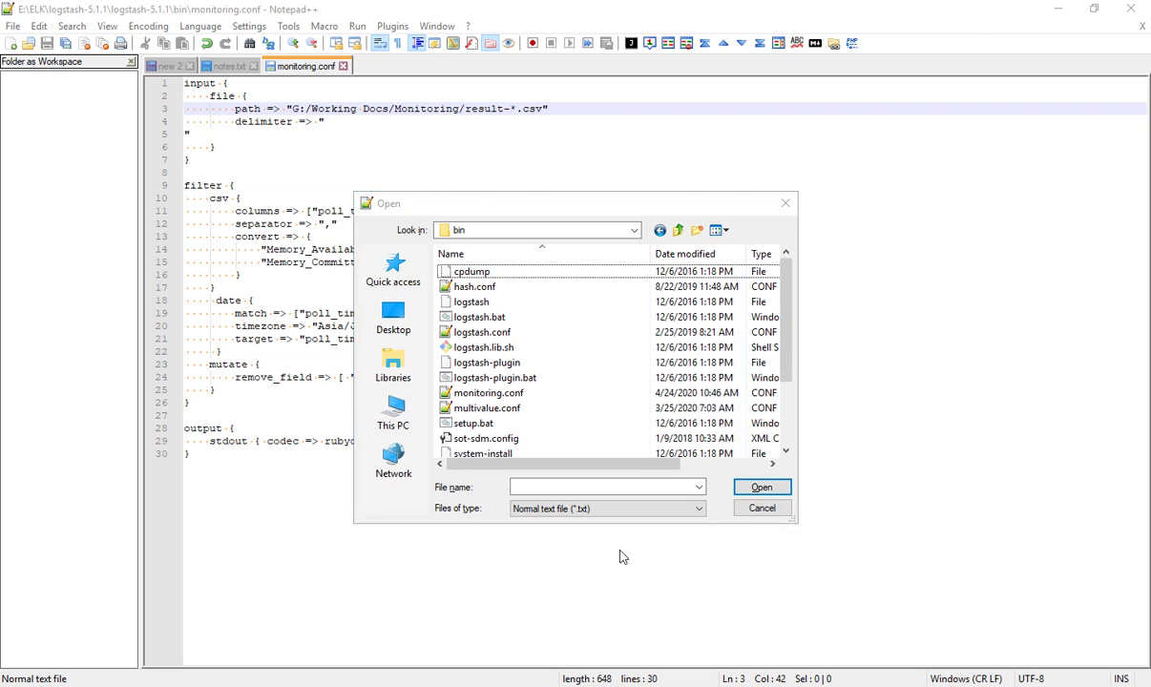
pyautogui.click(765, 507)
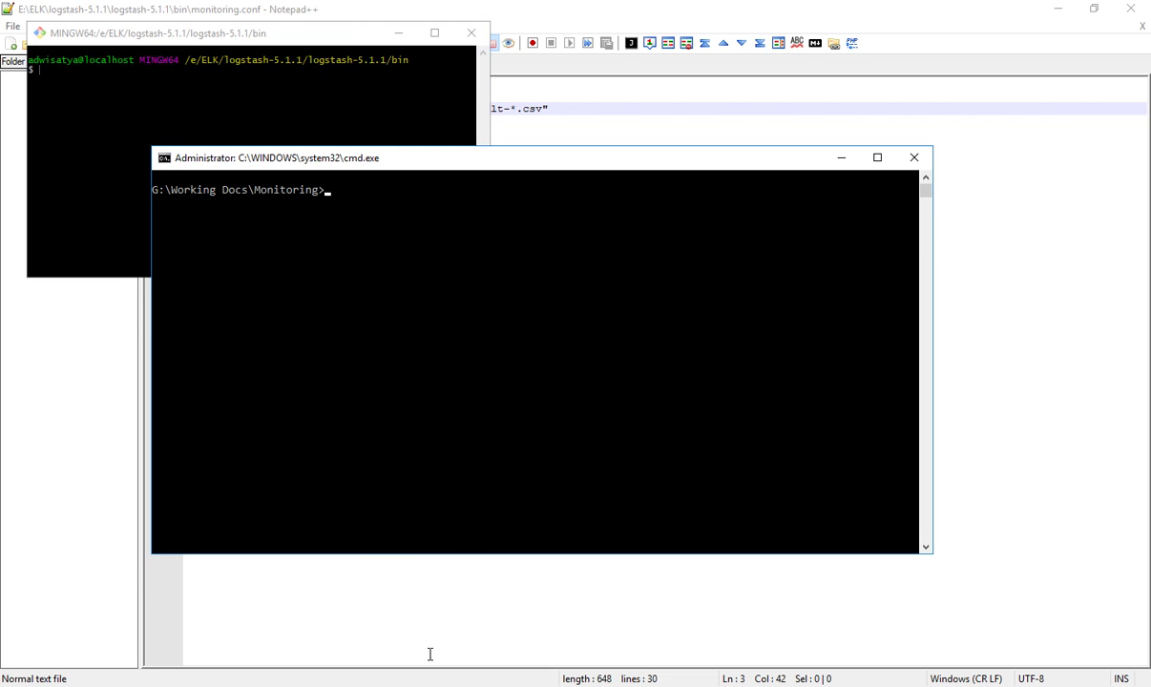
pyautogui.tripleClick(649, 96)
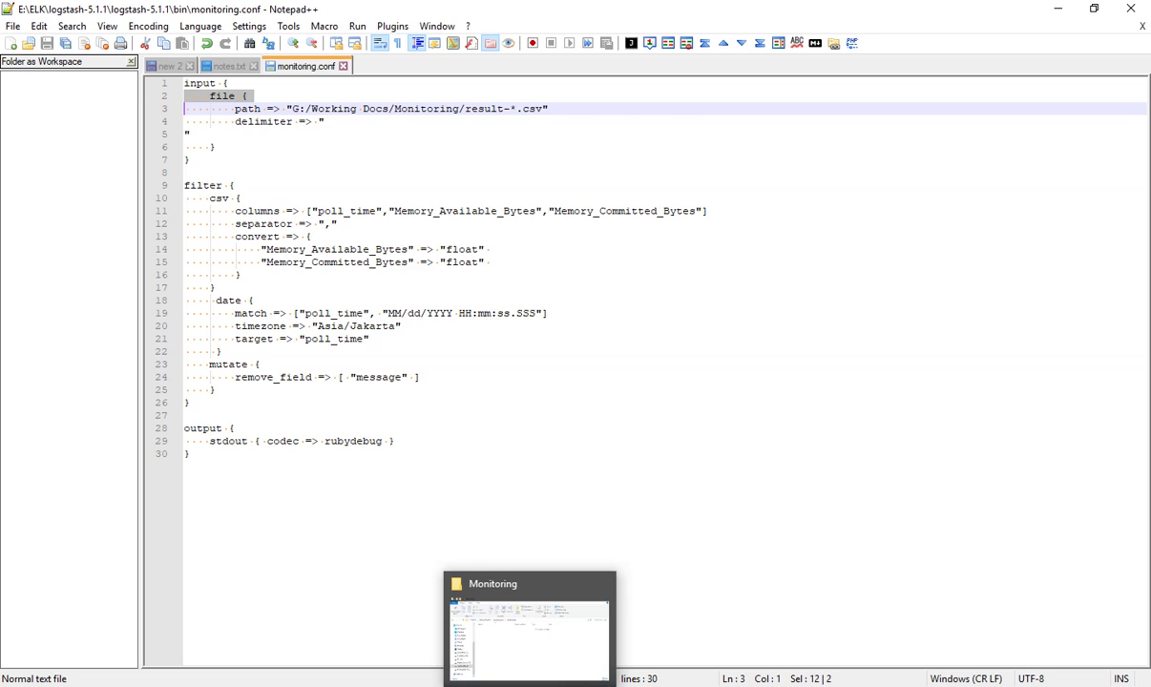
pyautogui.click(535, 663)
# Step: Create a new text document named counters in the Monitoring folder and open it
pyautogui.rightClick(544, 375)
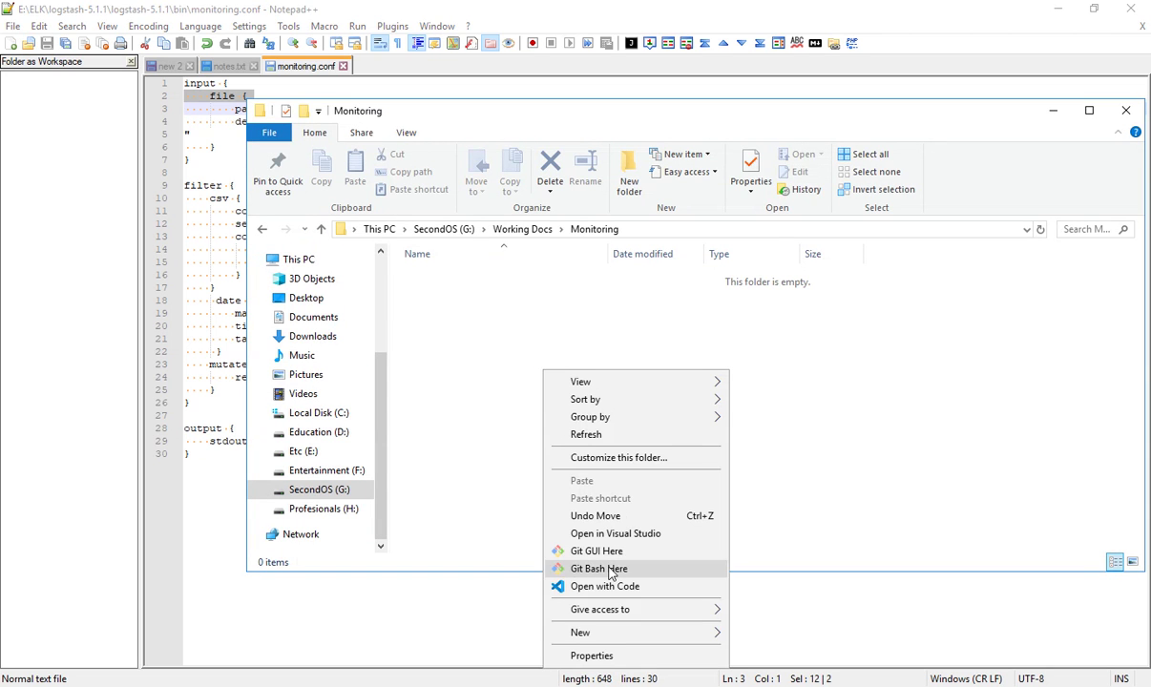
pyautogui.moveTo(610, 632)
pyautogui.click(785, 582)
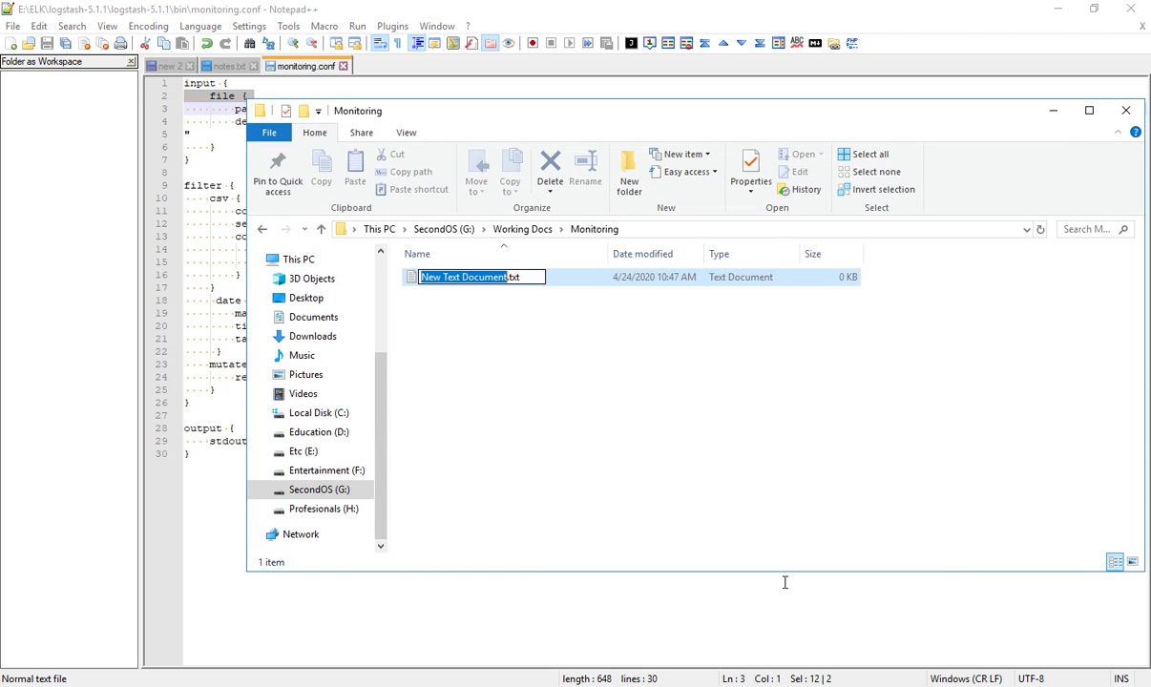
pyautogui.write('counters')
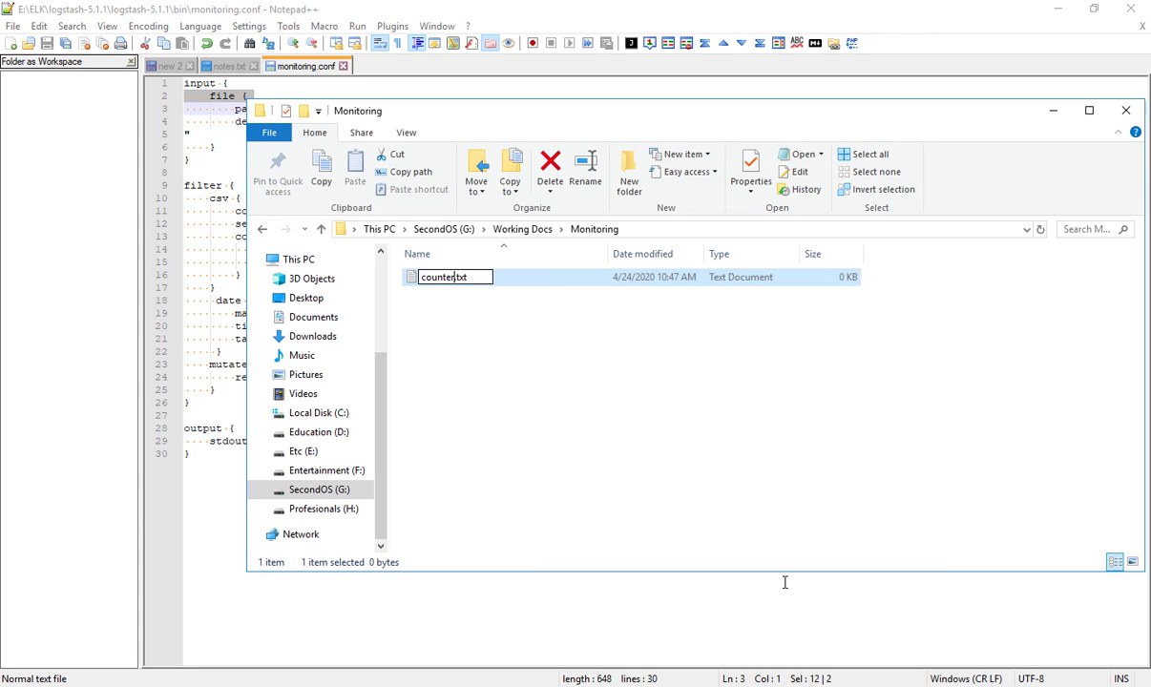
pyautogui.press('Return')
pyautogui.doubleClick(445, 277)
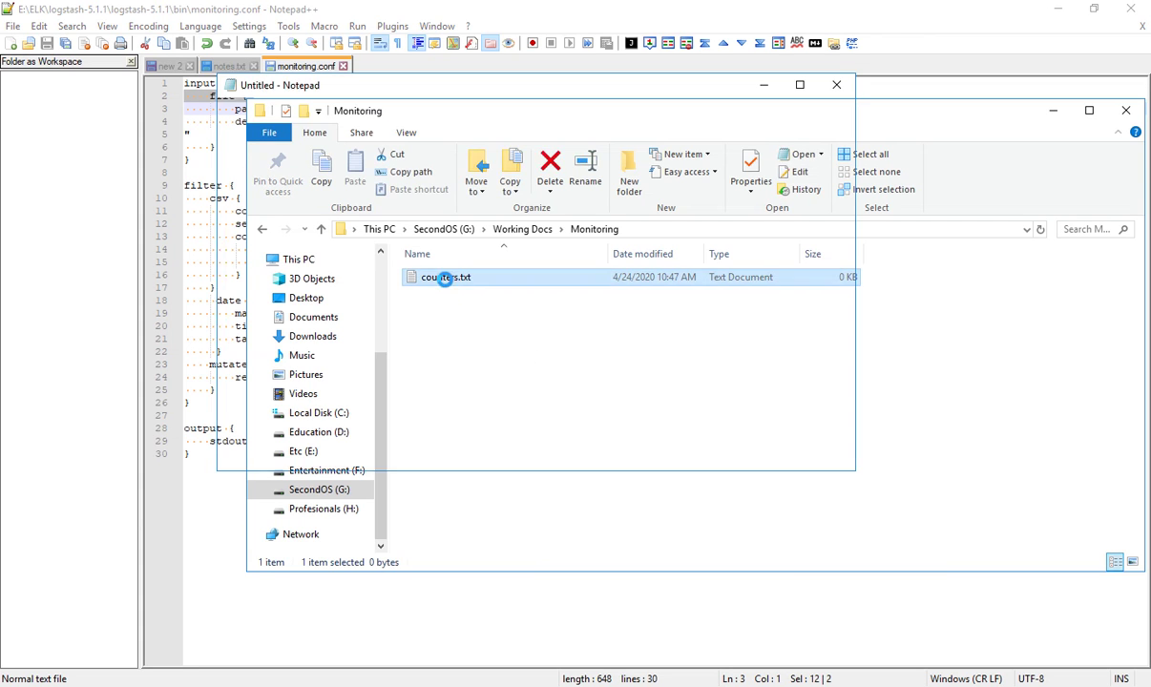
# Step: Copy the Available Bytes and Committed Bytes counter lines from 'new 2' into counters.txt
pyautogui.click(198, 124)
pyautogui.moveTo(330, 122); pyautogui.dragTo(177, 86)
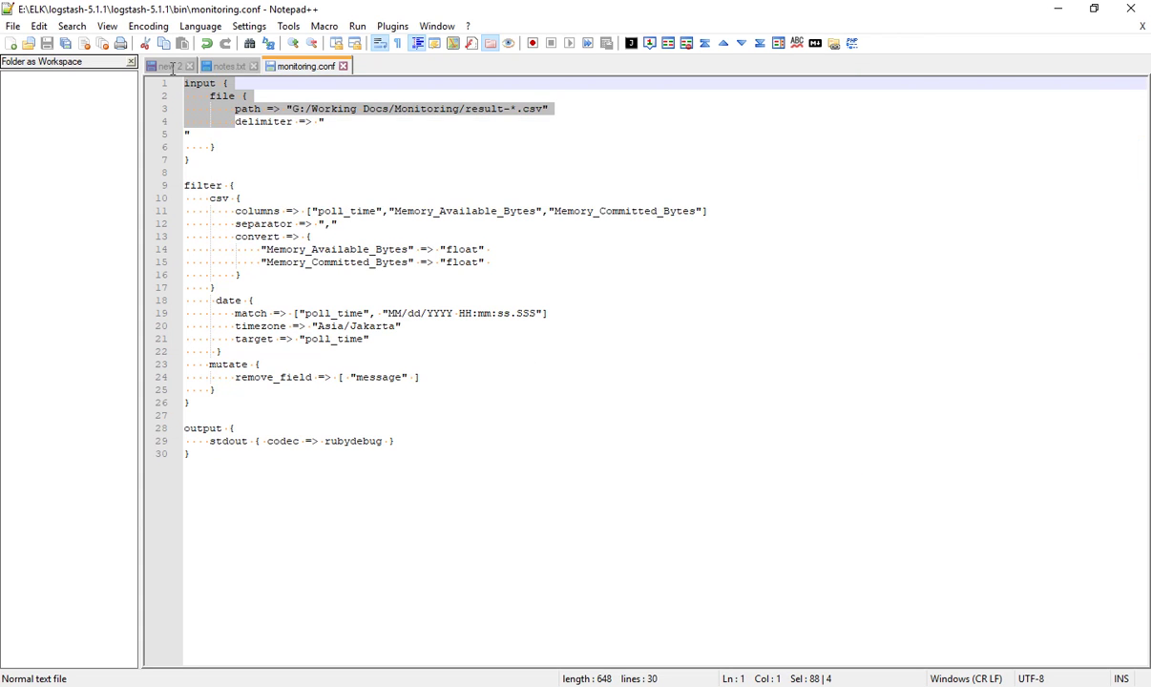
pyautogui.click(278, 196)
pyautogui.click(164, 69)
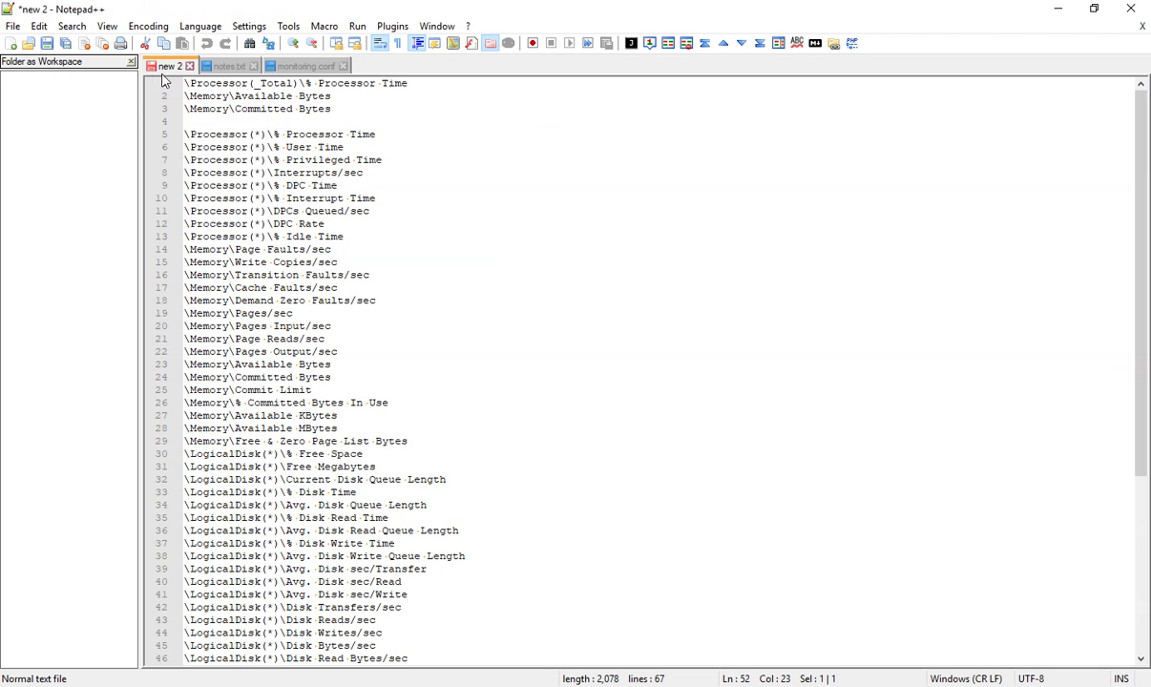
pyautogui.moveTo(337, 113); pyautogui.dragTo(181, 95)
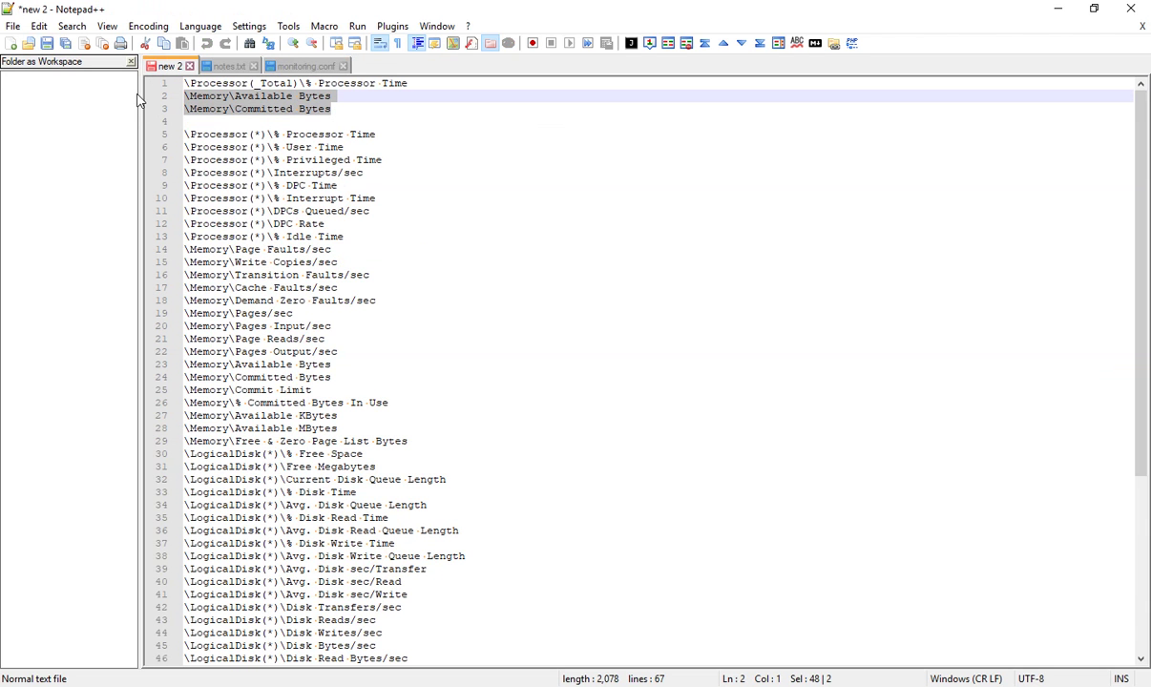
pyautogui.hotkey('ctrl', 'c')
pyautogui.hotkey('alt', 'Tab')
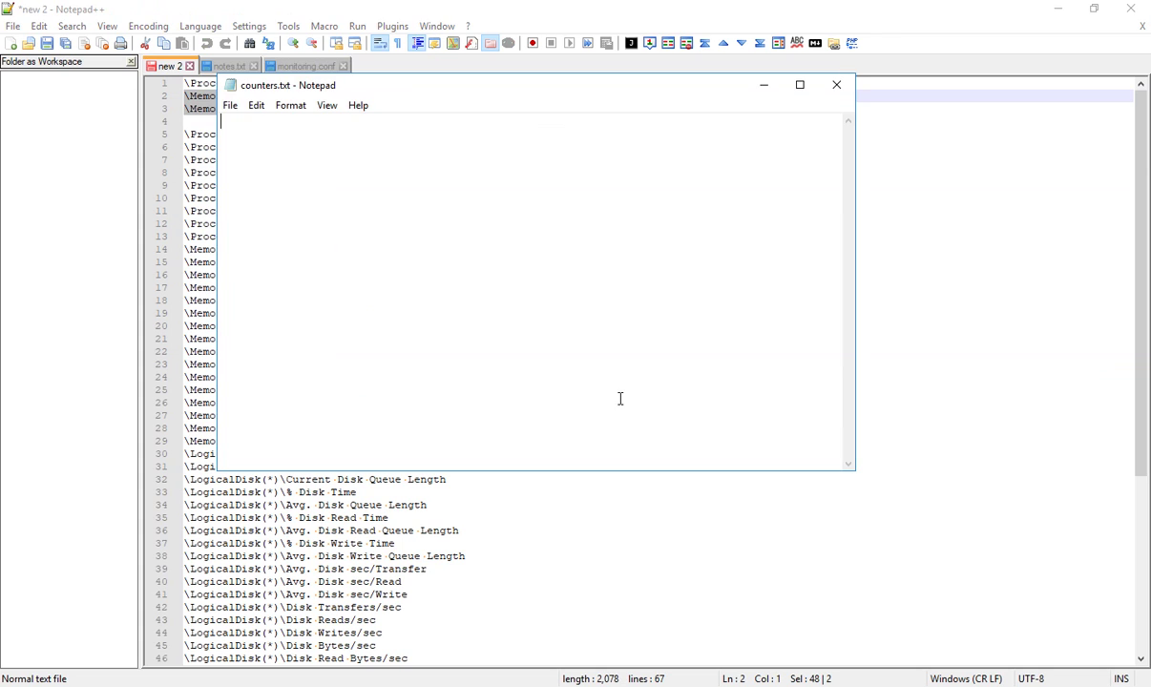
pyautogui.hotkey('ctrl', 'v')
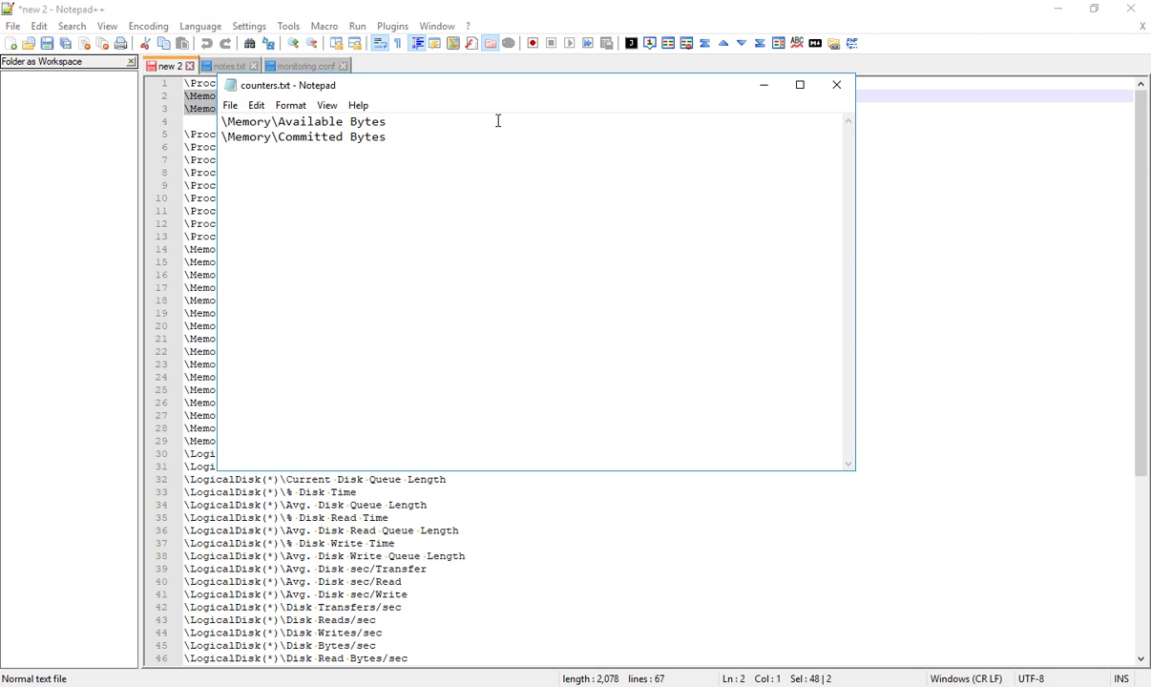
pyautogui.click(769, 85)
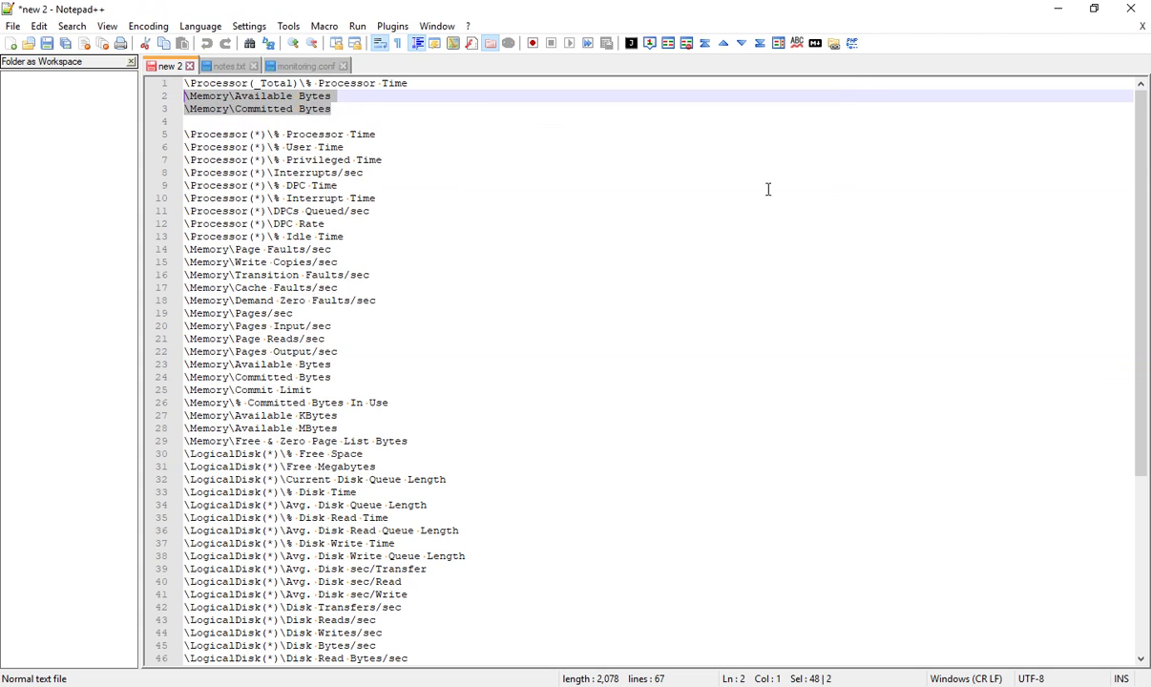
# Step: Scroll the typeperf docs to Examples and mark counters.txt in the second example
pyautogui.click(544, 504)
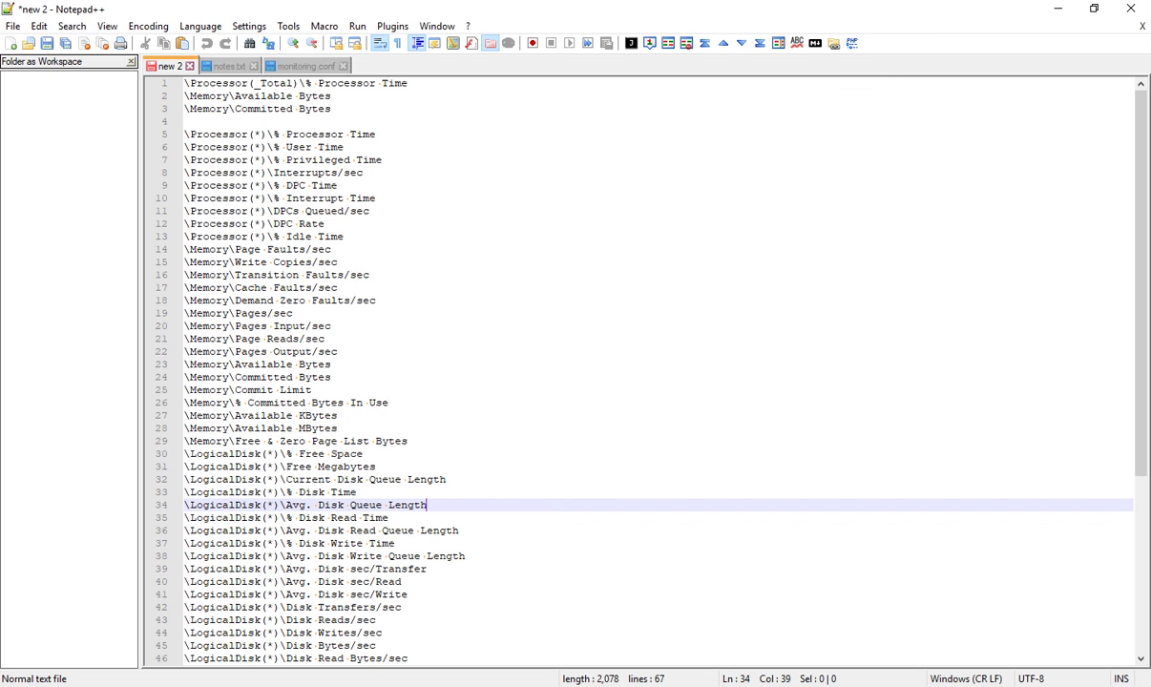
pyautogui.click(295, 686)
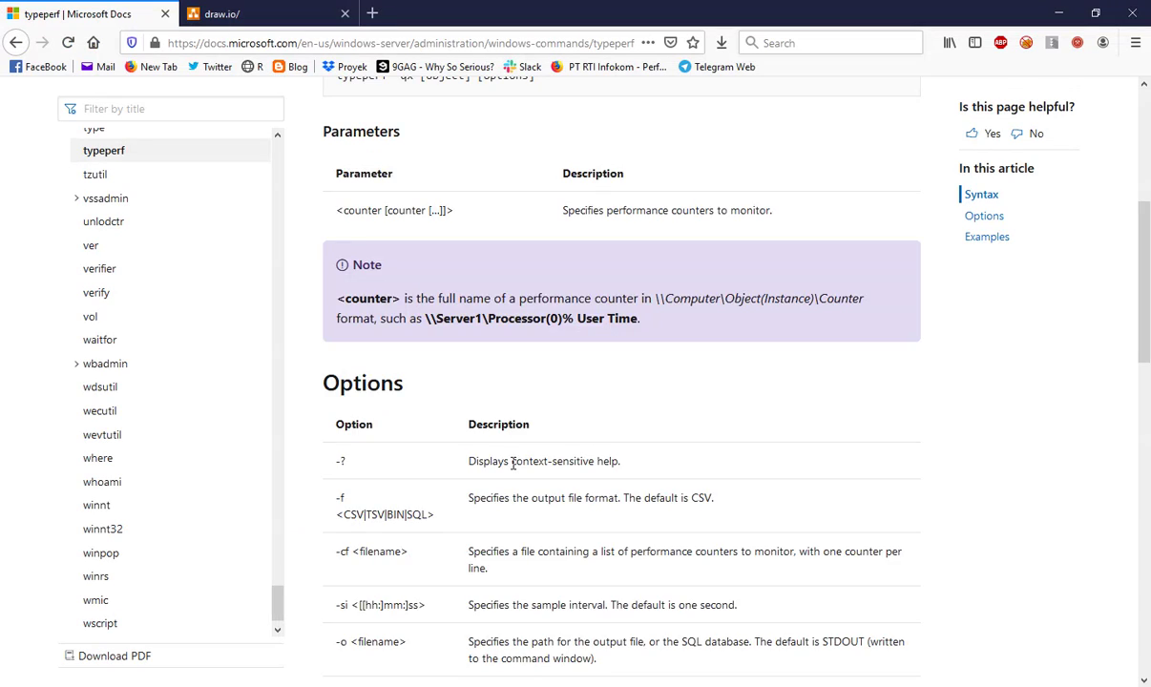
pyautogui.scroll(-8, 670, 396)
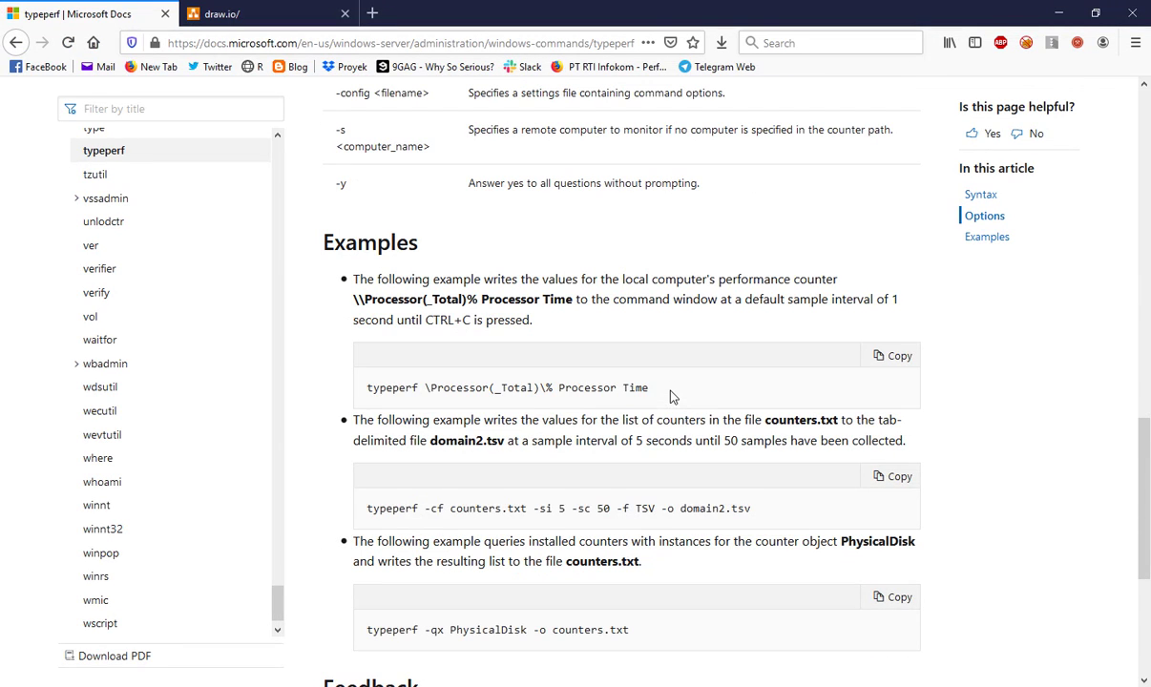
pyautogui.doubleClick(508, 510)
# Step: List the Monitoring folder and run typeperf -cf counters.txt at 10-second intervals into result.csv
pyautogui.hotkey('alt', 'Tab')
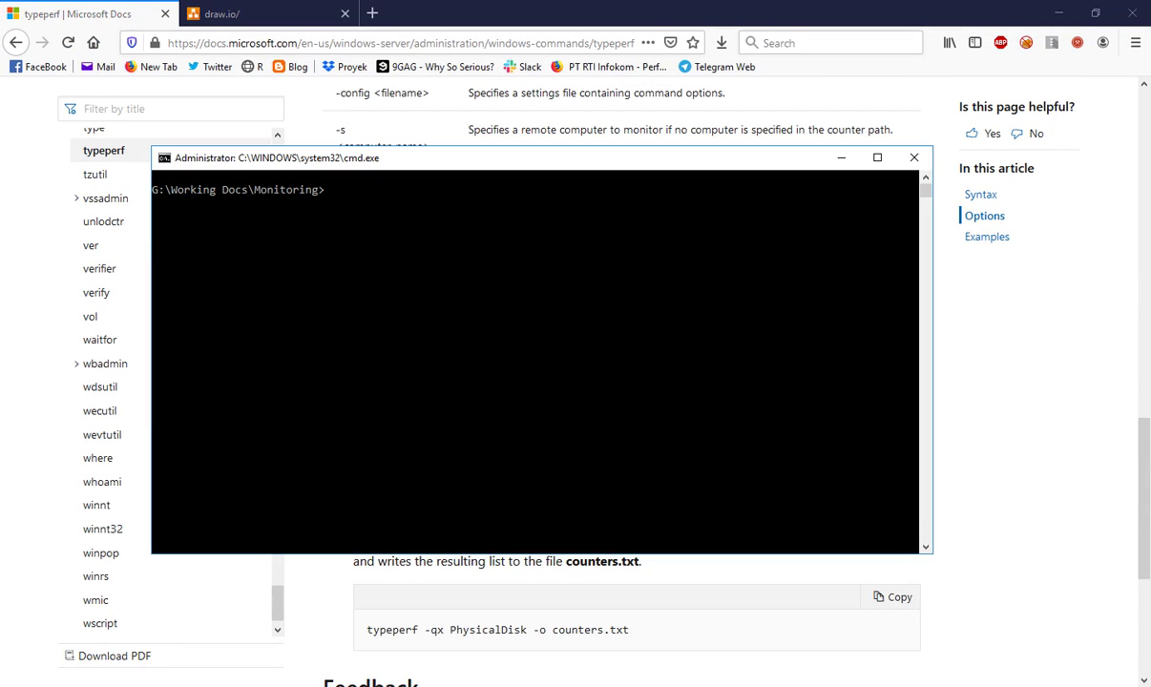
pyautogui.moveTo(494, 163); pyautogui.dragTo(905, 125)
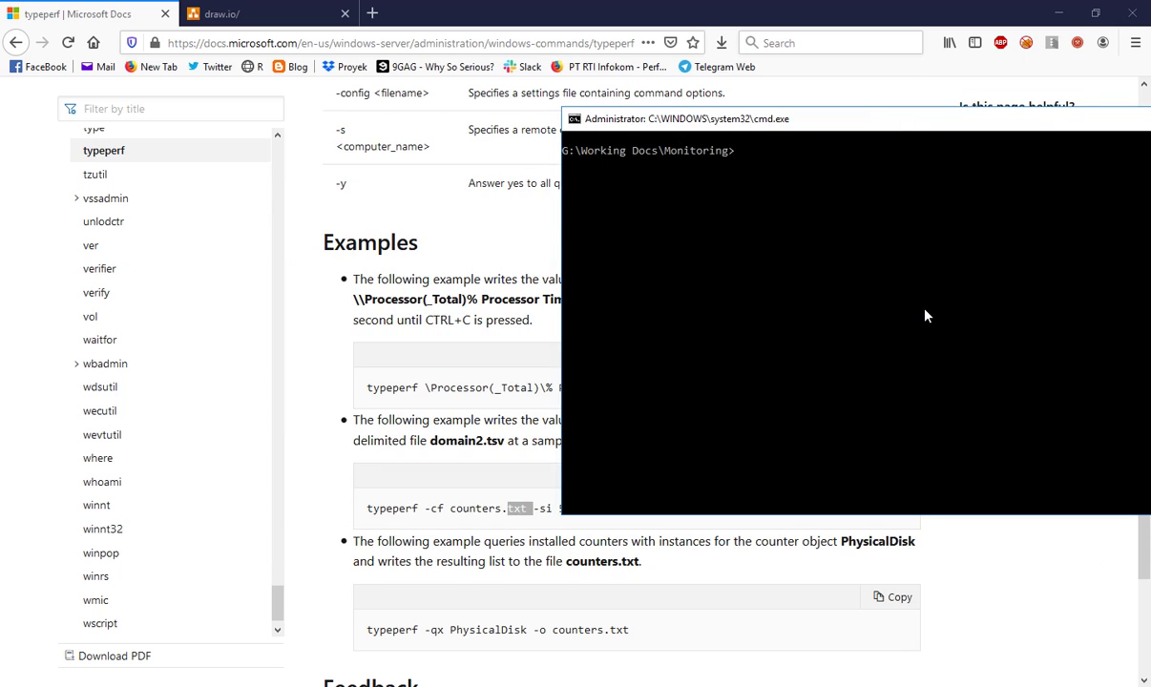
pyautogui.write('dir')
pyautogui.press('Return')
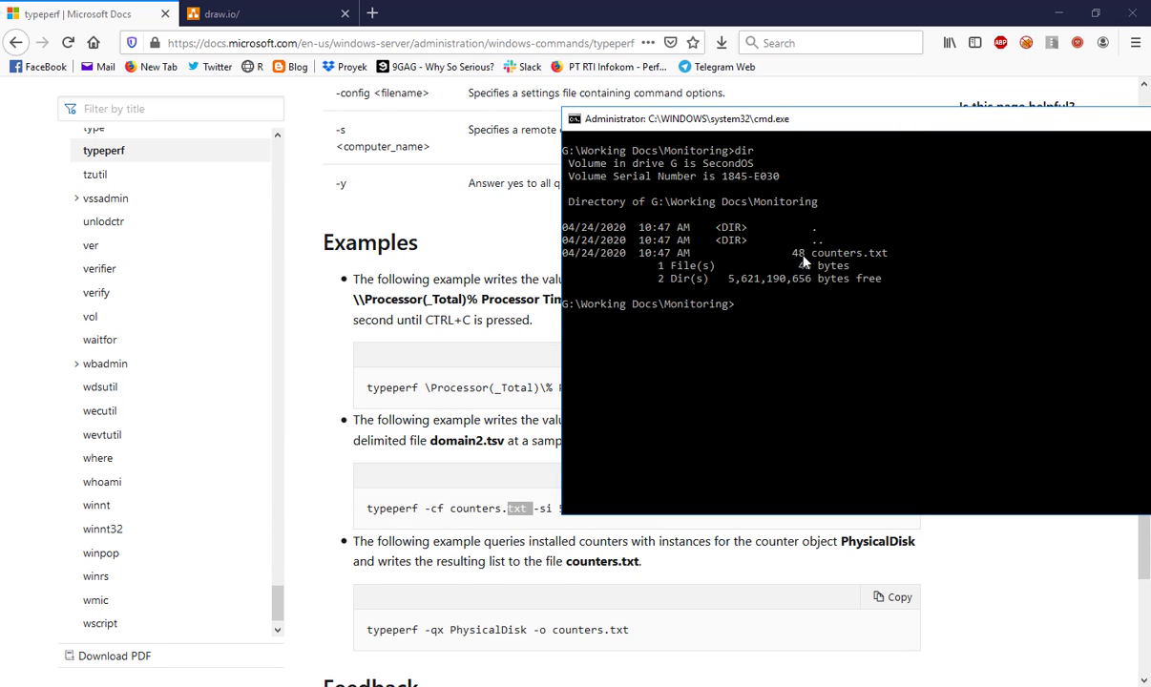
pyautogui.moveTo(736, 119); pyautogui.dragTo(665, 76)
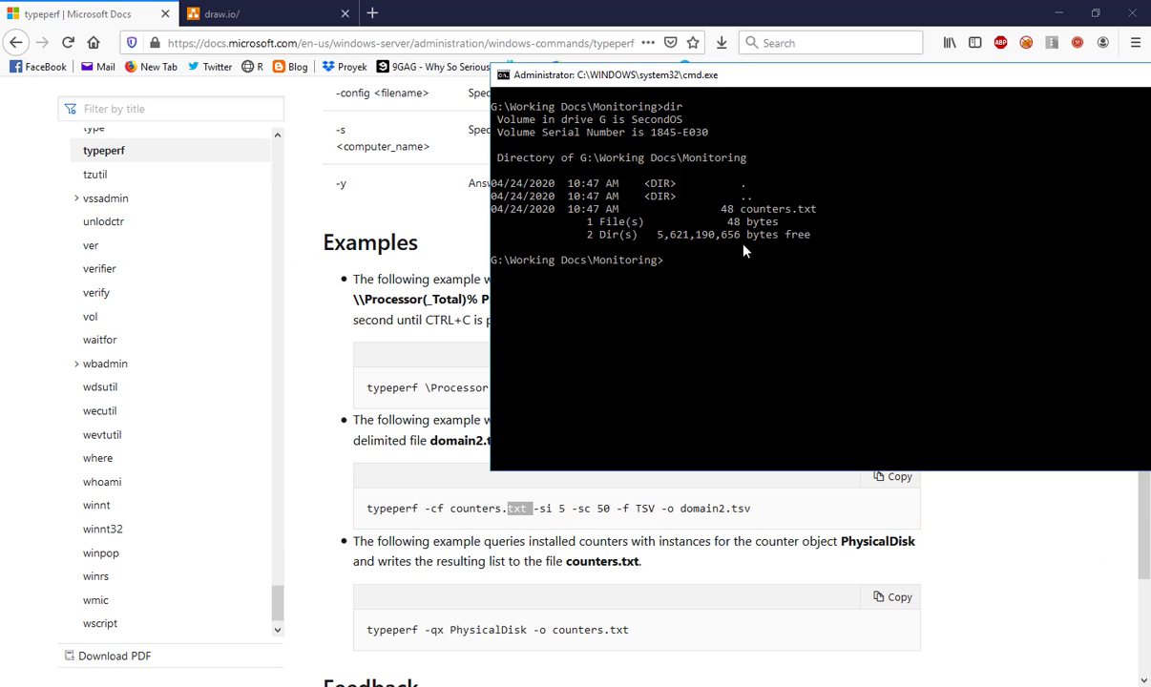
pyautogui.write('typeperf -cf counters.txt -si')
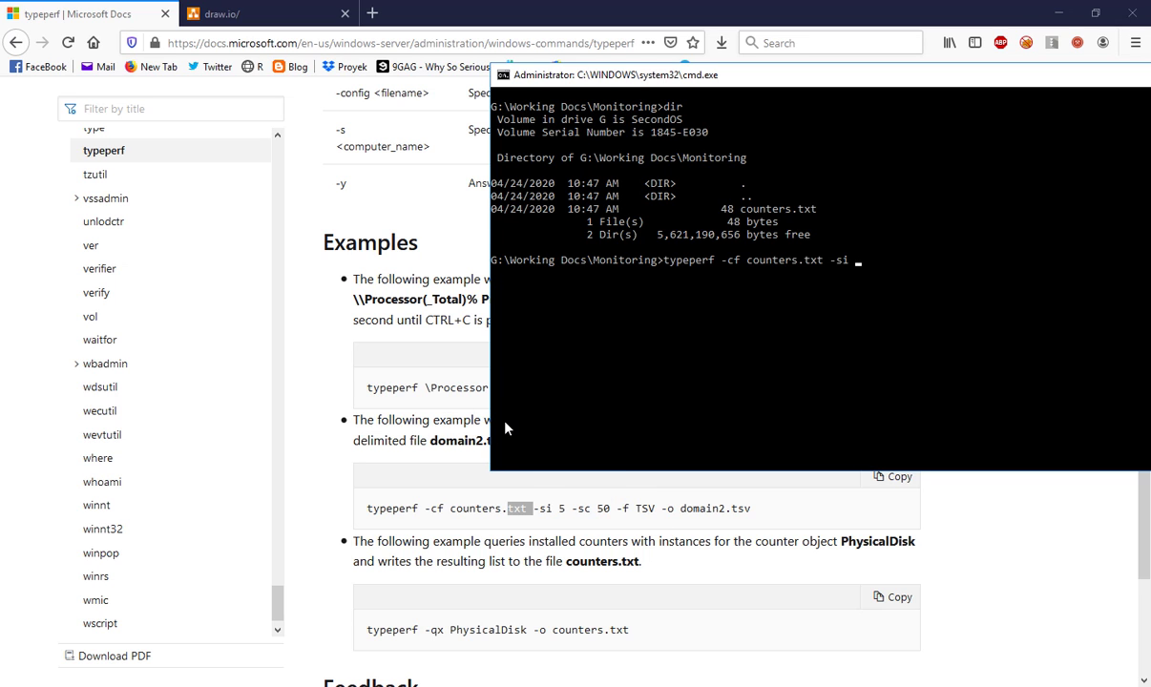
pyautogui.write('1')
pyautogui.write('0 -f -o result.csv')
pyautogui.press('Return')
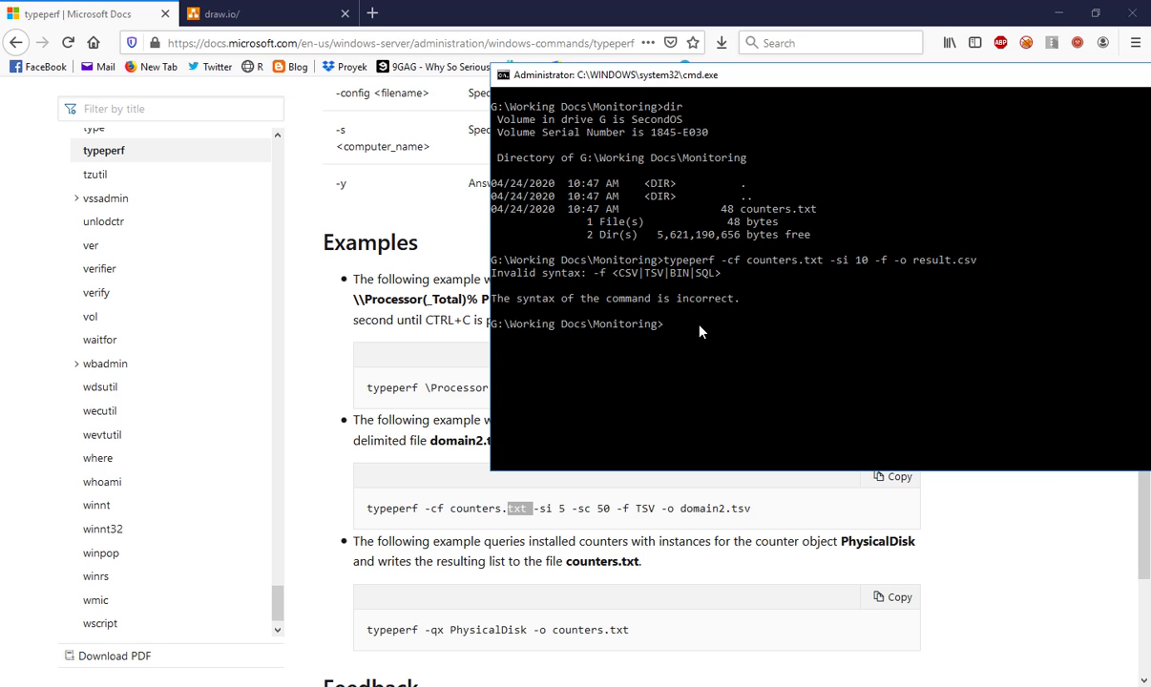
# Step: Rerun the typeperf command with '-f csv' added so it logs in CSV format
pyautogui.press('Up')
pyautogui.press('Left')
pyautogui.press('Left')
pyautogui.press('Left')
pyautogui.press('Left')
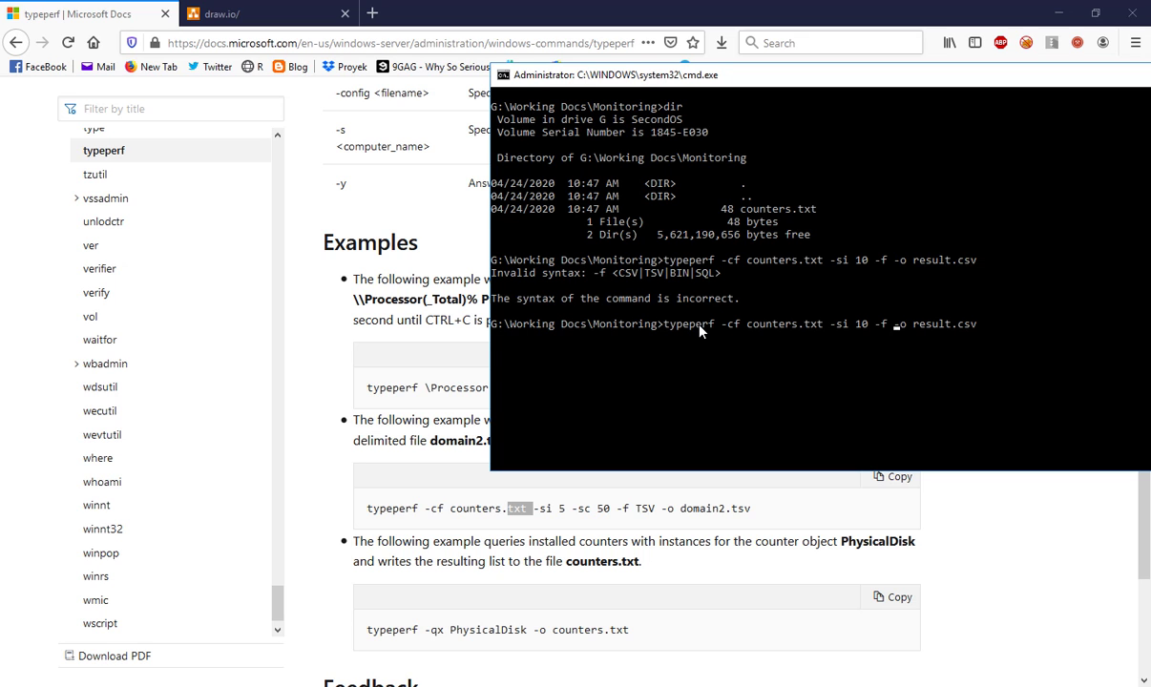
pyautogui.write('csv')
pyautogui.press('Return')
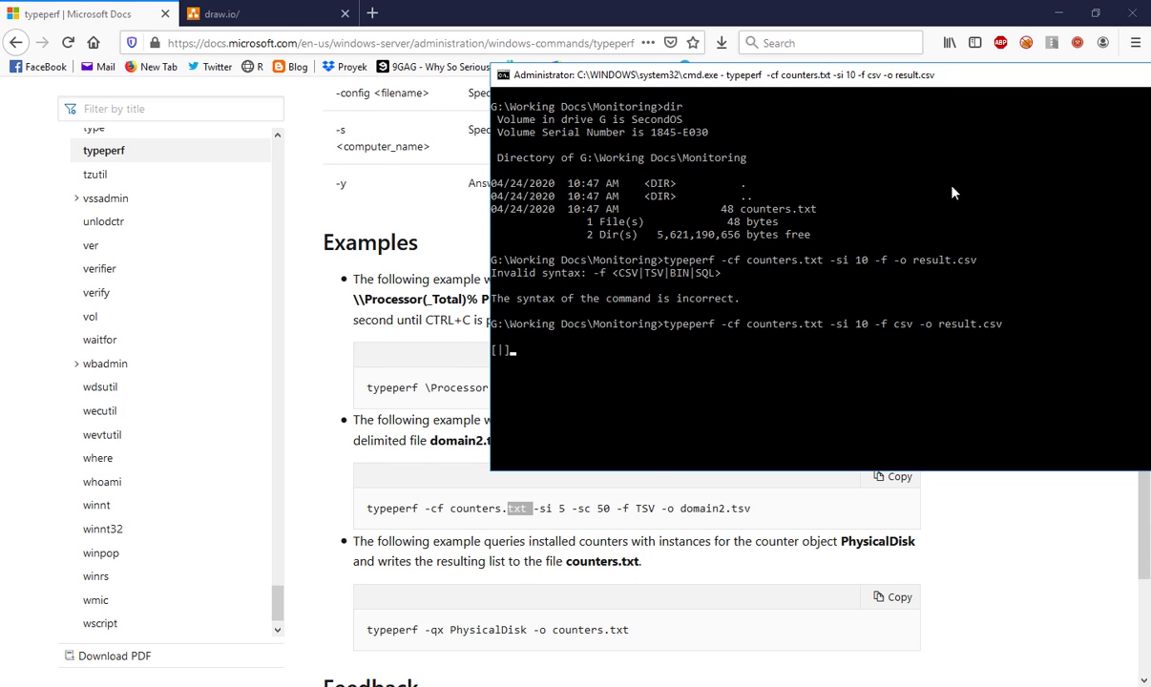
pyautogui.doubleClick(788, 85)
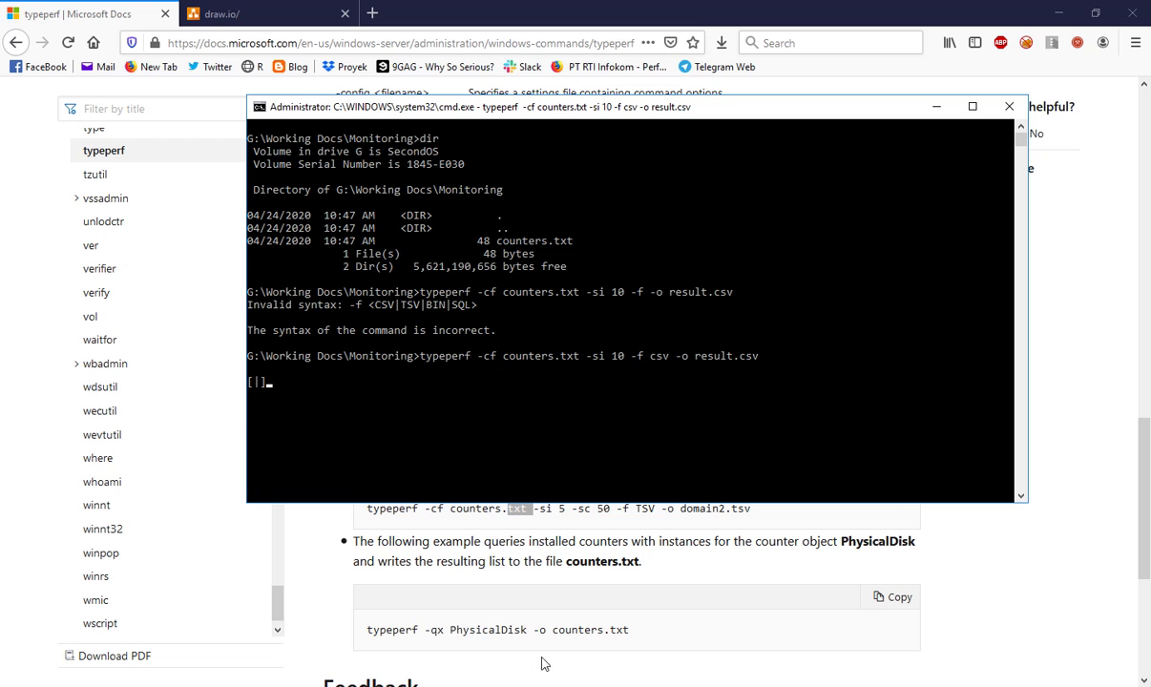
pyautogui.hotkey('alt', 'Tab')
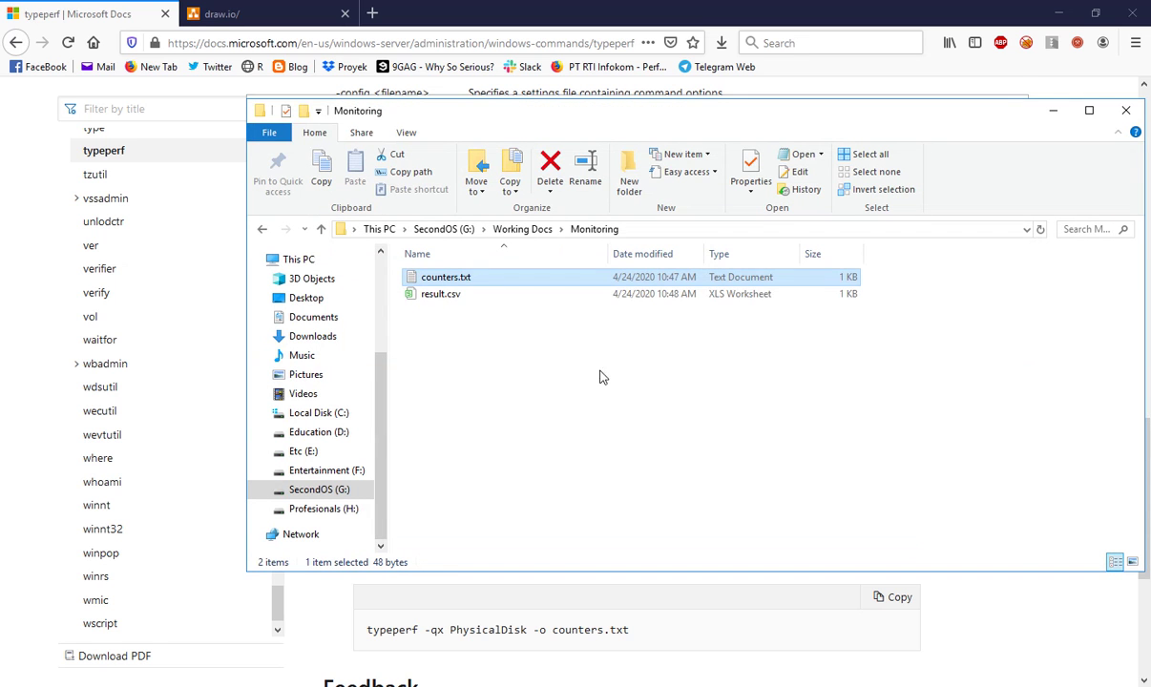
# Step: Open result.csv from the Monitoring folder using Edit with Notepad++
pyautogui.click(444, 294)
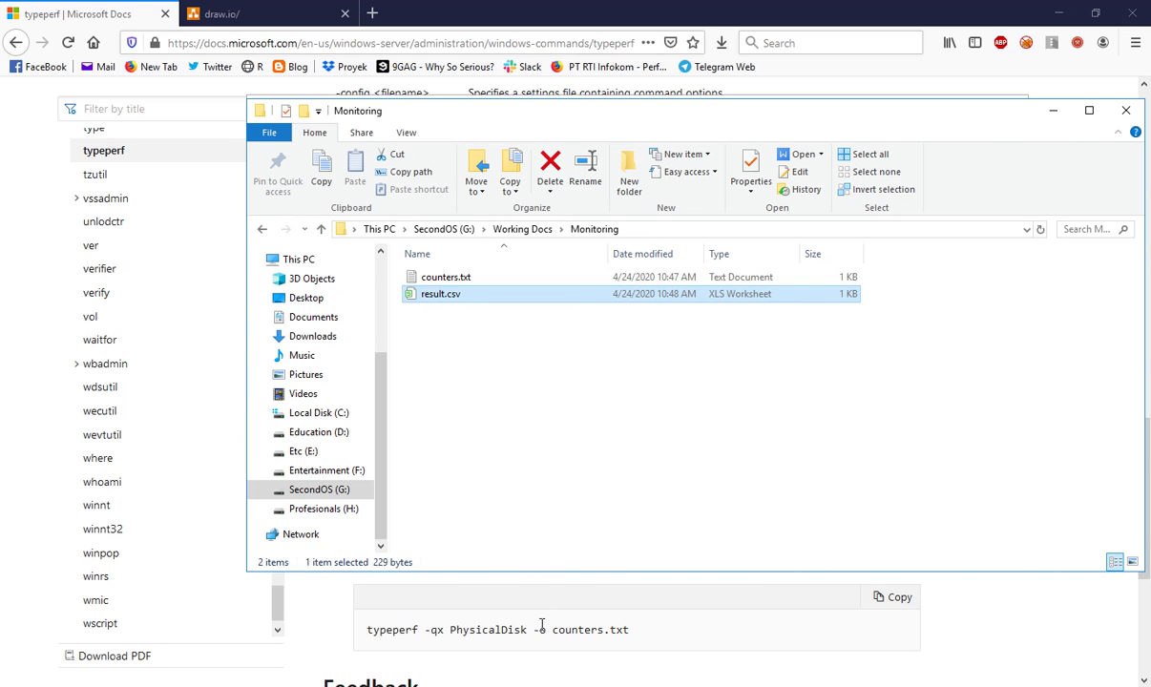
pyautogui.hotkey('alt', 'Tab')
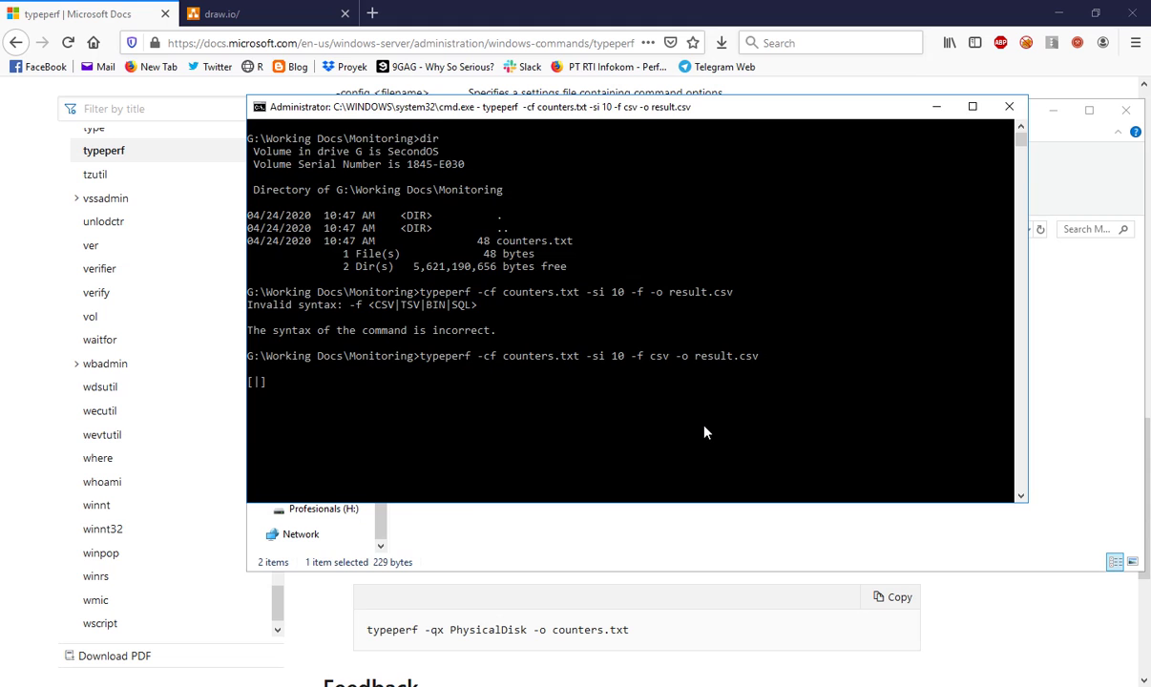
pyautogui.click(593, 508)
pyautogui.click(456, 296)
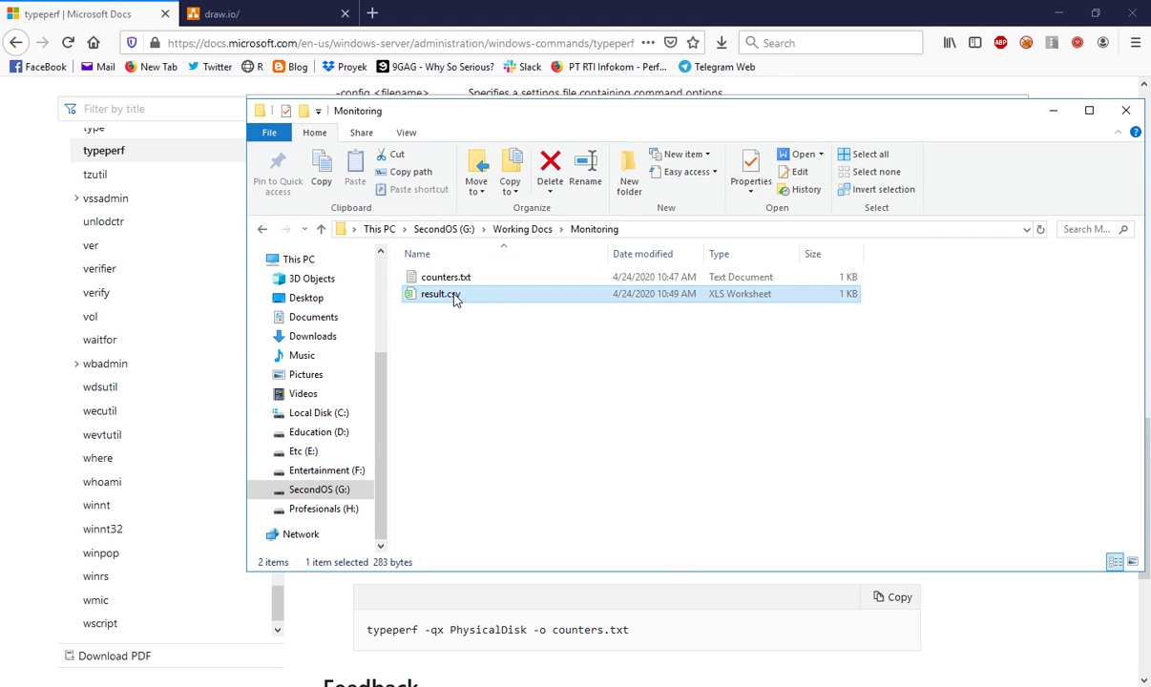
pyautogui.rightClick(455, 296)
pyautogui.click(506, 456)
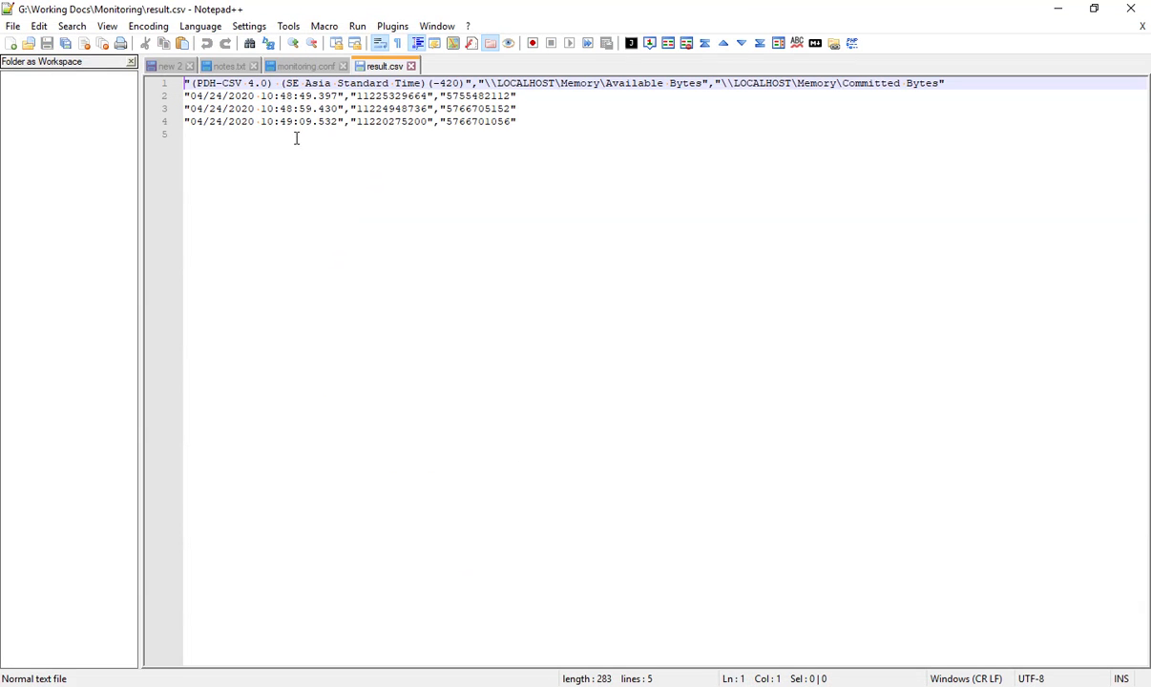
# Step: Examine the result.csv header line, including LOCALHOST, and the three sample rows
pyautogui.click(296, 139)
pyautogui.moveTo(348, 84); pyautogui.dragTo(420, 108)
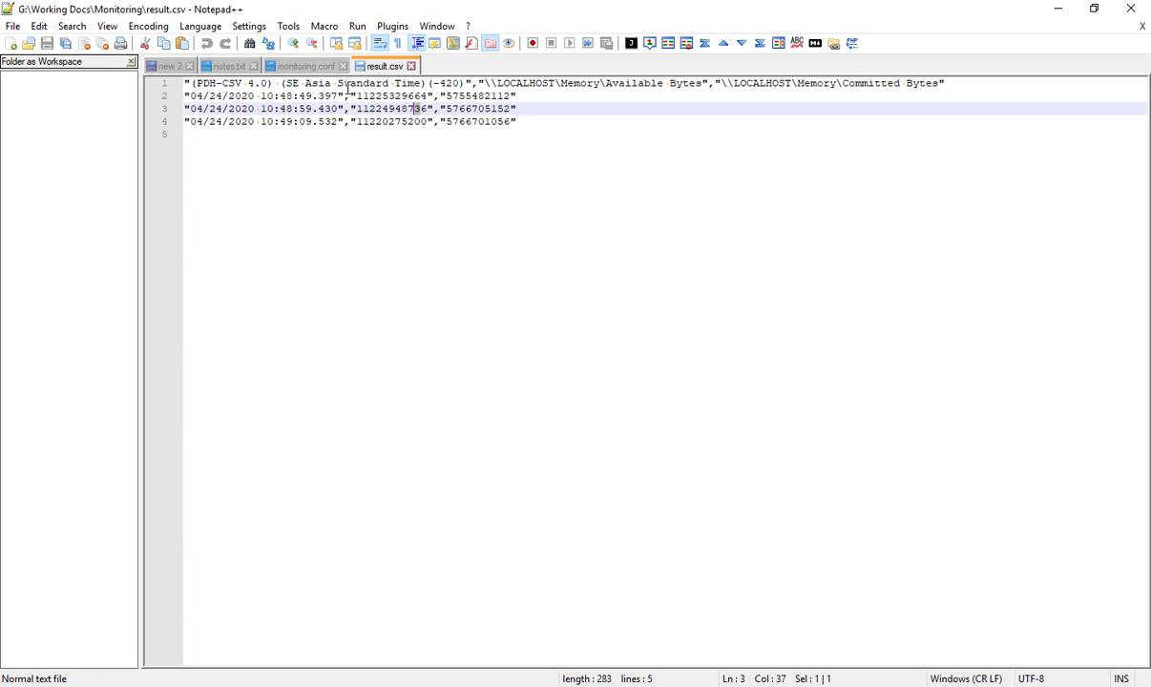
pyautogui.tripleClick(349, 86)
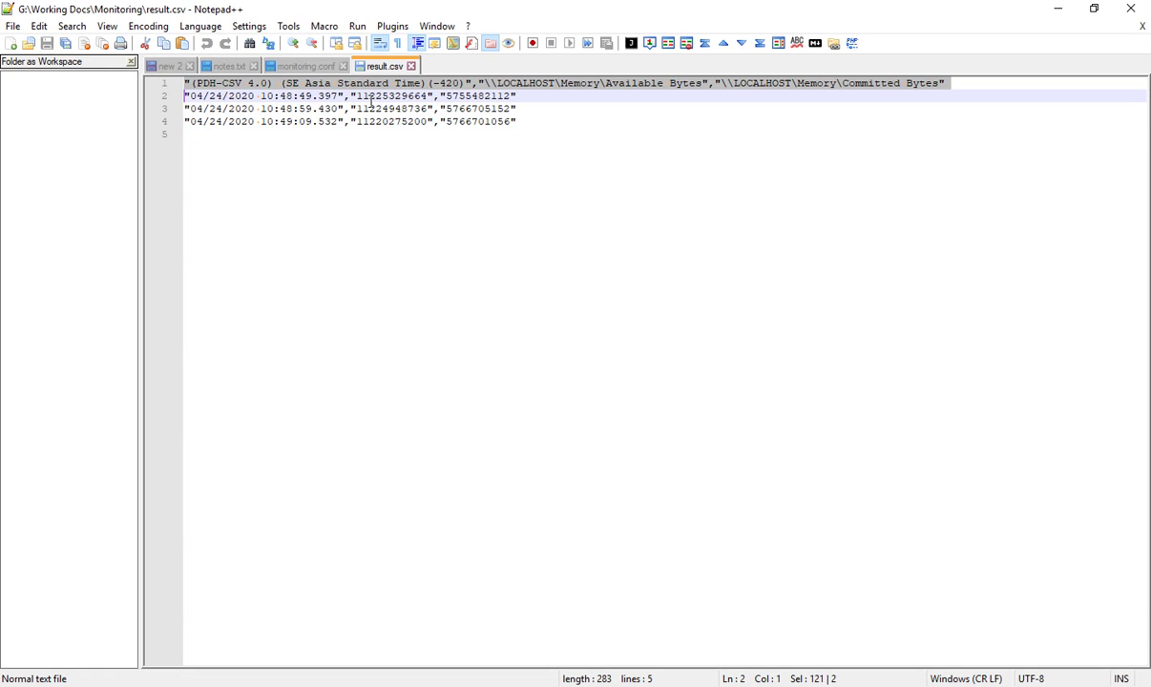
pyautogui.tripleClick(376, 83)
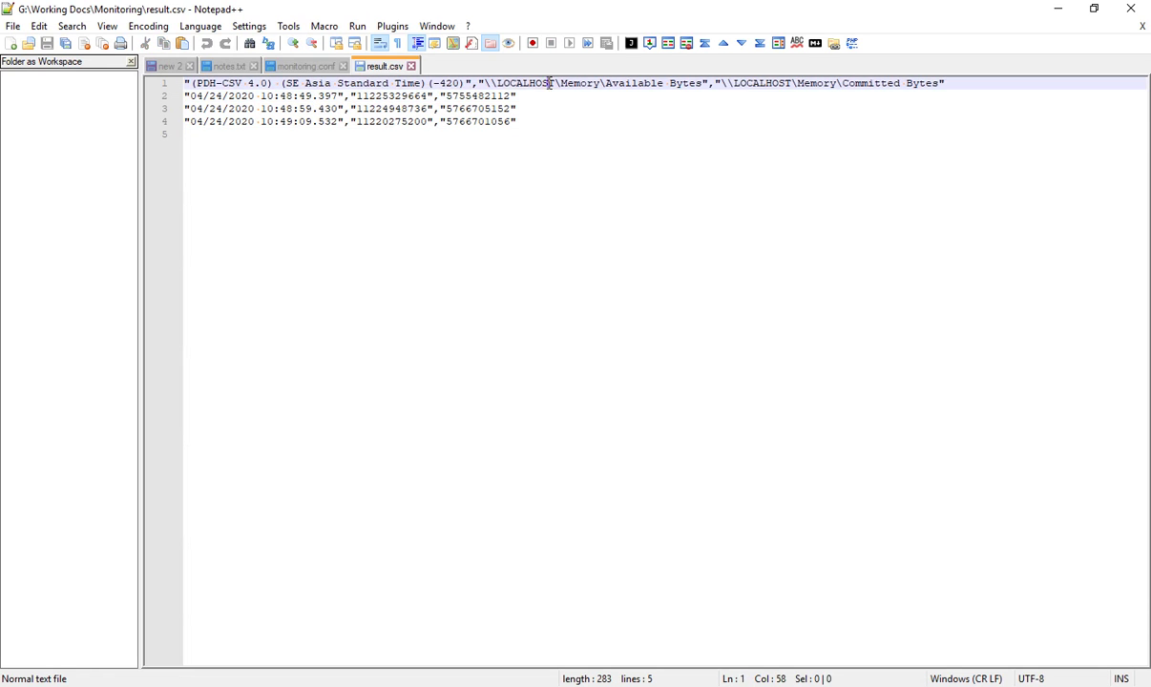
pyautogui.doubleClick(547, 85)
pyautogui.click(815, 95)
pyautogui.click(816, 85)
pyautogui.moveTo(299, 95); pyautogui.dragTo(442, 133)
pyautogui.click(433, 121)
pyautogui.doubleClick(407, 96)
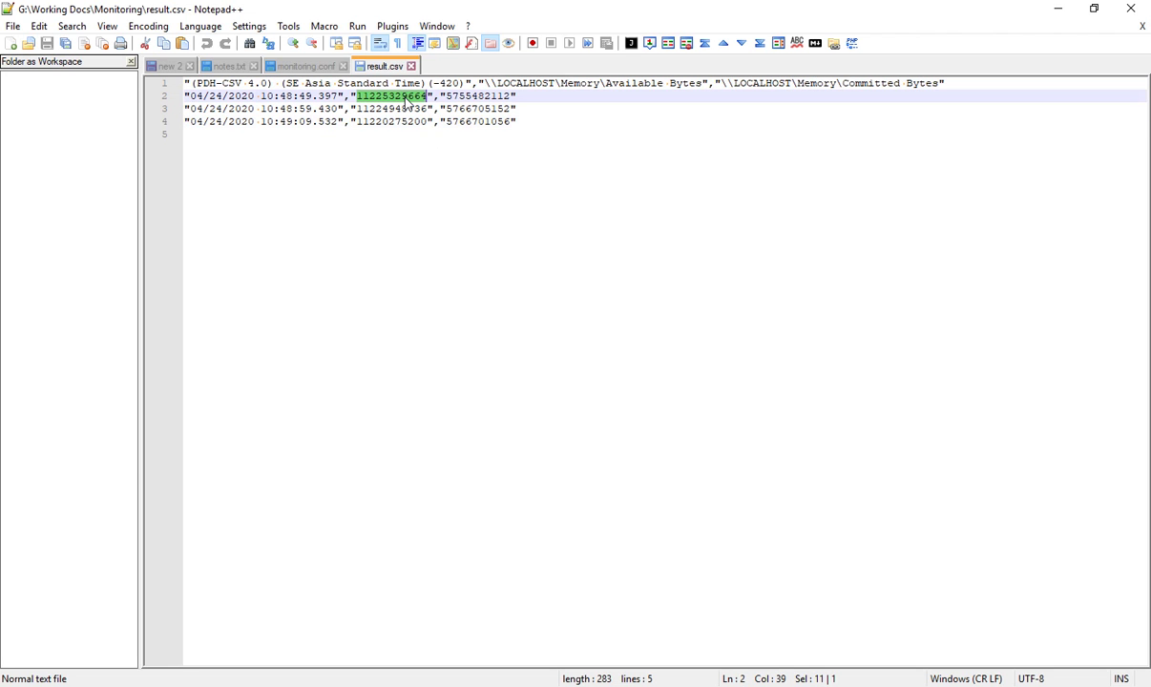
pyautogui.doubleClick(473, 98)
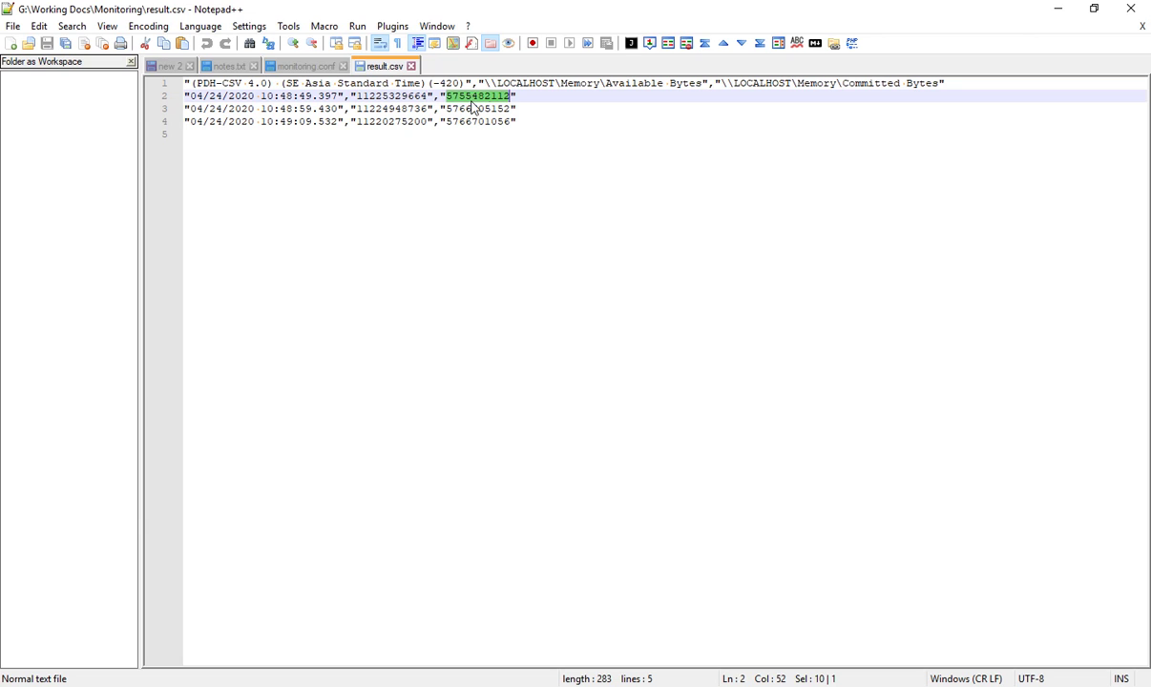
pyautogui.doubleClick(365, 109)
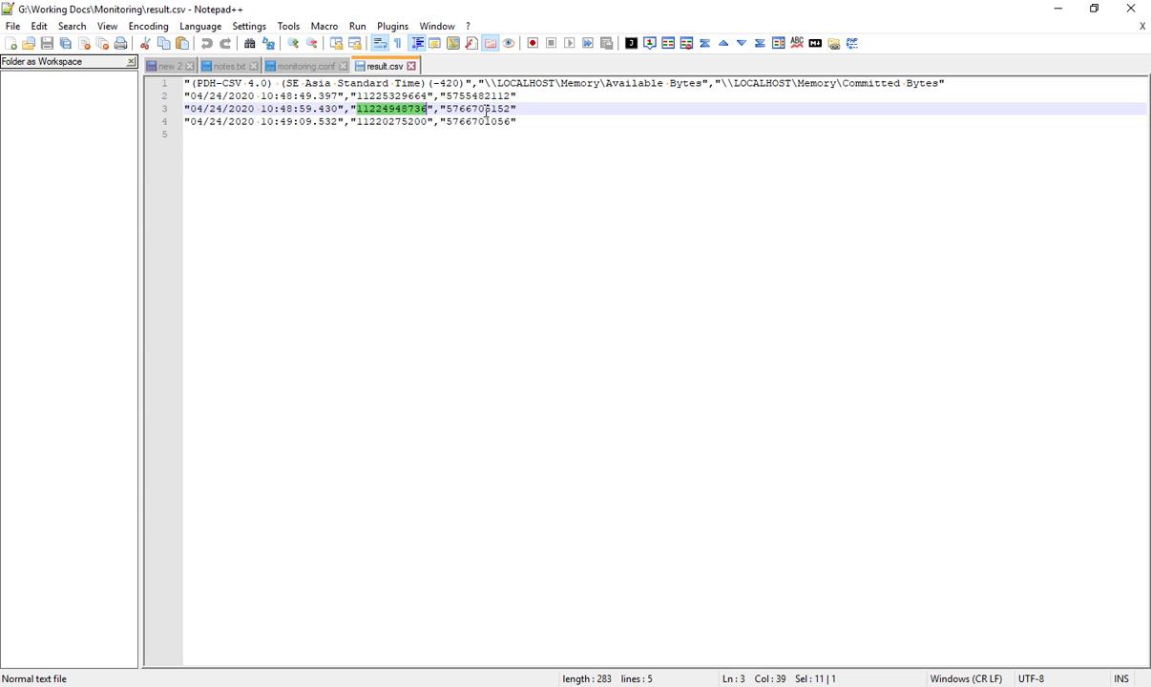
pyautogui.doubleClick(449, 97)
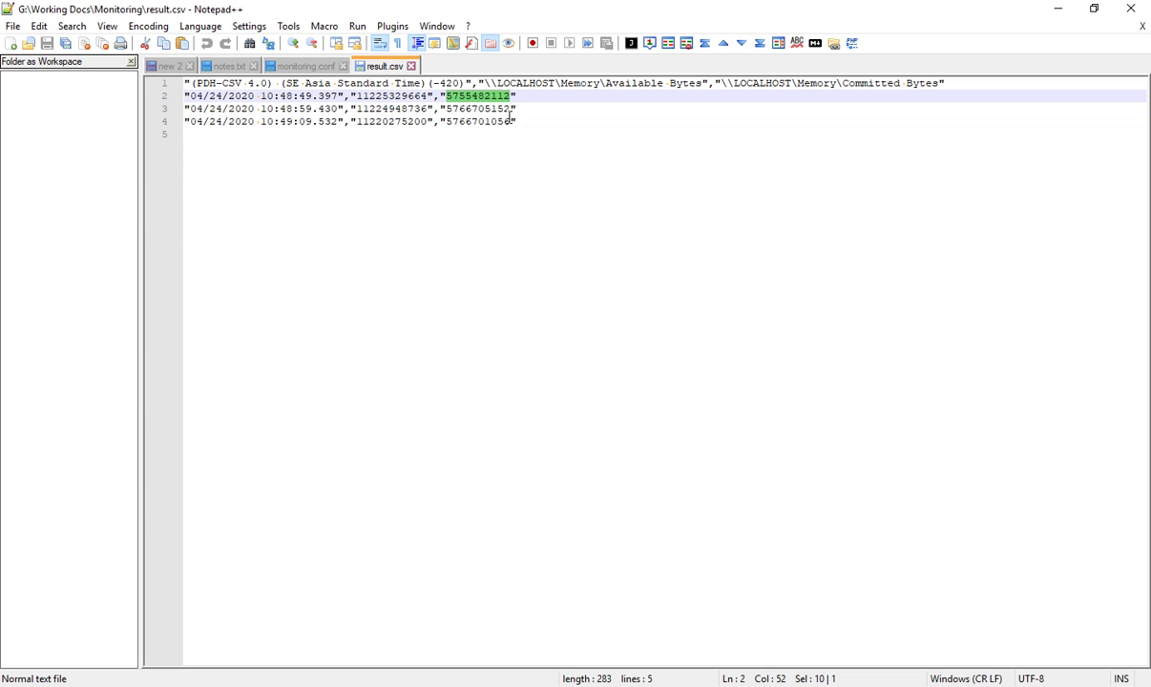
pyautogui.doubleClick(361, 95)
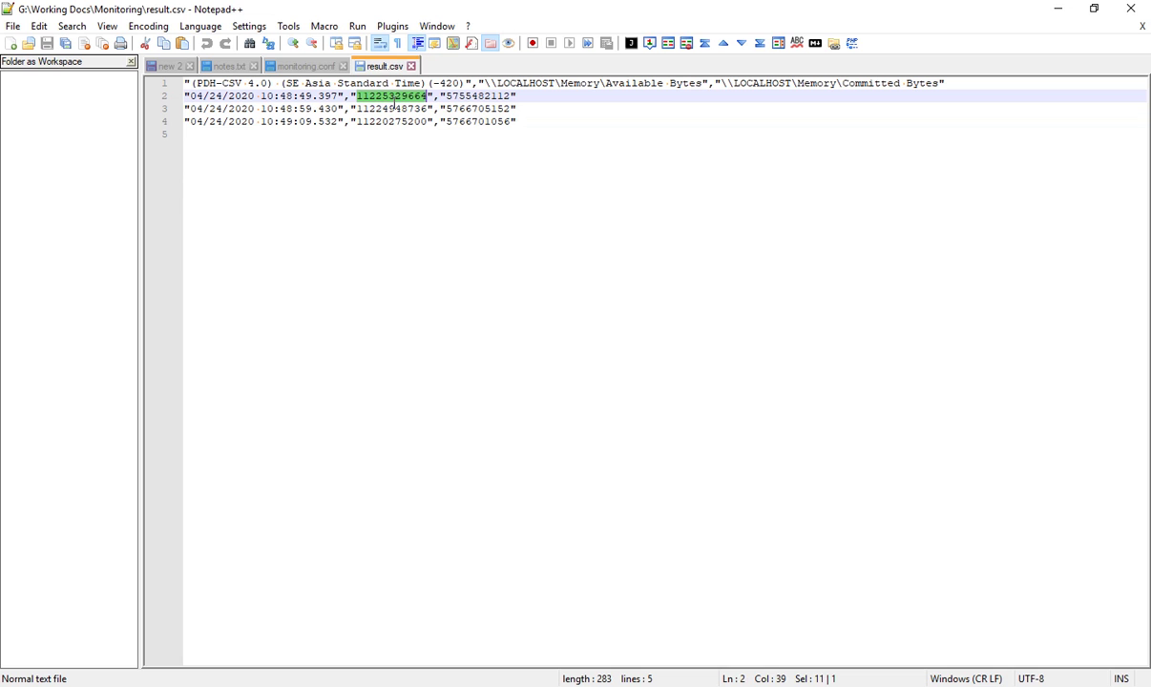
pyautogui.click(541, 160)
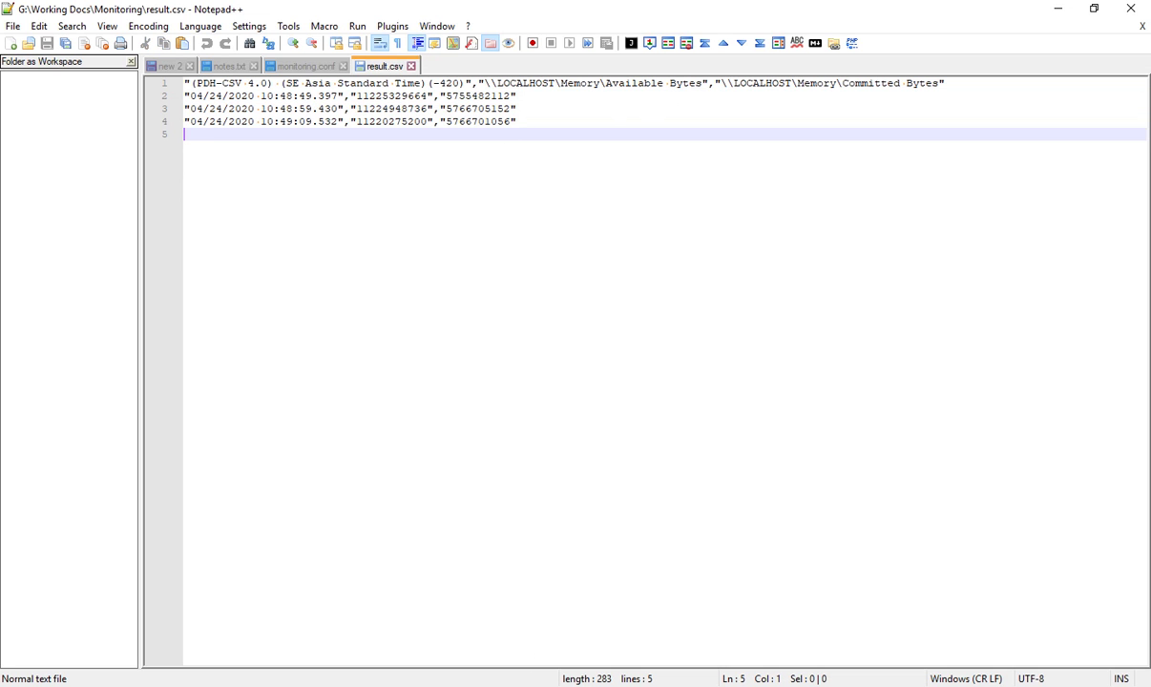
pyautogui.hotkey('alt', 'Tab')
pyautogui.hotkey('ctrl', 'c')
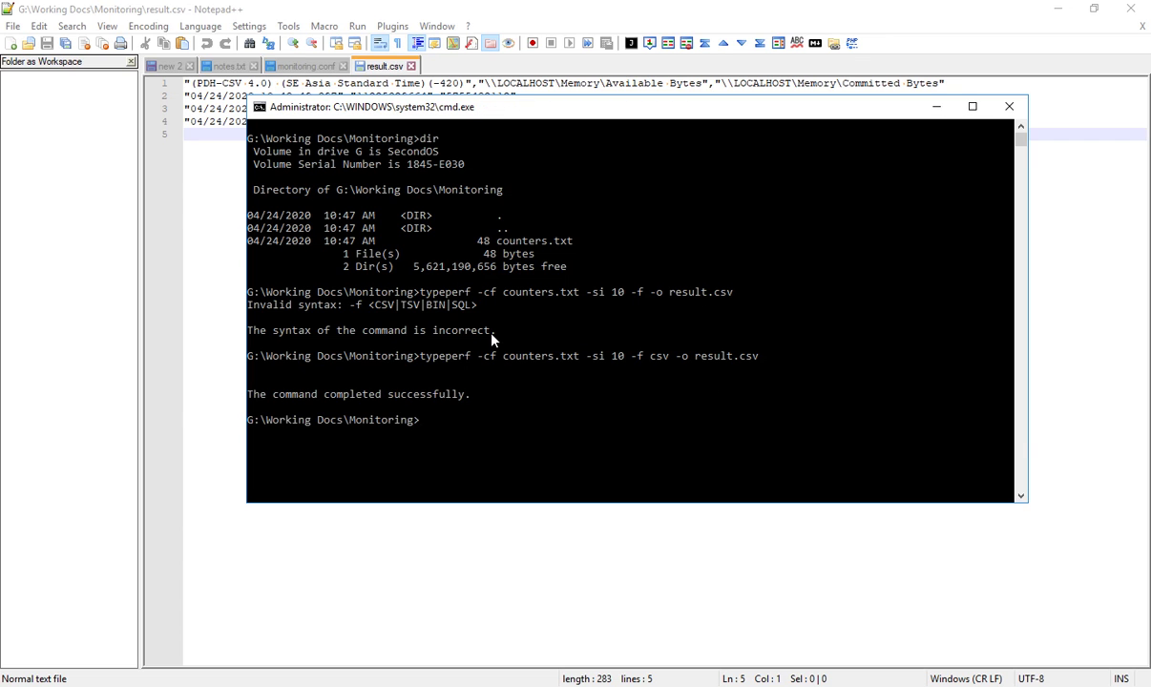
# Step: List the Logstash bin folder contents with ls -l in Git Bash
pyautogui.hotkey('alt', 'Tab')
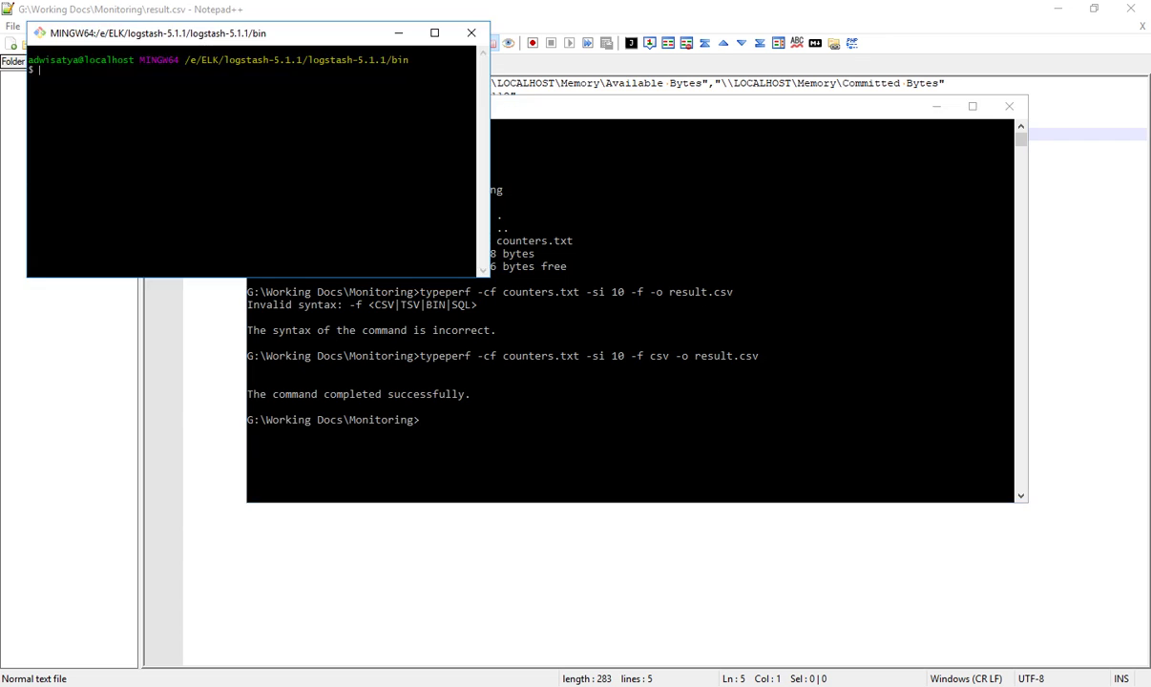
pyautogui.press('Up')
pyautogui.press('Down')
pyautogui.write('logsta')
pyautogui.press('BackSpace')
pyautogui.press('BackSpace')
pyautogui.press('BackSpace')
pyautogui.press('BackSpace')
pyautogui.press('BackSpace')
pyautogui.press('BackSpace')
pyautogui.write('ls -l')
pyautogui.press('Return')
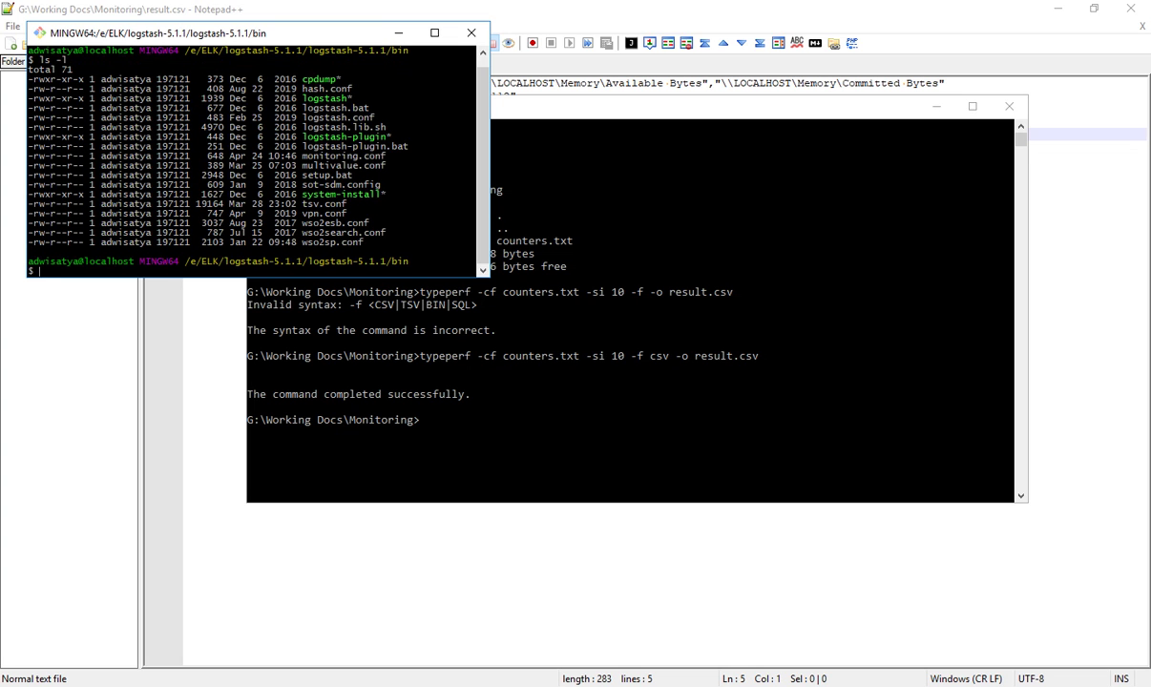
# Step: Run ./logstash -r -f monitoring.conf, completing the file name with Tab
pyautogui.write('./logstash -r -f')
pyautogui.write('monit')
pyautogui.press('Tab')
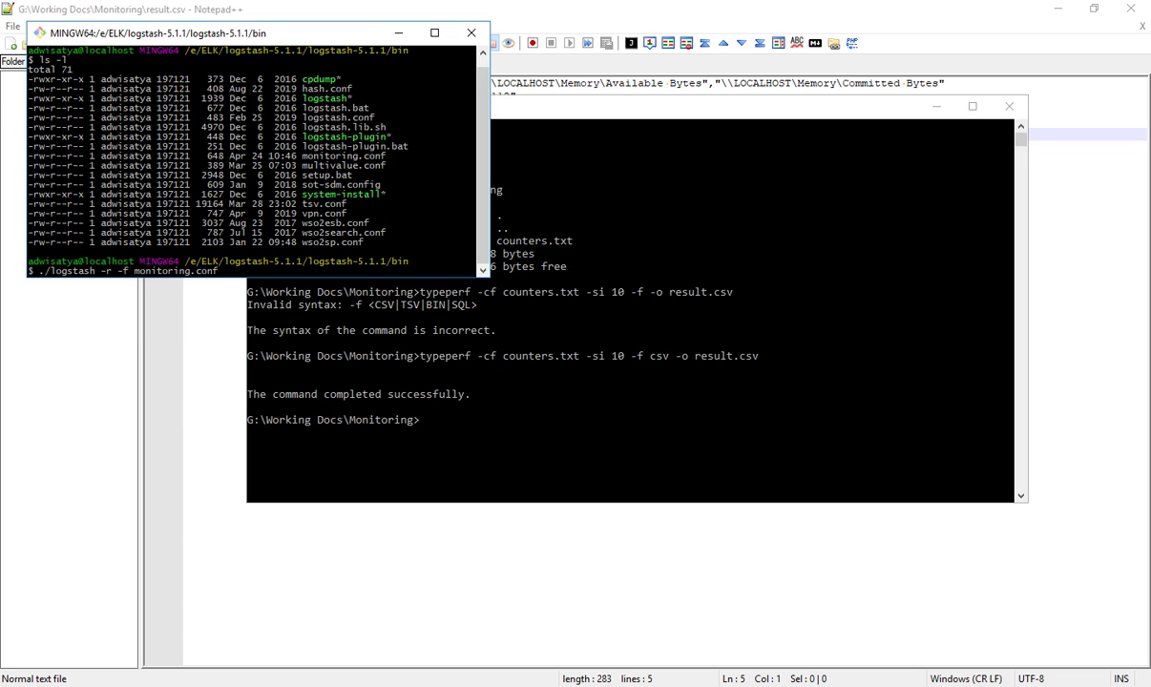
pyautogui.press('Return')
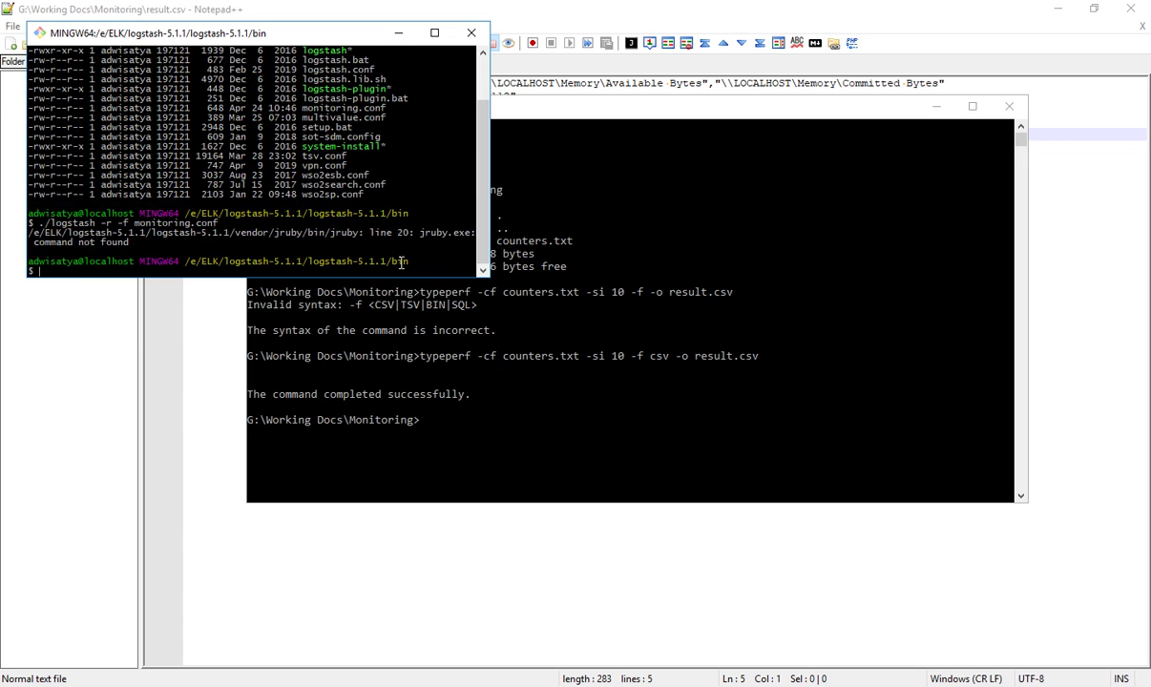
# Step: Close Git Bash, reload result.csv with the new samples, then close it
pyautogui.click(471, 33)
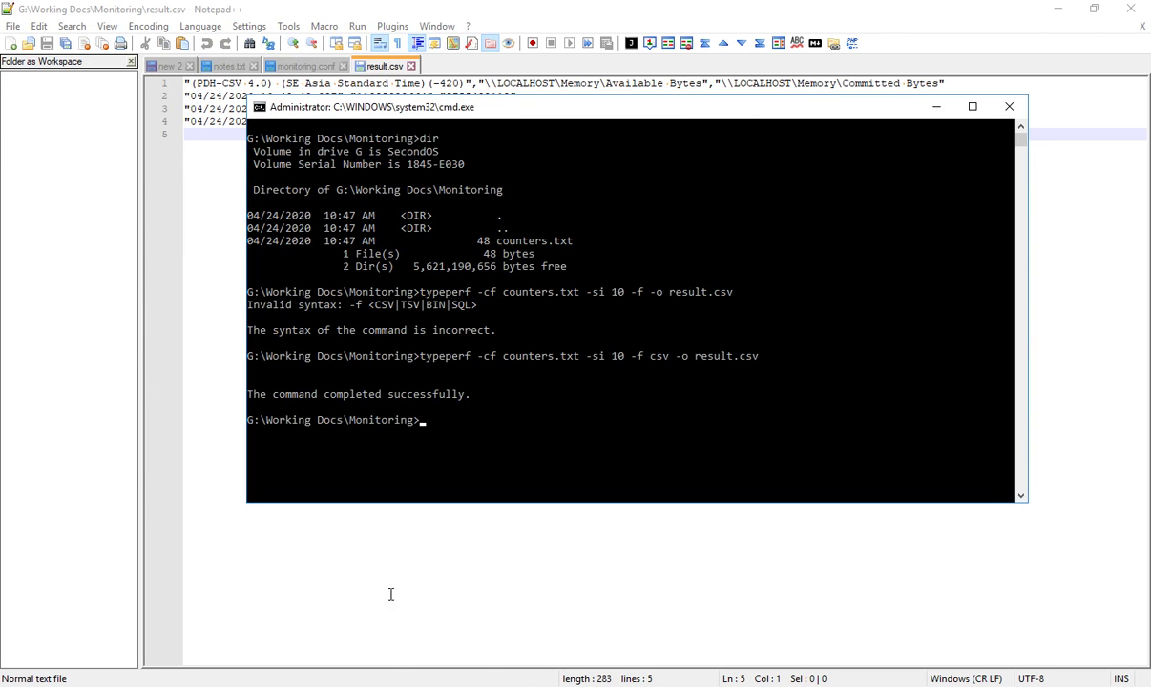
pyautogui.click(375, 548)
pyautogui.click(623, 412)
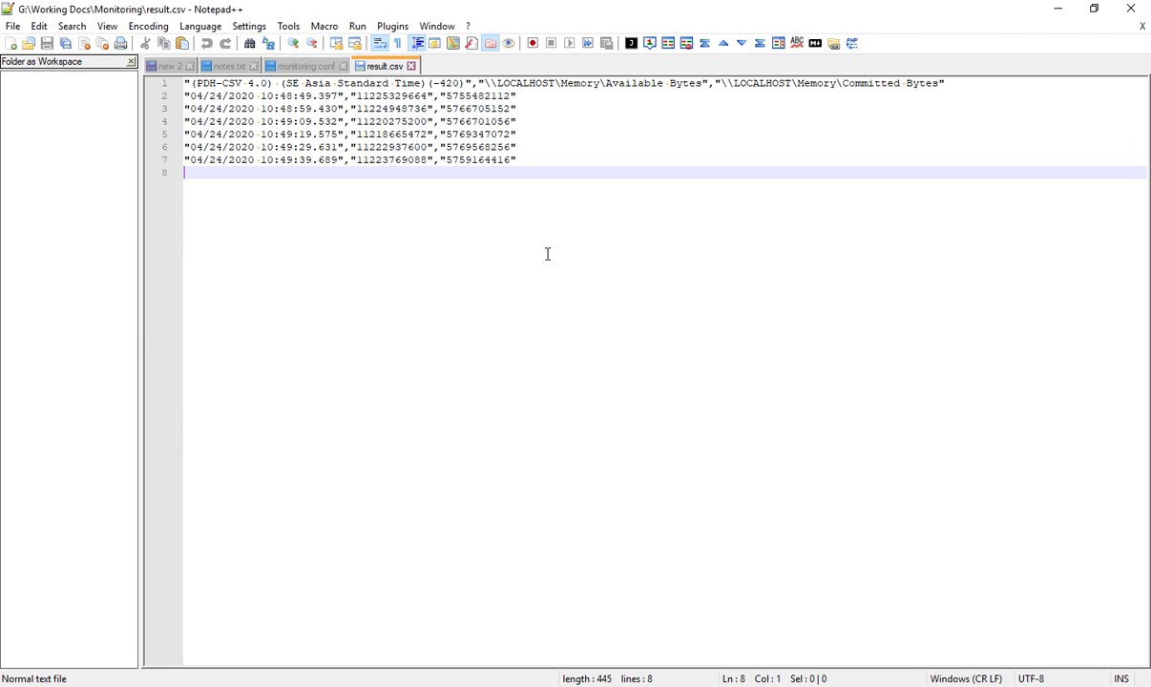
pyautogui.hotkey('ctrl', 'w')
pyautogui.click(421, 236)
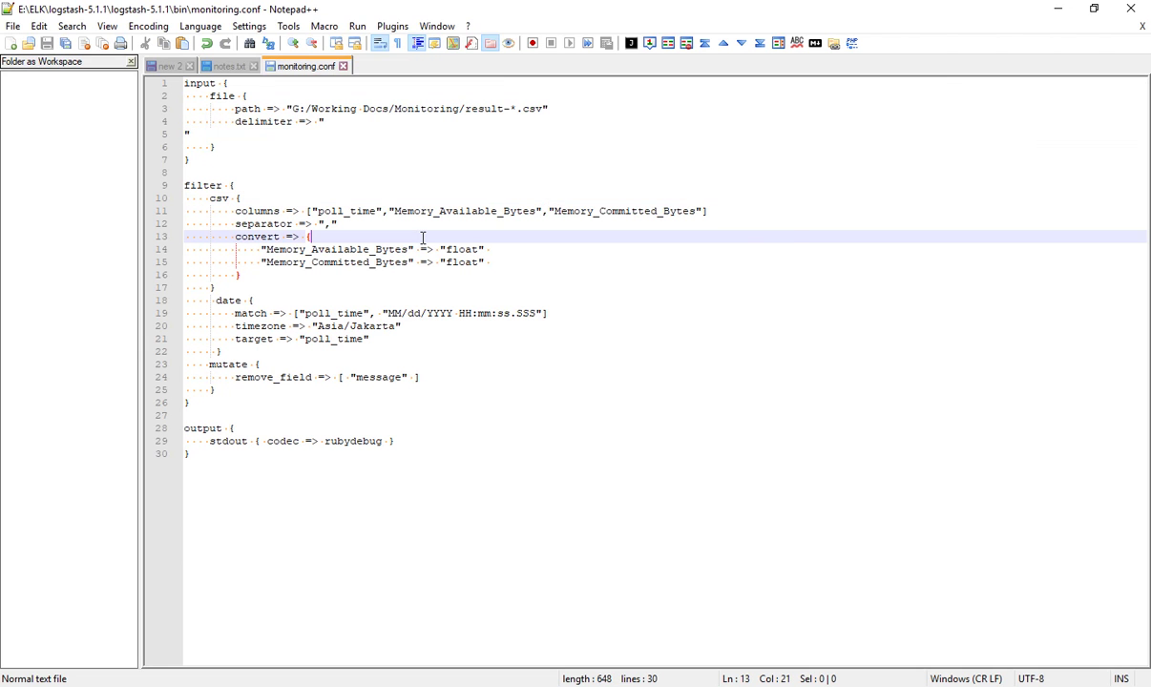
# Step: Browse the bin and logstash-5.1.1 folders' context menus in the Open dialog, then cancel it
pyautogui.hotkey('ctrl', 'o')
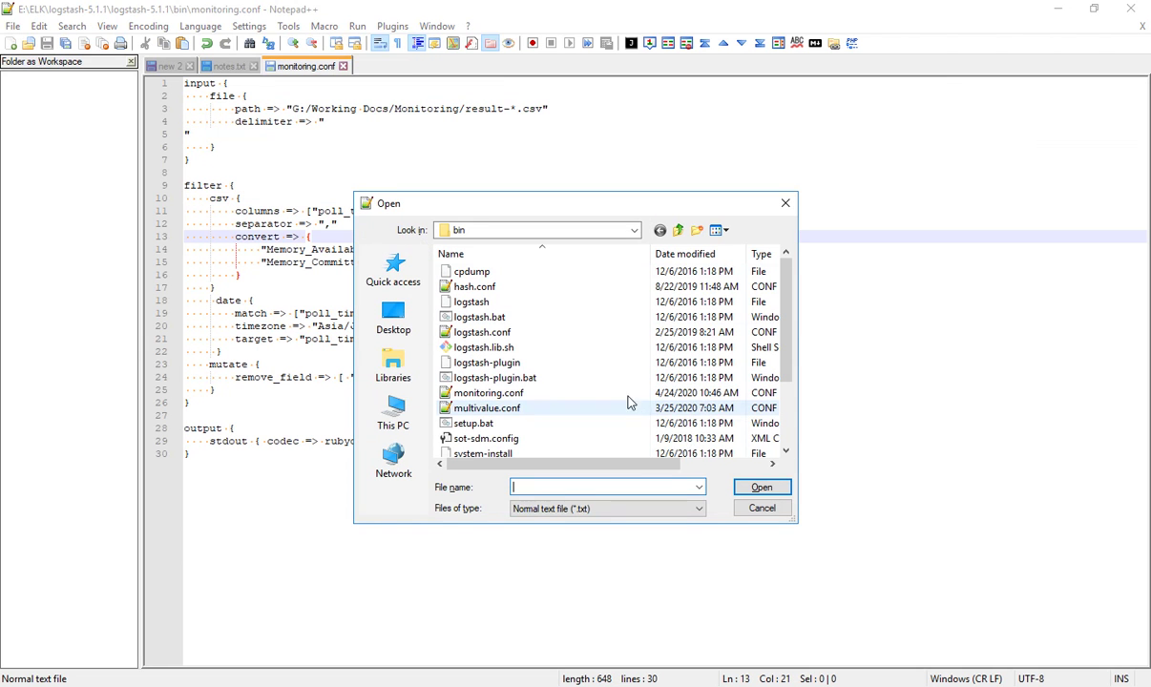
pyautogui.rightClick(621, 362)
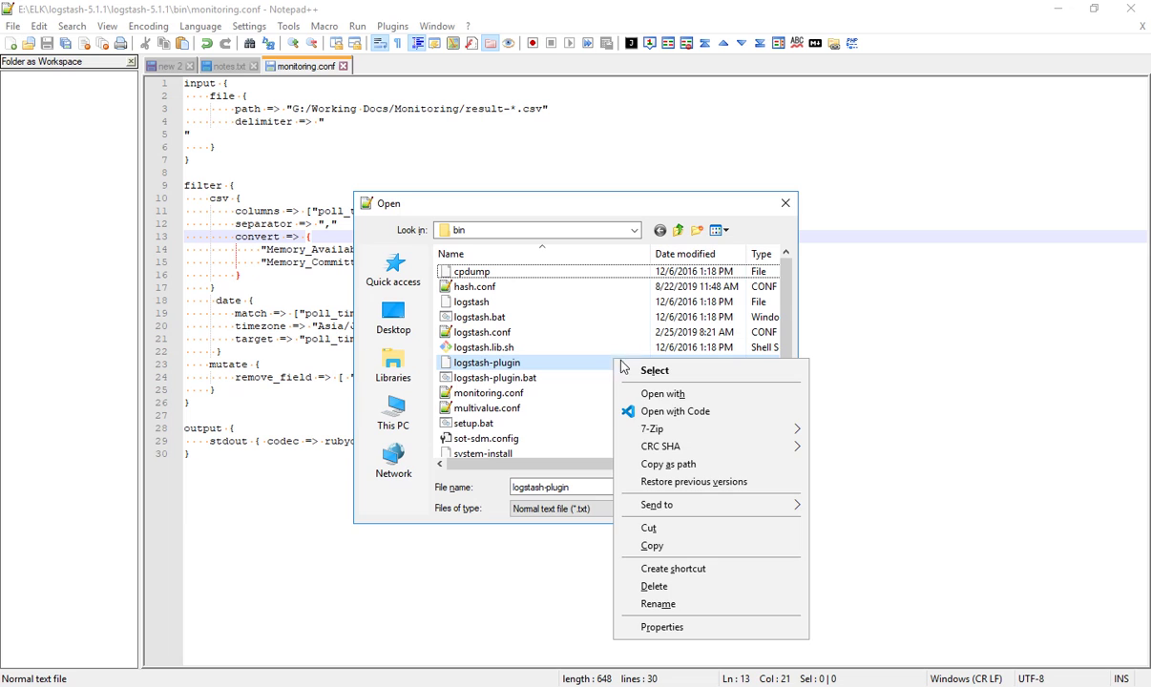
pyautogui.rightClick(574, 424)
pyautogui.click(525, 349)
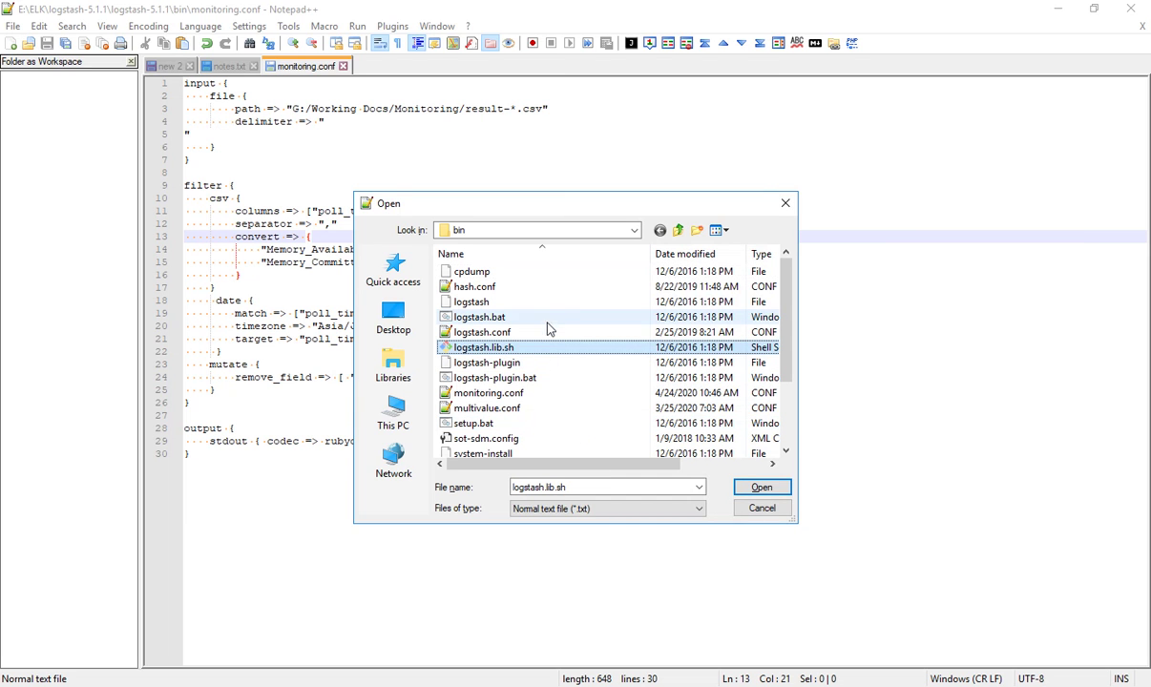
pyautogui.rightClick(637, 281)
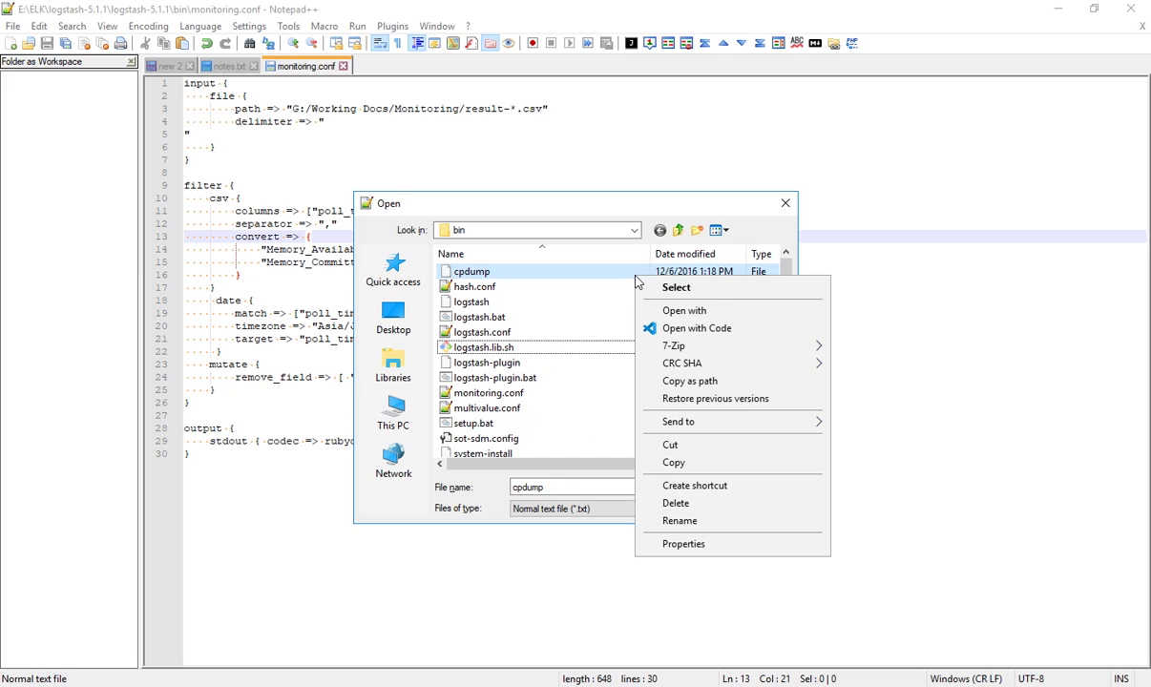
pyautogui.click(597, 344)
pyautogui.click(597, 346)
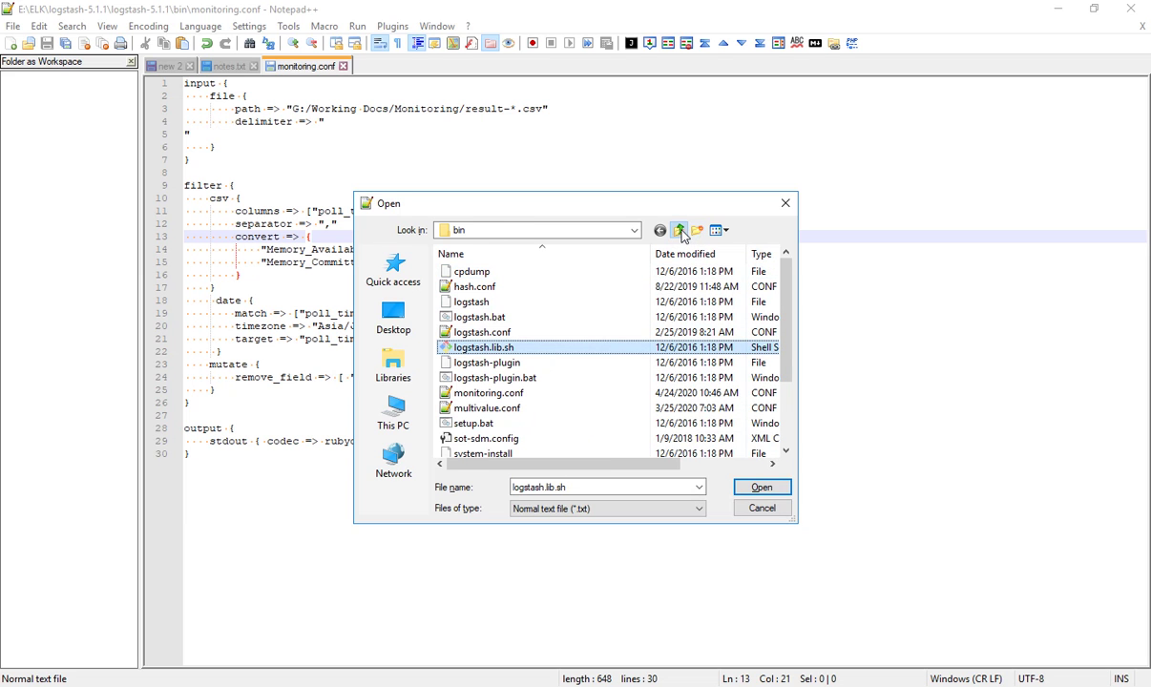
pyautogui.click(680, 231)
pyautogui.scroll(-1, 591, 352)
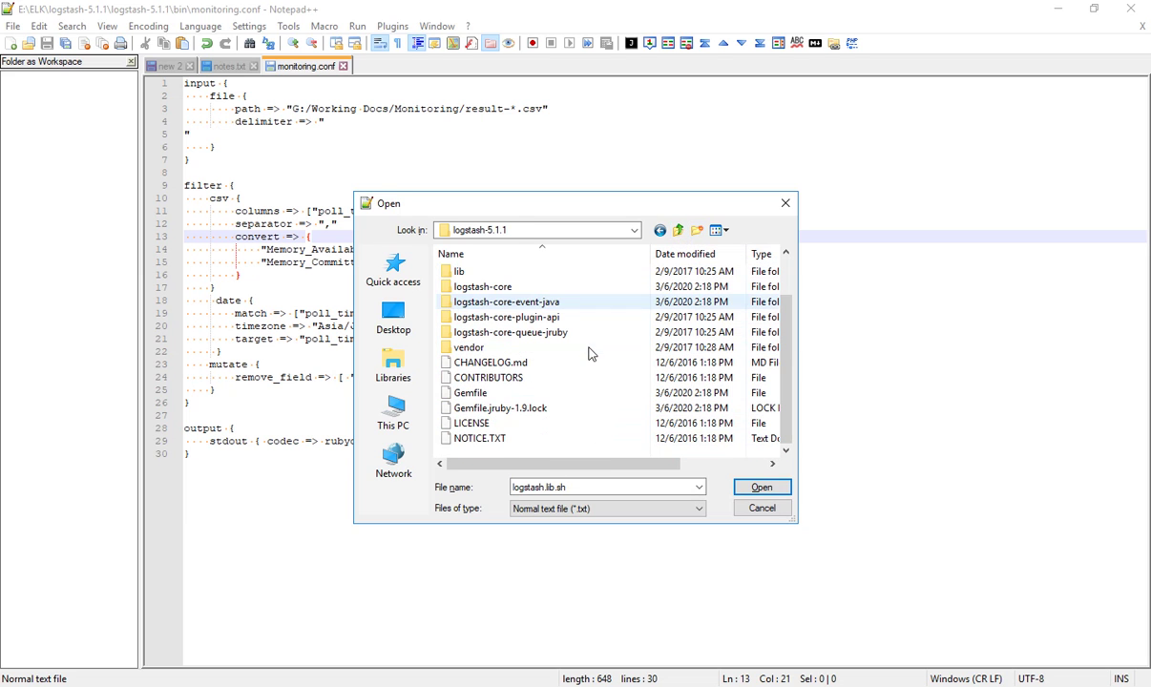
pyautogui.rightClick(588, 442)
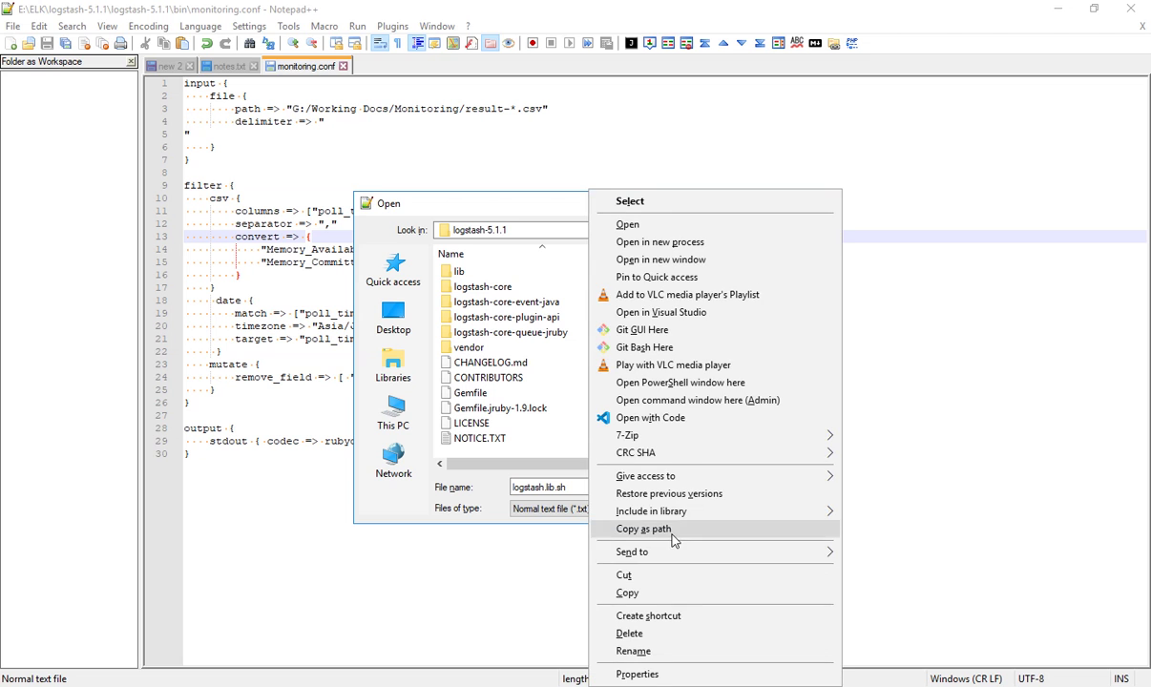
pyautogui.press('Escape')
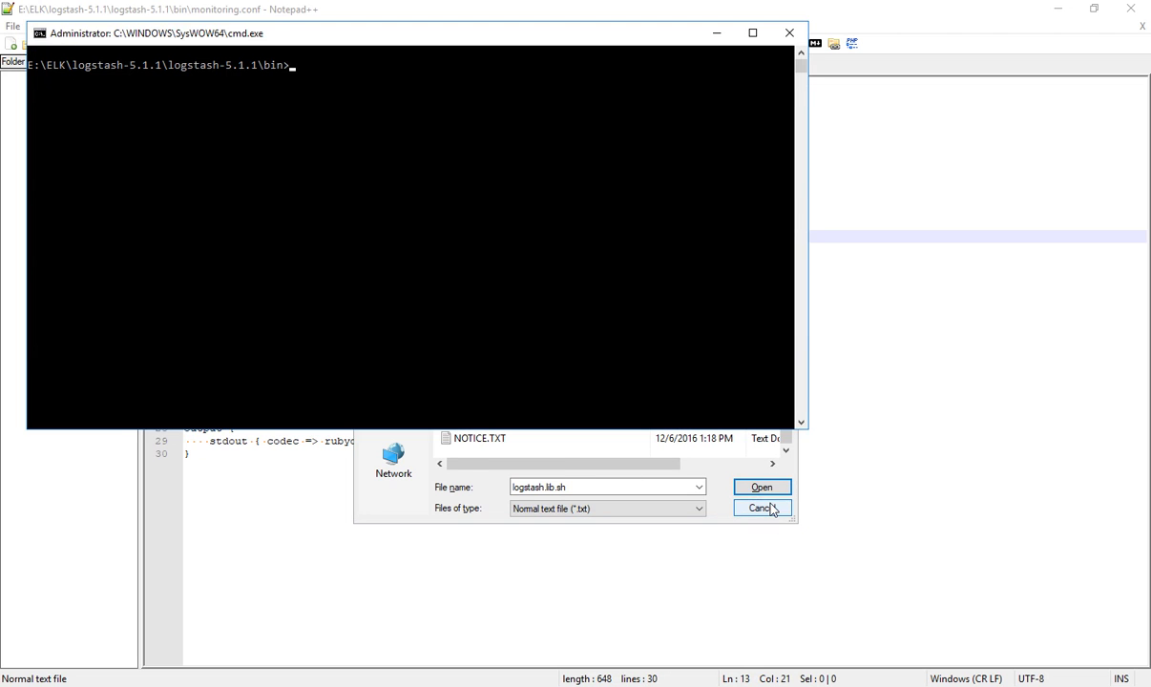
pyautogui.click(768, 508)
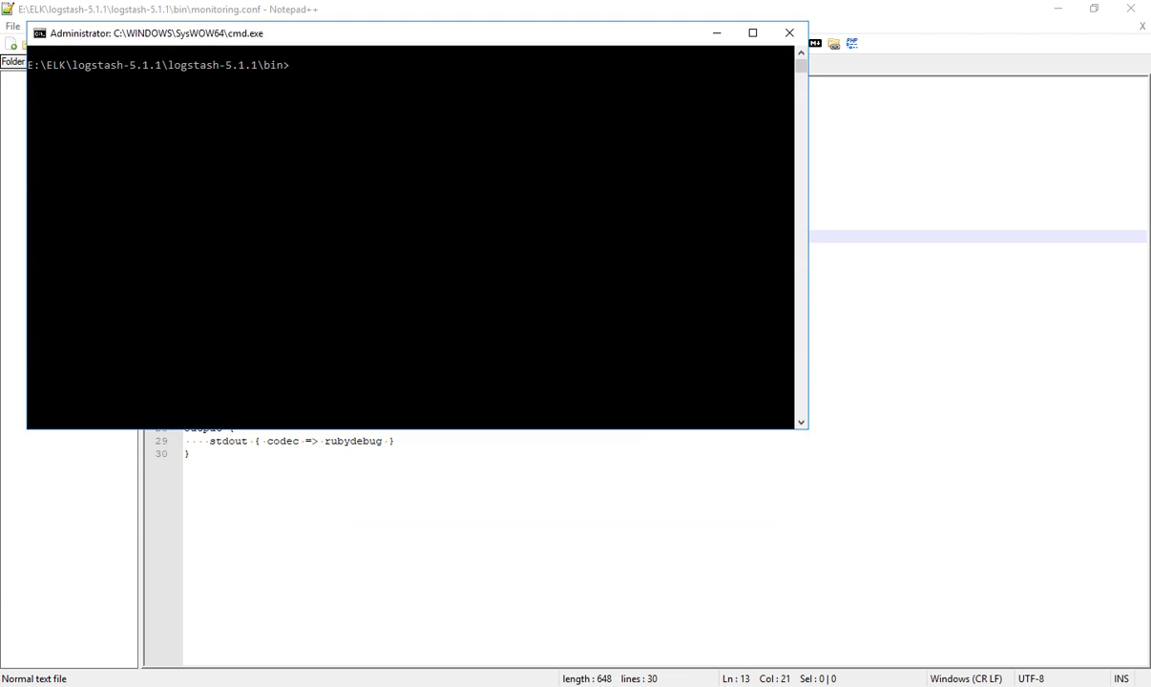
# Step: Launch Logstash from the admin console with logstash.bat -r and the monitoring.conf pipeline
pyautogui.click(638, 421)
pyautogui.press('Escape')
pyautogui.write('logstash.bat -r -f')
pyautogui.write(' monitoring.conf')
pyautogui.press('Return')
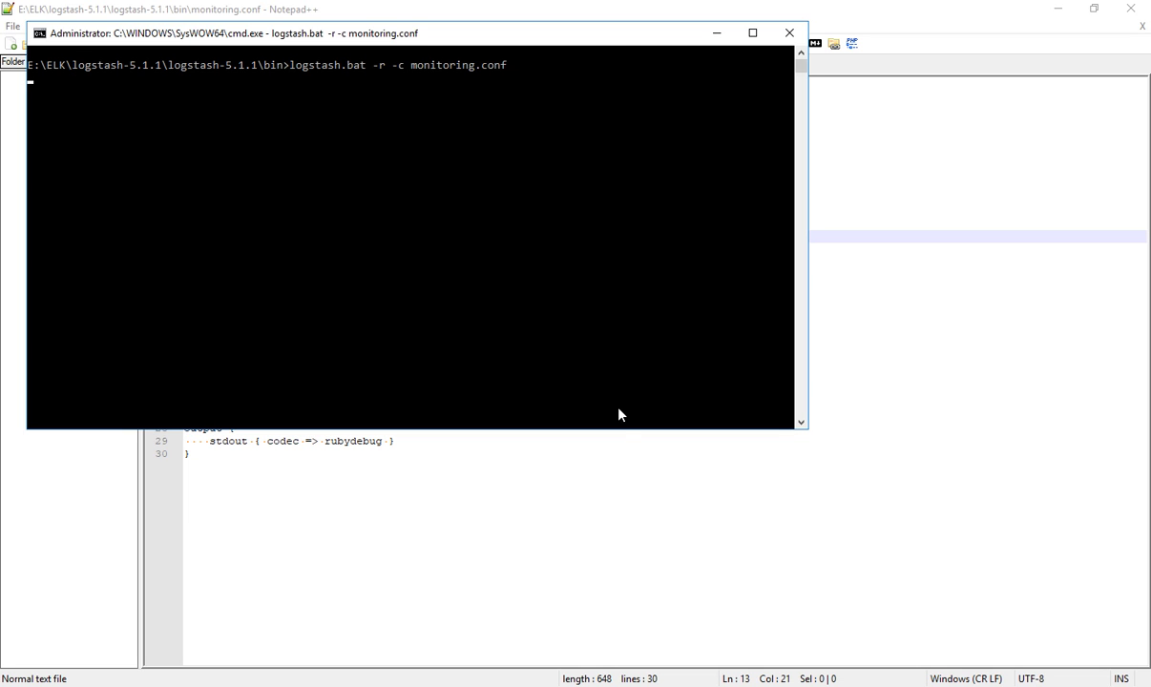
# Step: Check monitoring.conf, then bring the typeperf console back to the front
pyautogui.click(609, 521)
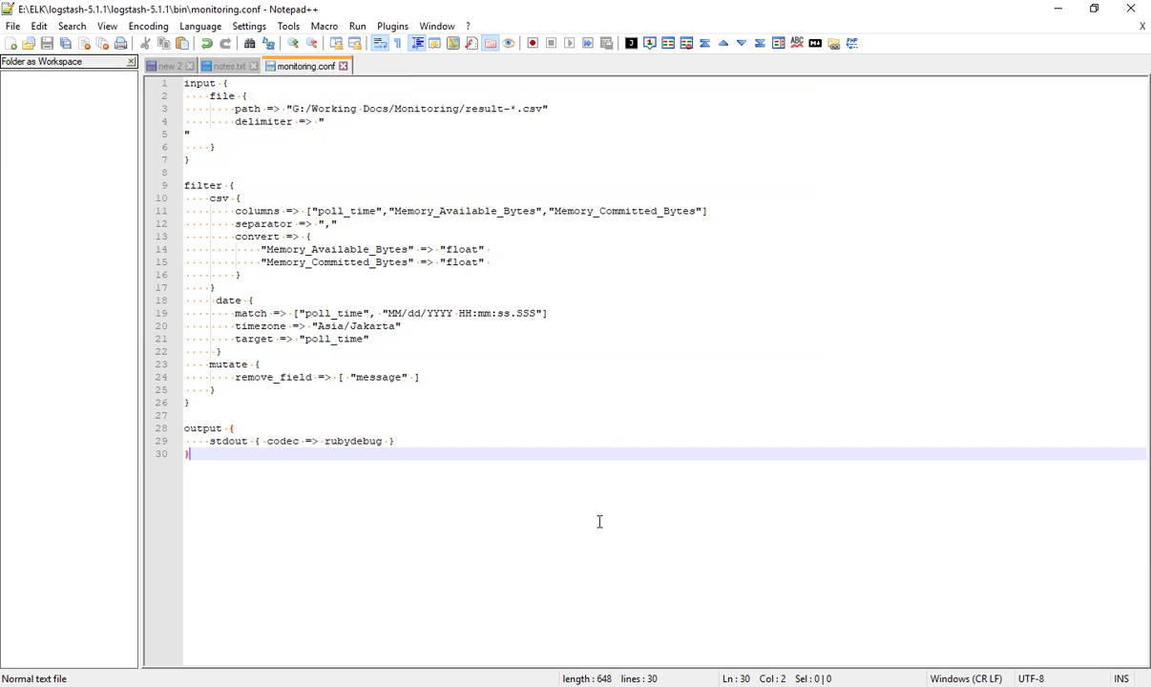
pyautogui.hotkey('alt', 'Tab')
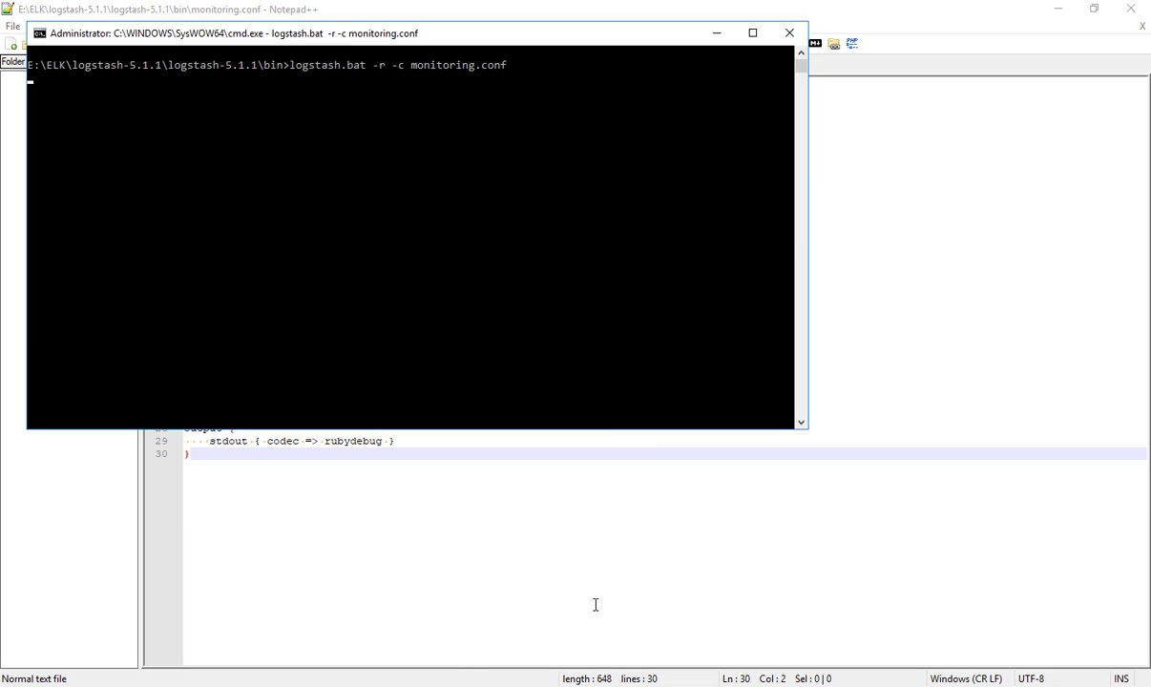
pyautogui.click(479, 683)
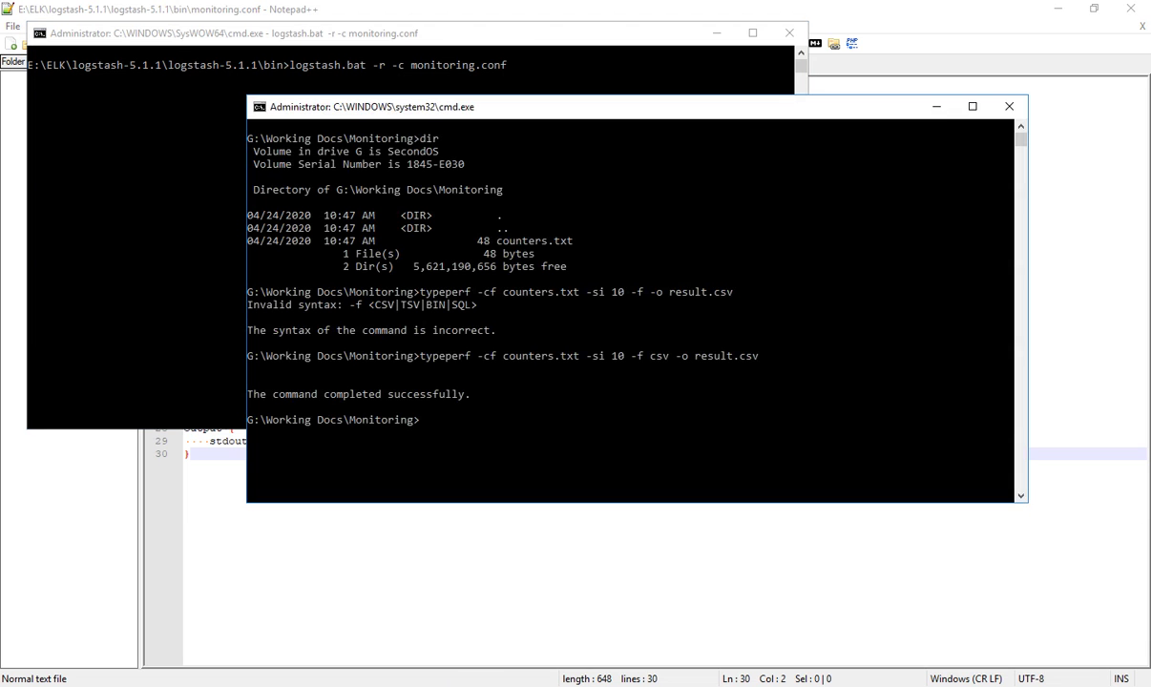
# Step: Recall the previous typeperf command and change its output file to result-localhost.csv
pyautogui.hotkey('alt', 'Tab')
pyautogui.click(605, 266)
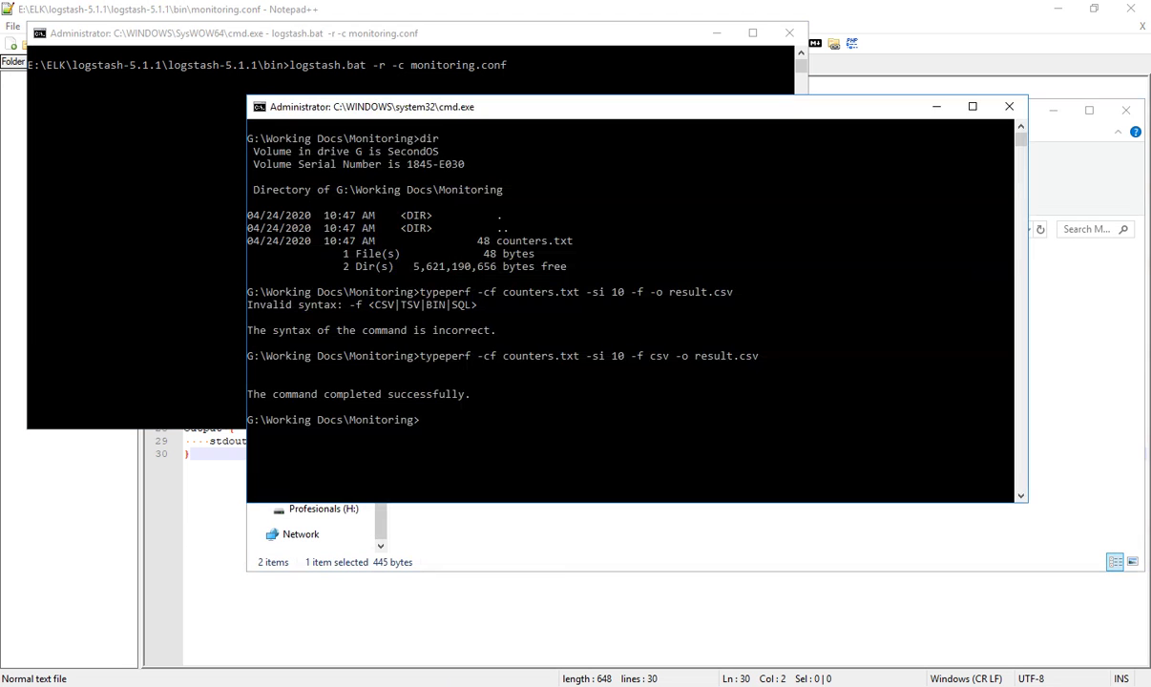
pyautogui.moveTo(659, 115); pyautogui.dragTo(1019, 129)
pyautogui.press('Up')
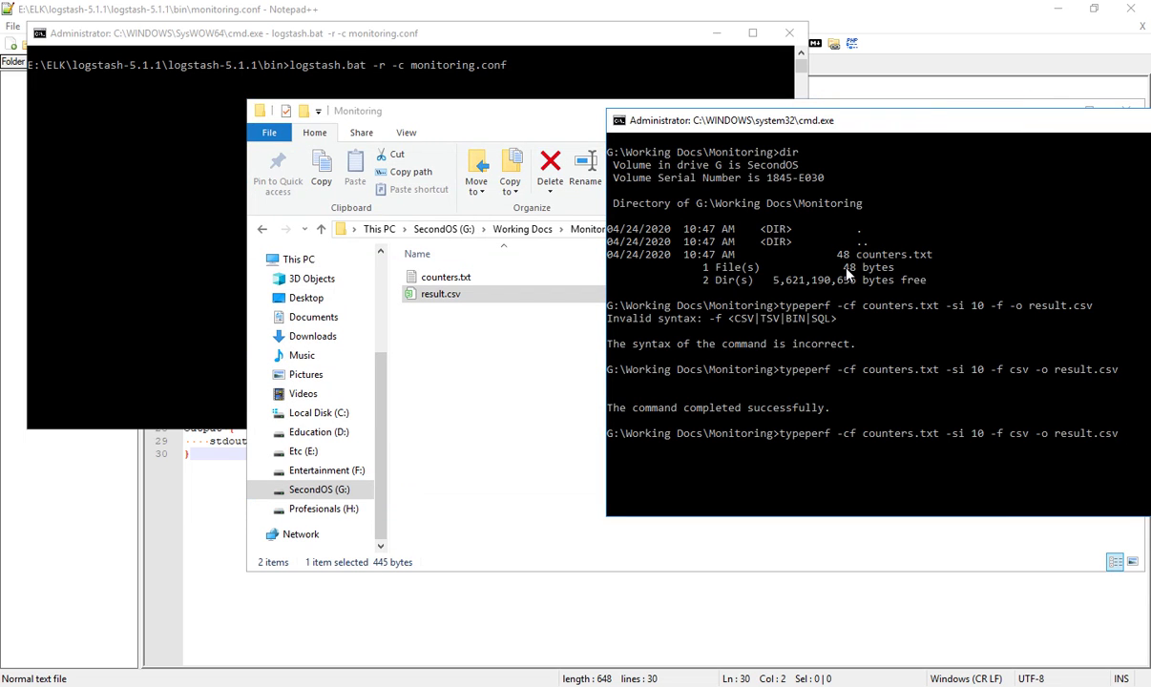
pyautogui.press('Left')
pyautogui.press('Left')
pyautogui.press('Left')
pyautogui.press('Left')
pyautogui.write('-')
pyautogui.write('kl')
pyautogui.write('calhost')
pyautogui.moveTo(874, 122); pyautogui.dragTo(649, 185)
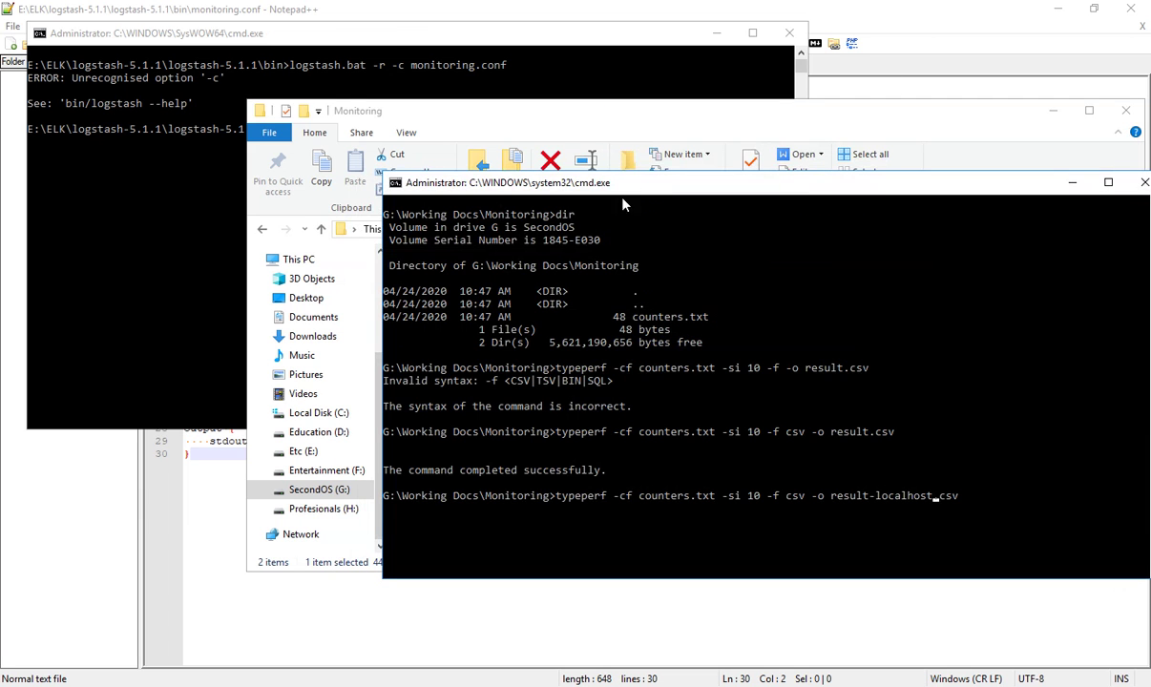
# Step: Rerun Logstash with the -c option replaced by -f: logstash.bat -r -f monitoring.conf
pyautogui.click(200, 217)
pyautogui.press('Up')
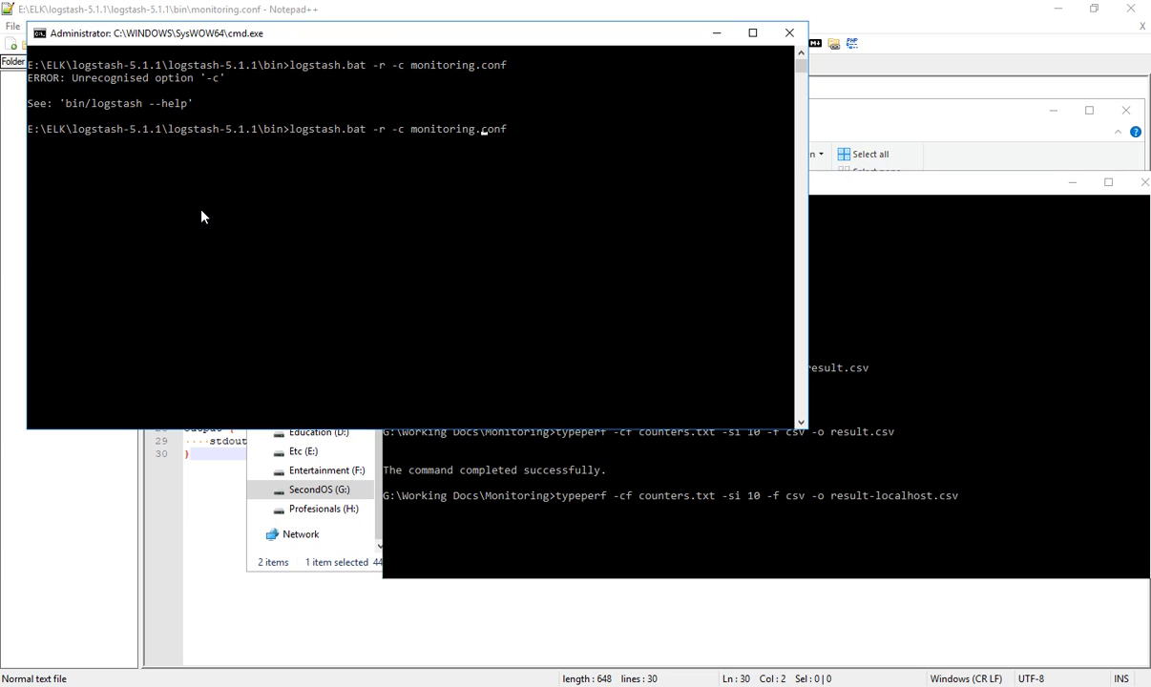
pyautogui.press('Left')
pyautogui.press('Left')
pyautogui.press('Left')
pyautogui.press('Left')
pyautogui.press('Left')
pyautogui.press('Left')
pyautogui.press('Left')
pyautogui.press('Left')
pyautogui.press('BackSpace')
pyautogui.write('f')
pyautogui.press('Return')
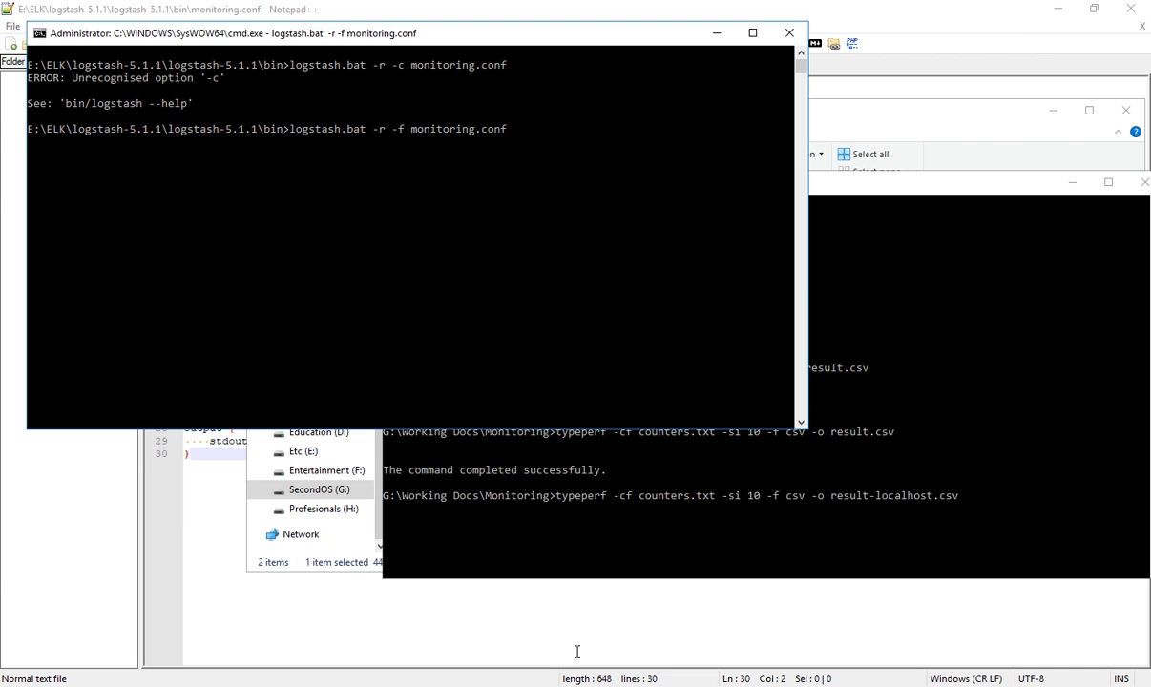
pyautogui.click(689, 542)
pyautogui.hotkey('alt', 'Tab')
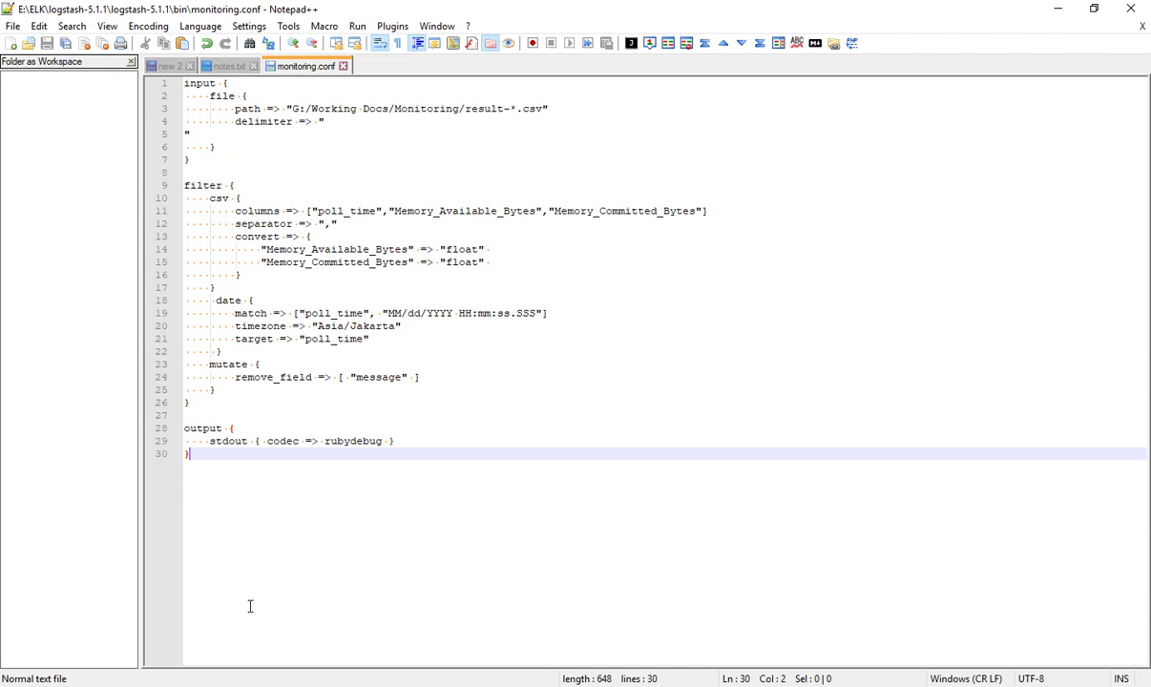
# Step: Run the typeperf command that writes memory counters into result-localhost.csv
pyautogui.hotkey('alt', 'Tab')
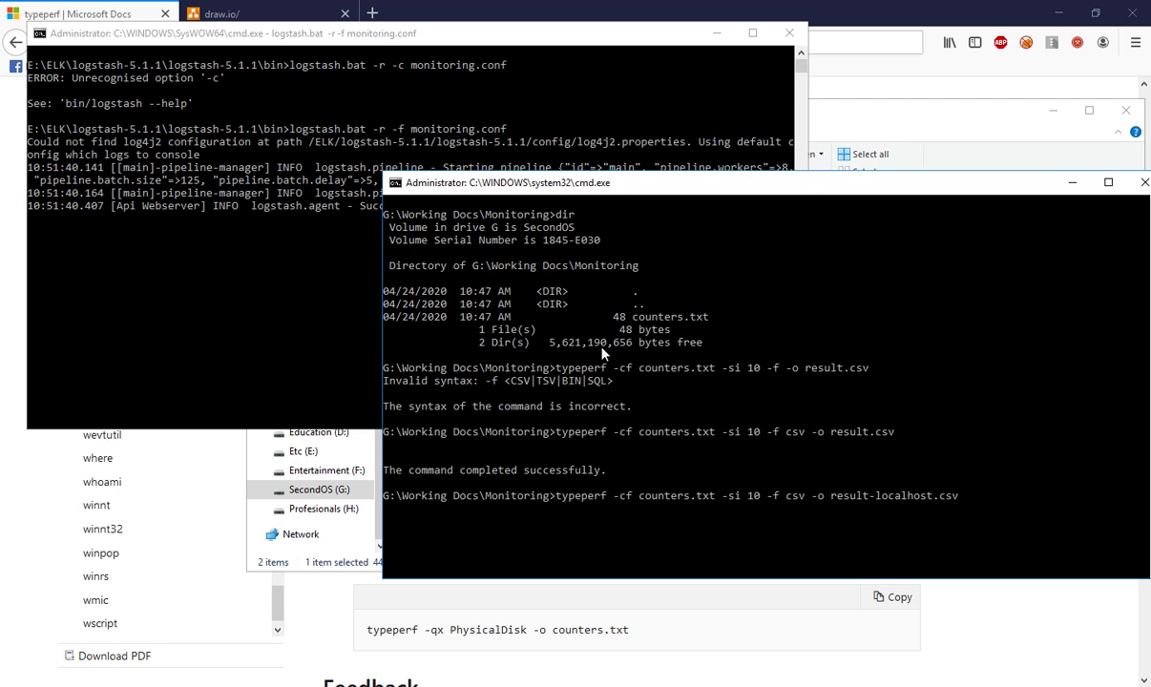
pyautogui.click(192, 288)
pyautogui.click(908, 263)
pyautogui.press('Return')
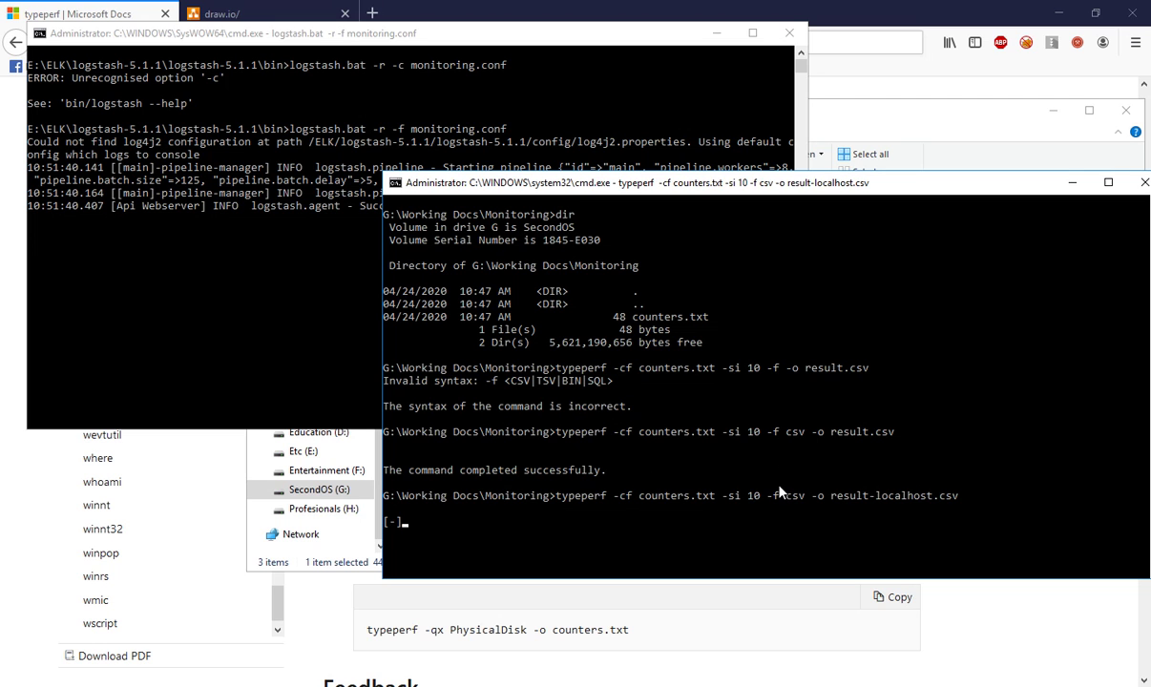
# Step: Confirm result-localhost.csv exists in the Monitoring folder and watch Logstash print parsed memory events
pyautogui.hotkey('alt', 'Tab')
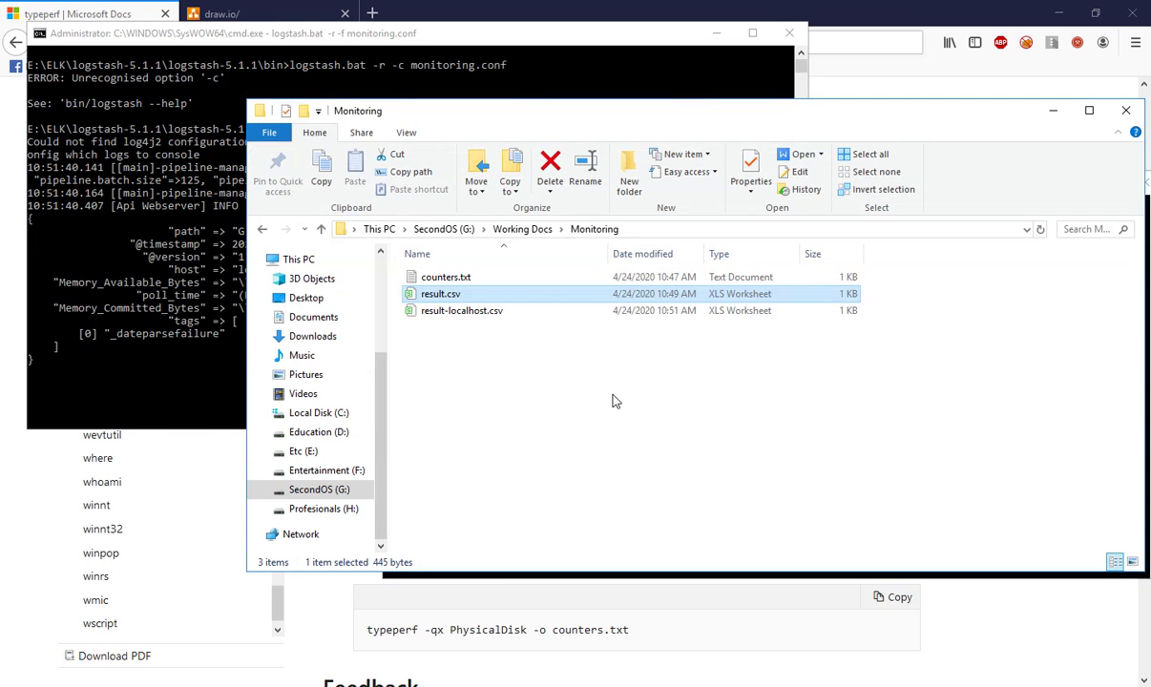
pyautogui.click(512, 311)
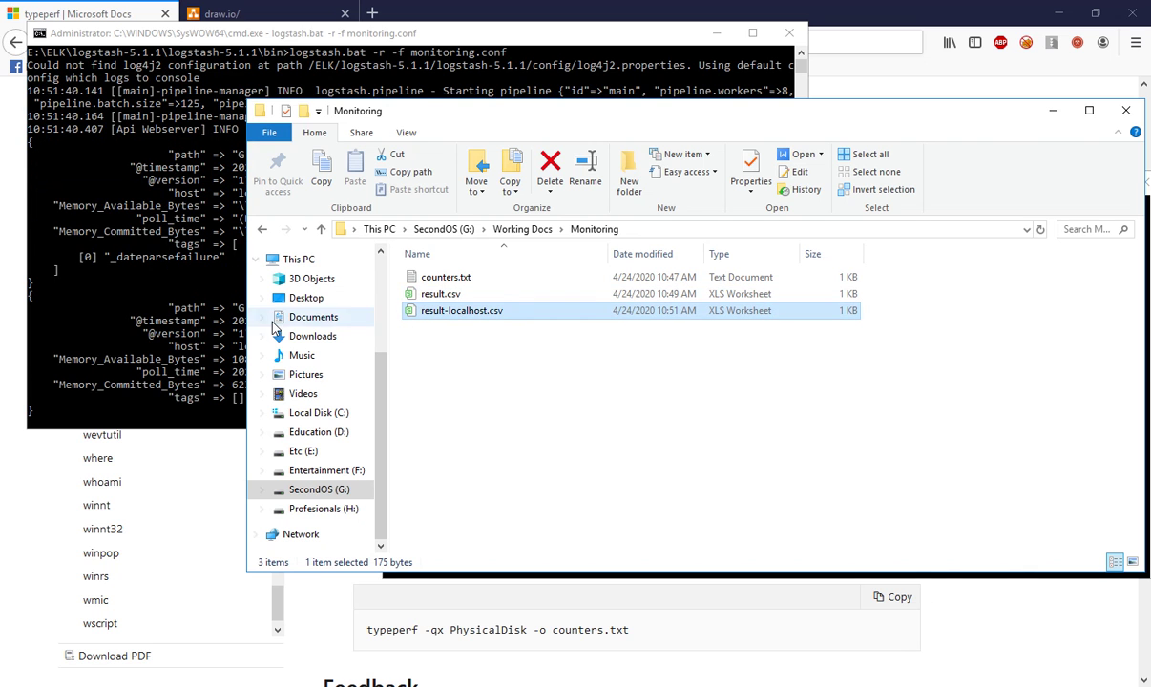
pyautogui.moveTo(502, 110); pyautogui.dragTo(785, 70)
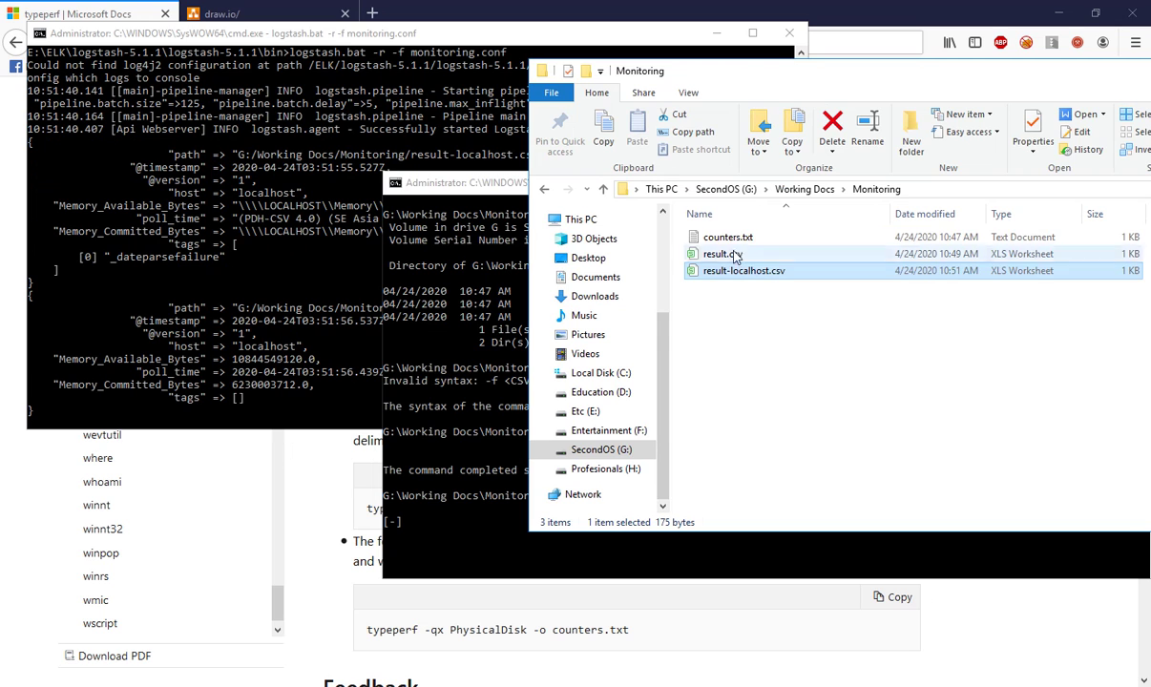
pyautogui.click(282, 274)
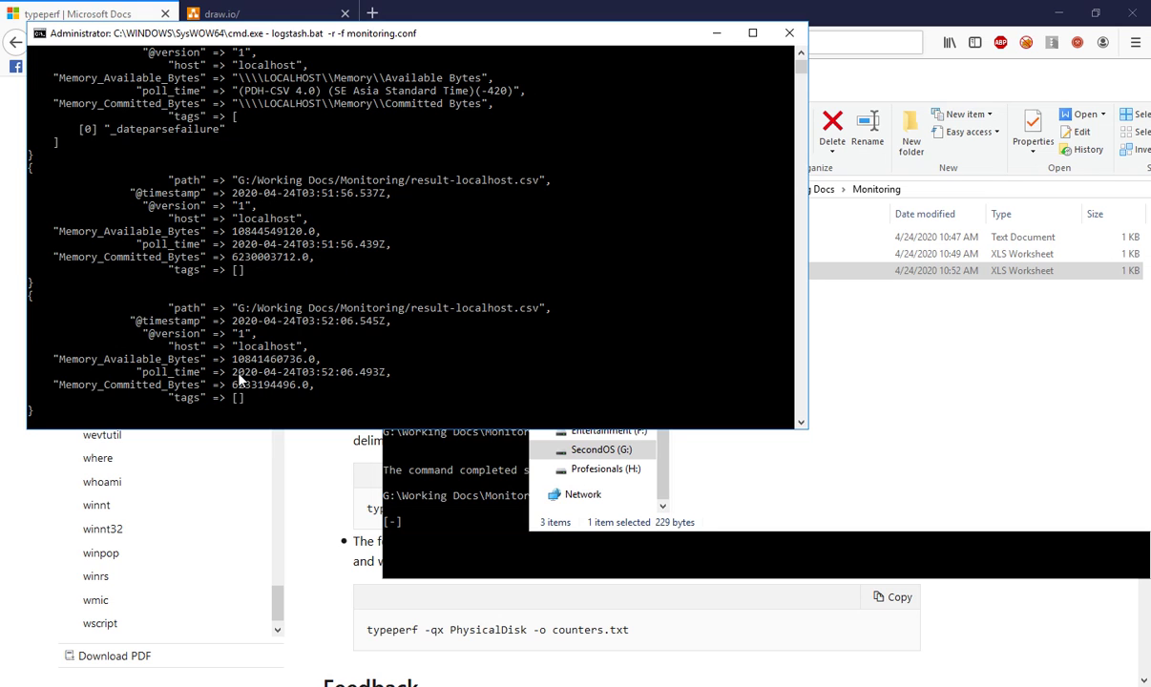
pyautogui.rightClick(690, 685)
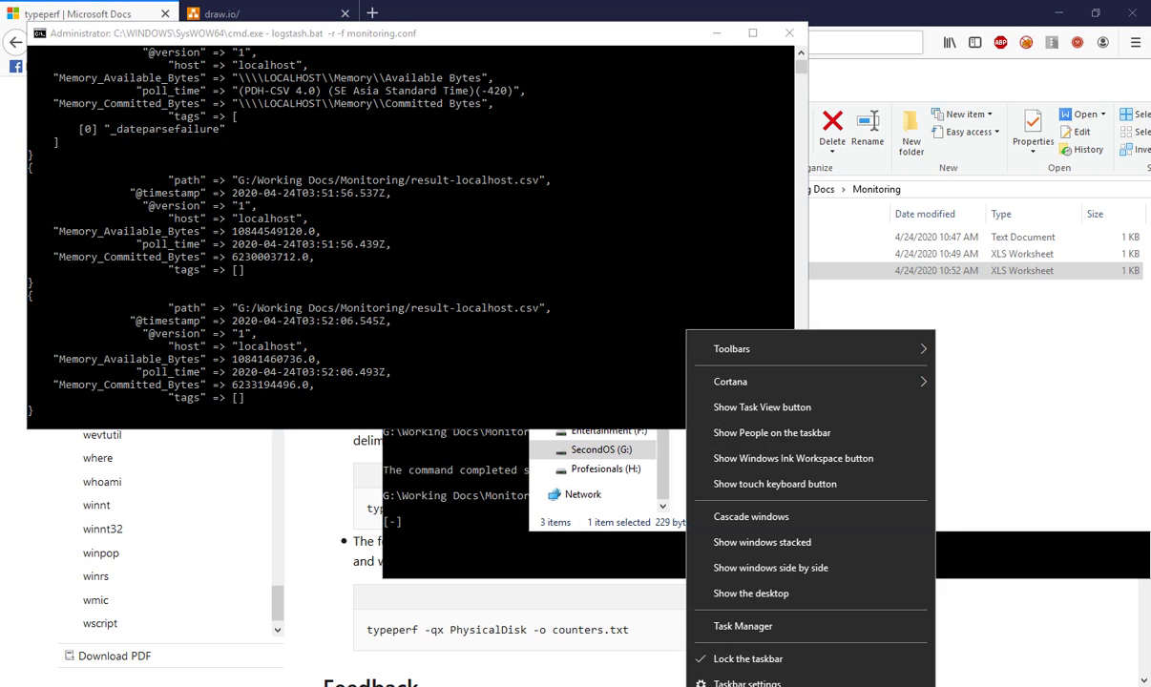
pyautogui.click(806, 630)
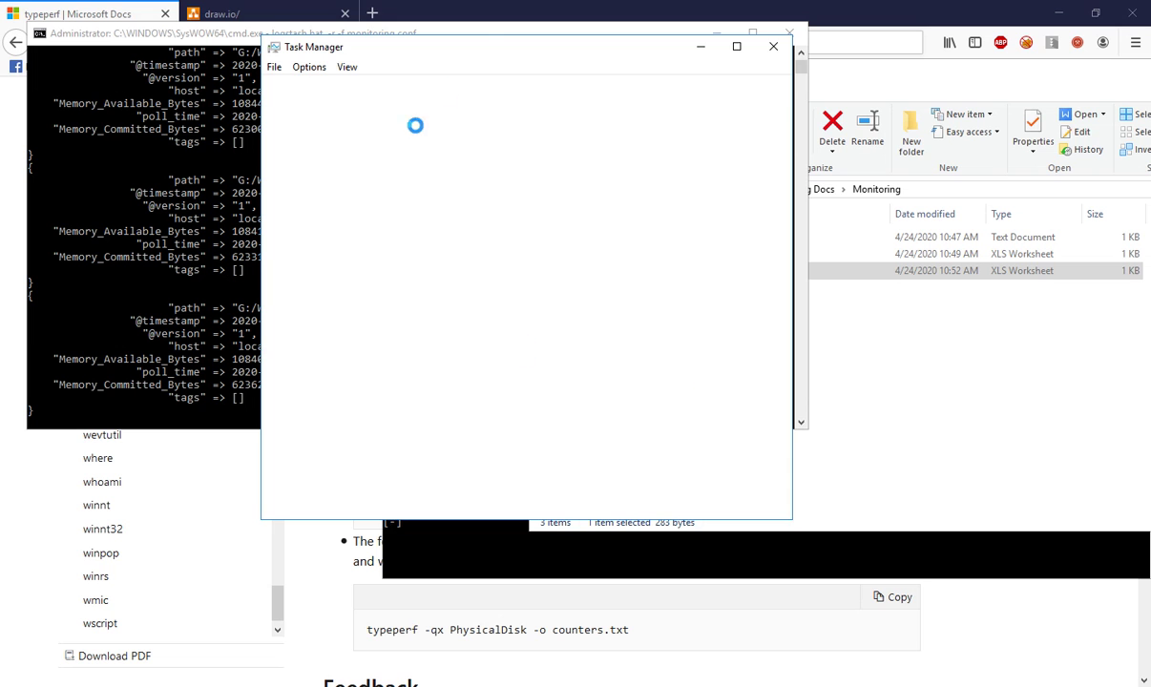
pyautogui.moveTo(432, 52); pyautogui.dragTo(616, 71)
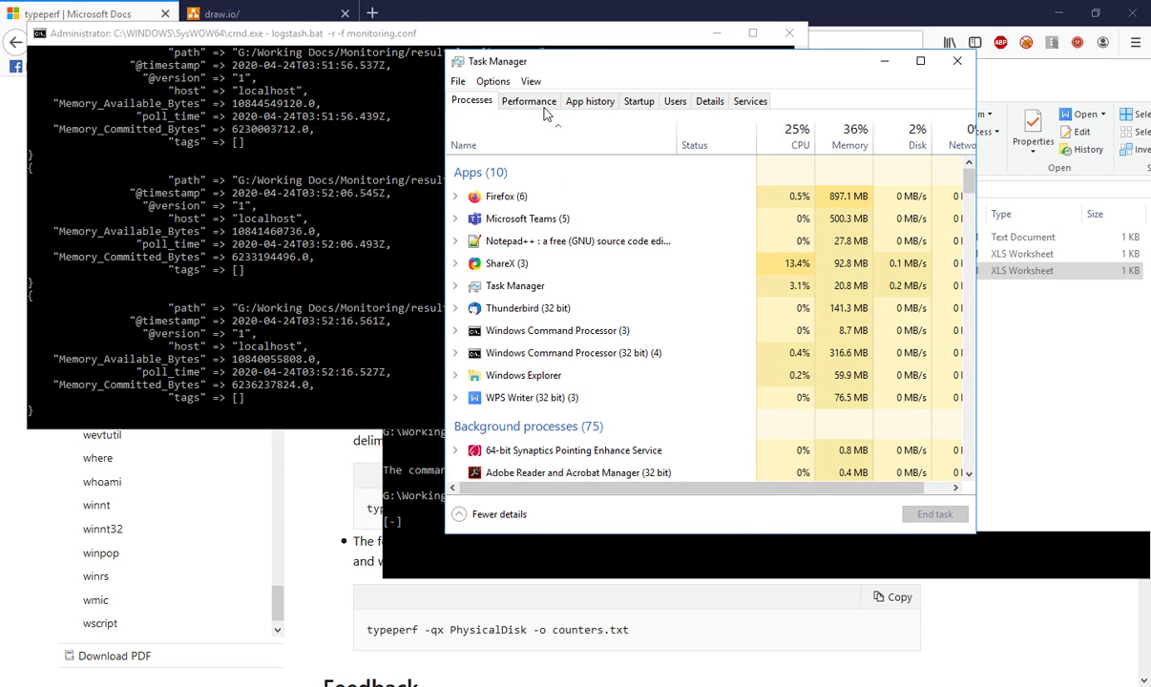
pyautogui.click(528, 101)
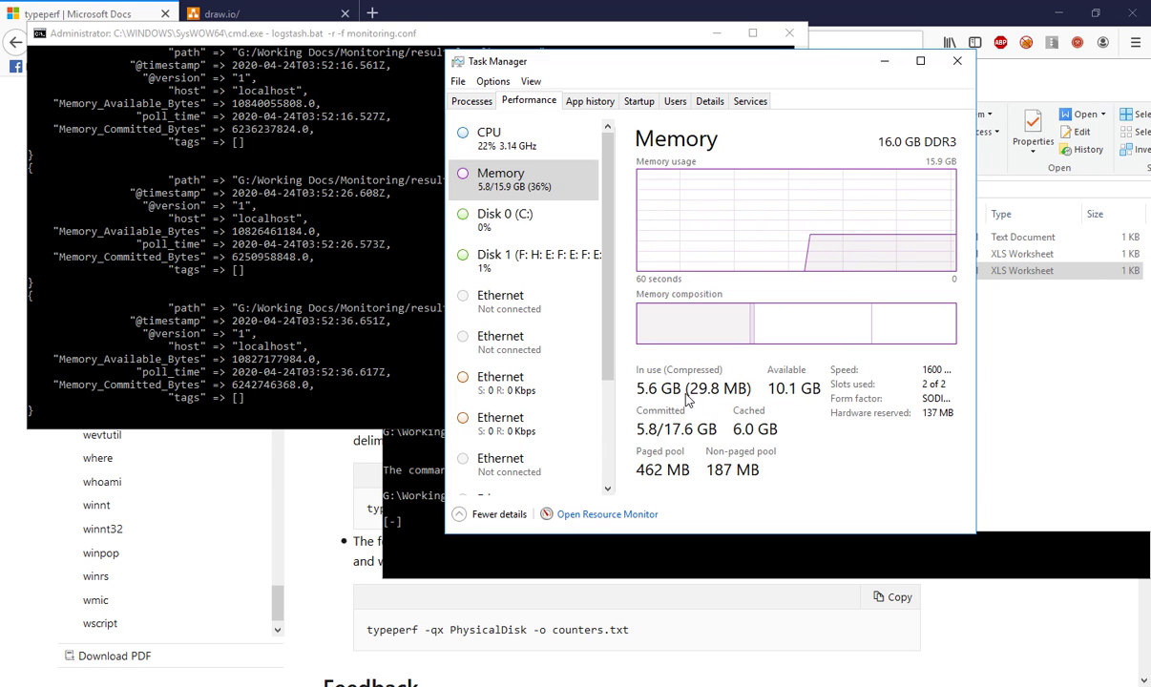
pyautogui.click(257, 295)
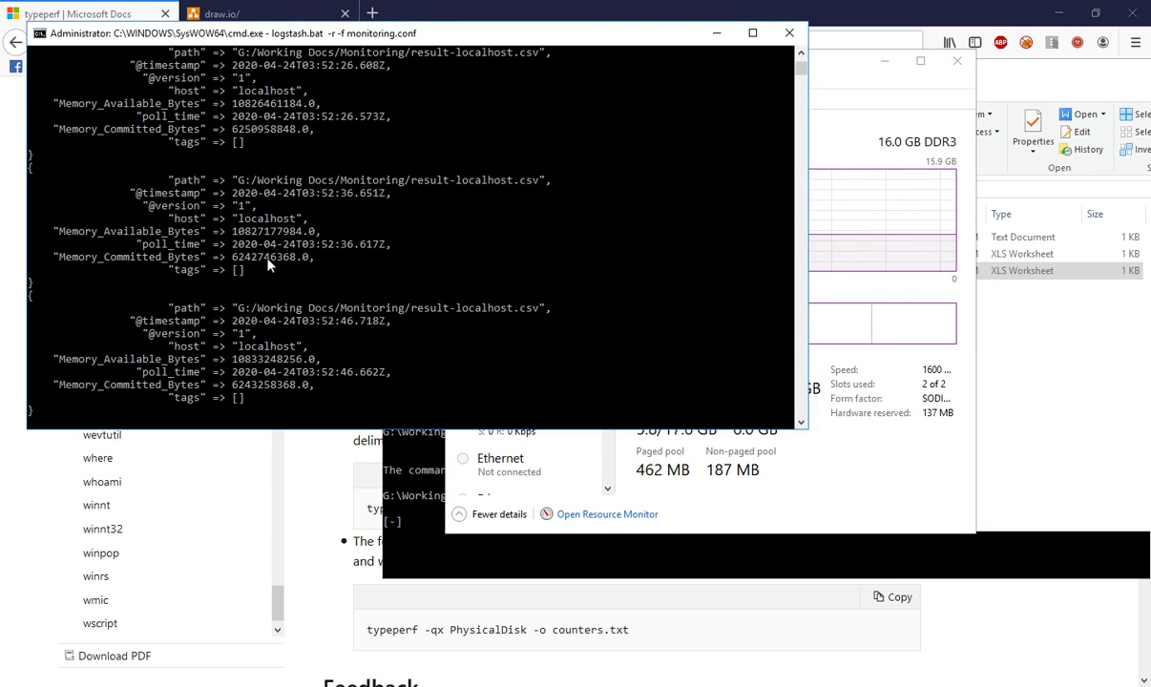
pyautogui.click(840, 277)
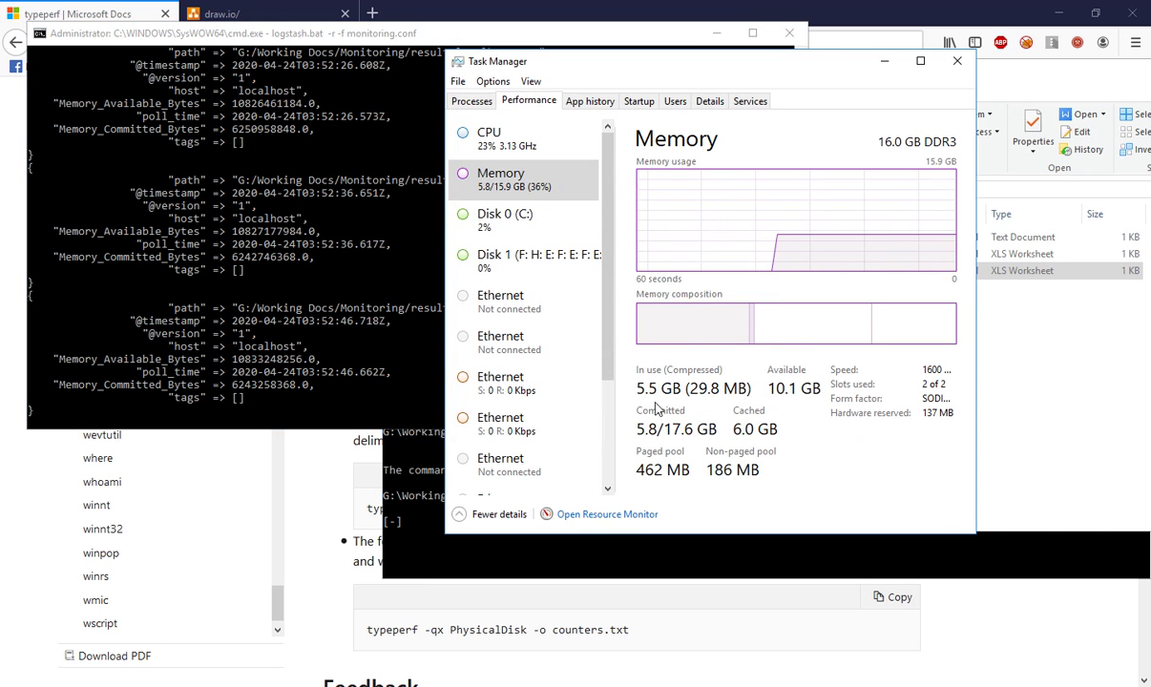
pyautogui.click(957, 60)
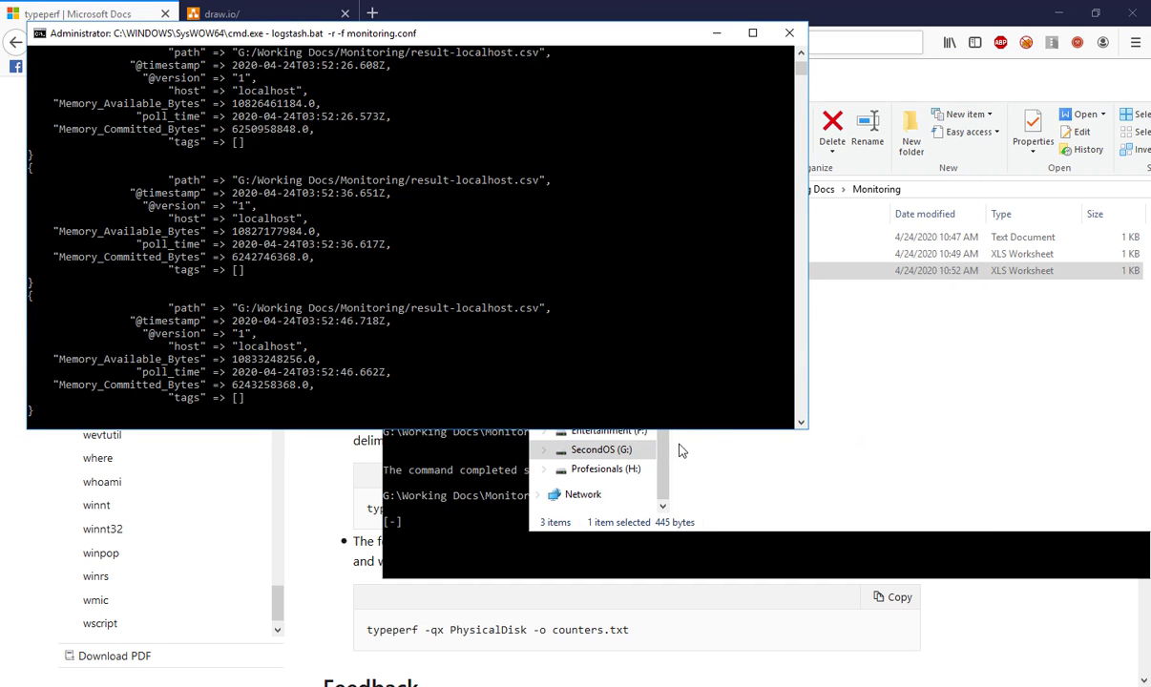